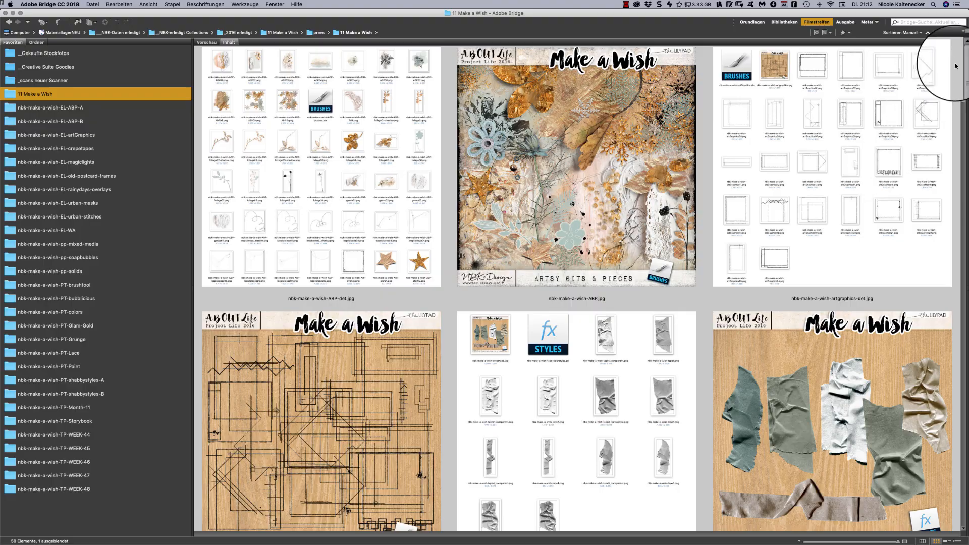
# Step: Look through all preview images in the 11 Make a Wish folder, down to the collection cover
pyautogui.scroll(-10, 939, 91)
pyautogui.scroll(-15, 931, 114)
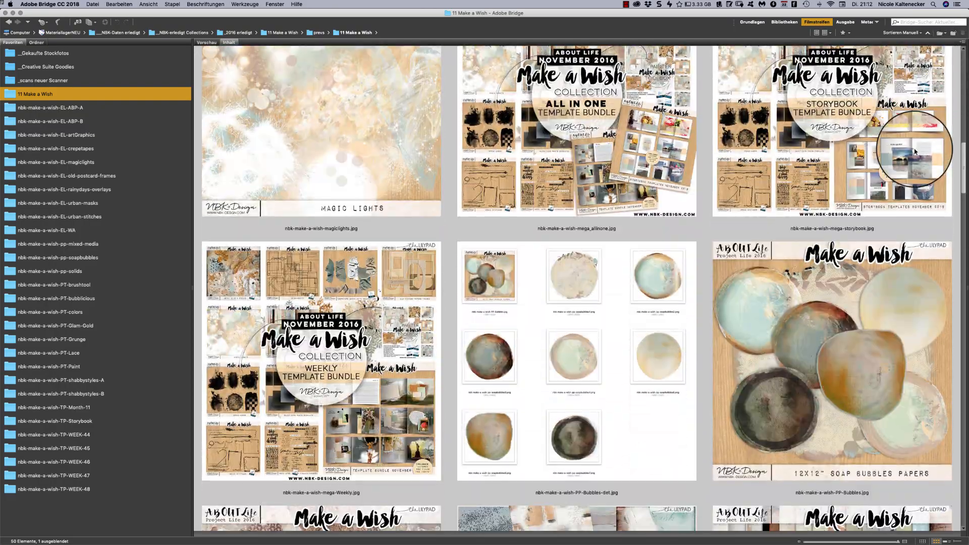
pyautogui.scroll(-20, 904, 195)
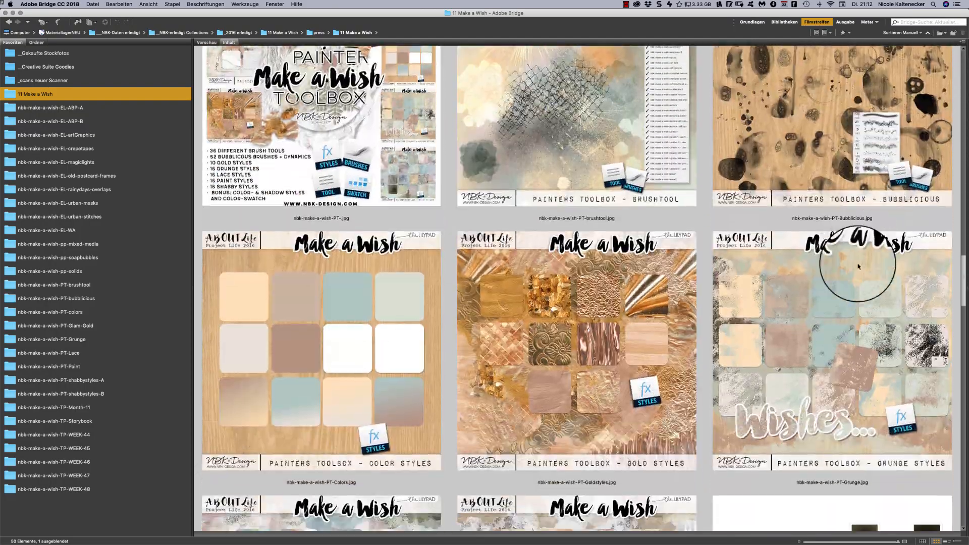
pyautogui.scroll(-20, 845, 288)
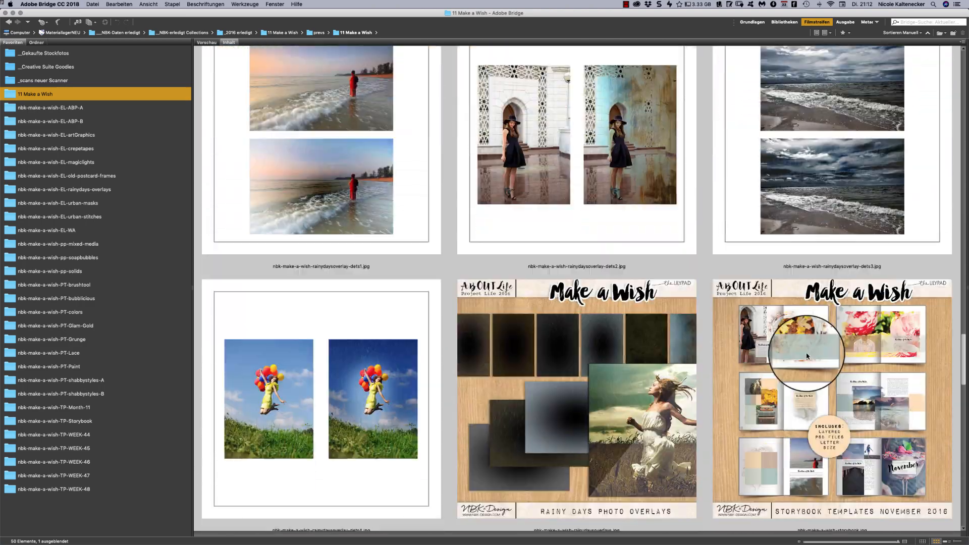
pyautogui.scroll(-15, 768, 404)
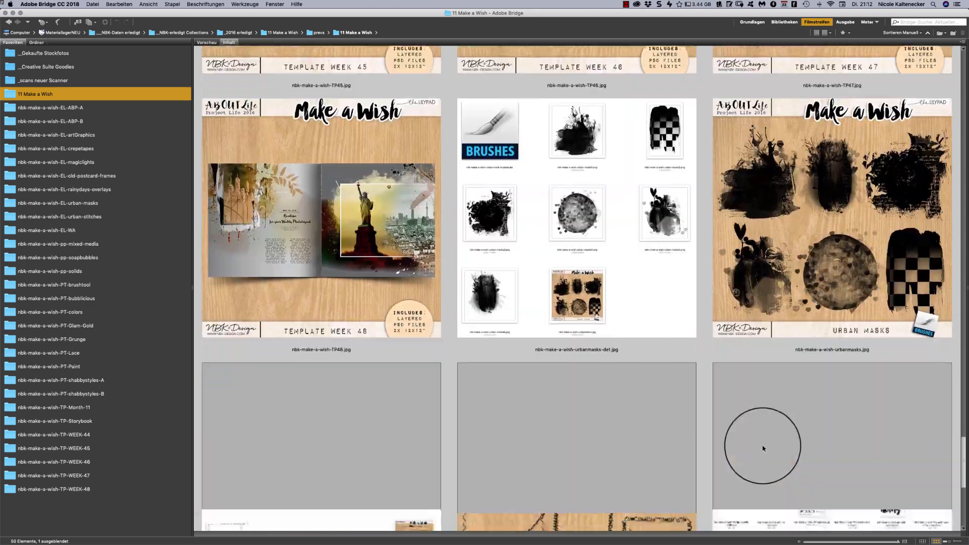
pyautogui.scroll(-4, 764, 474)
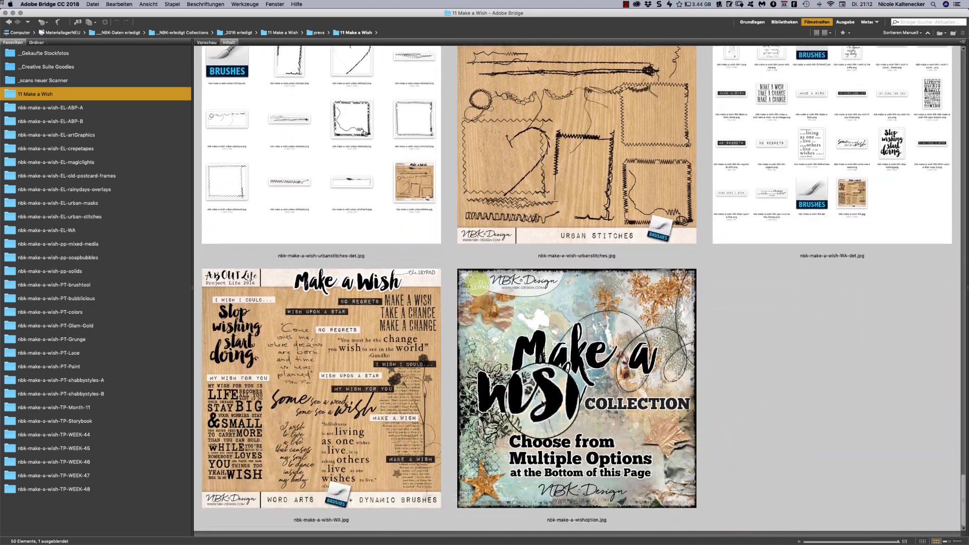
# Step: Switch to Safari and go to the price and option selection on the Make a Wish product page
pyautogui.moveTo(510, 543)
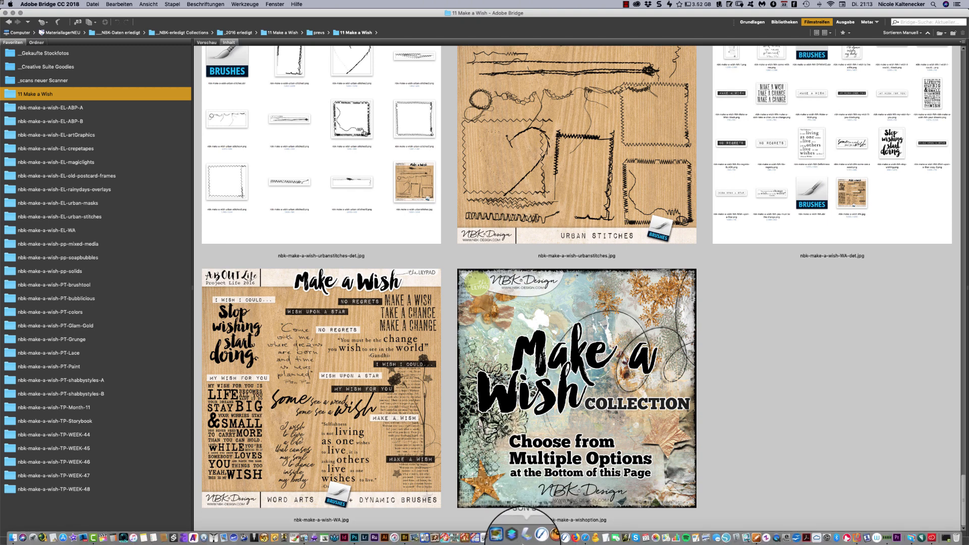
pyautogui.click(586, 539)
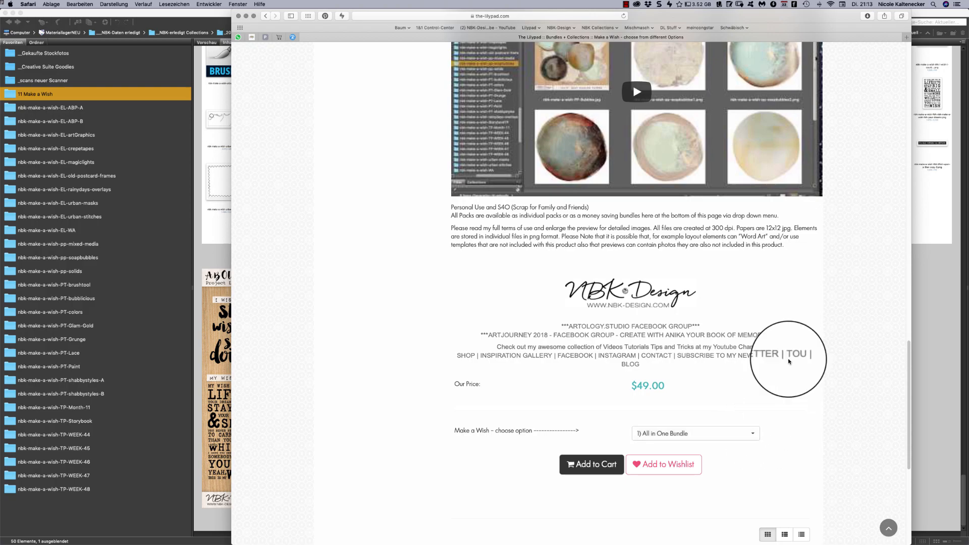
pyautogui.moveTo(904, 350); pyautogui.dragTo(773, 302)
pyautogui.scroll(-10, 774, 302)
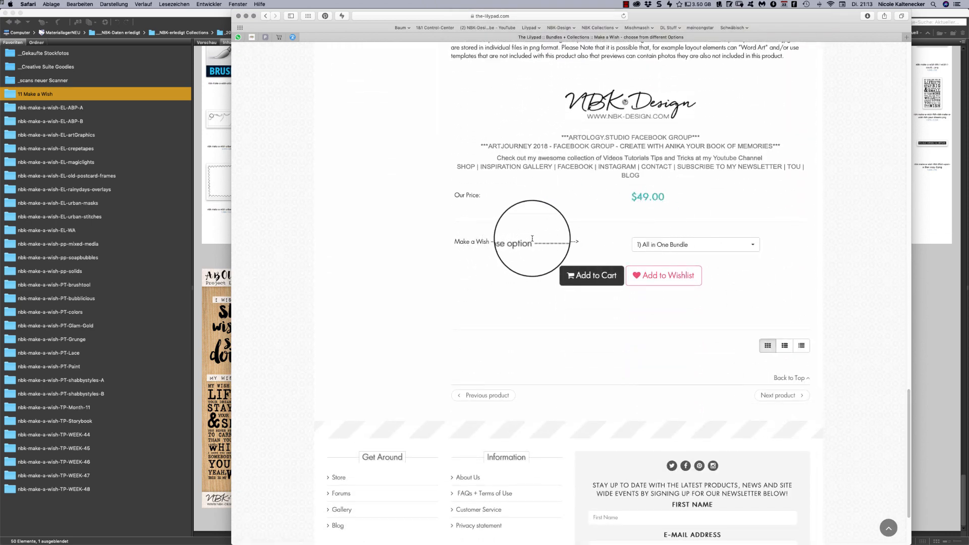
# Step: Review all available Make a Wish purchase options, from the All in One Bundle to Template Week 48, without changing the selection
pyautogui.click(713, 245)
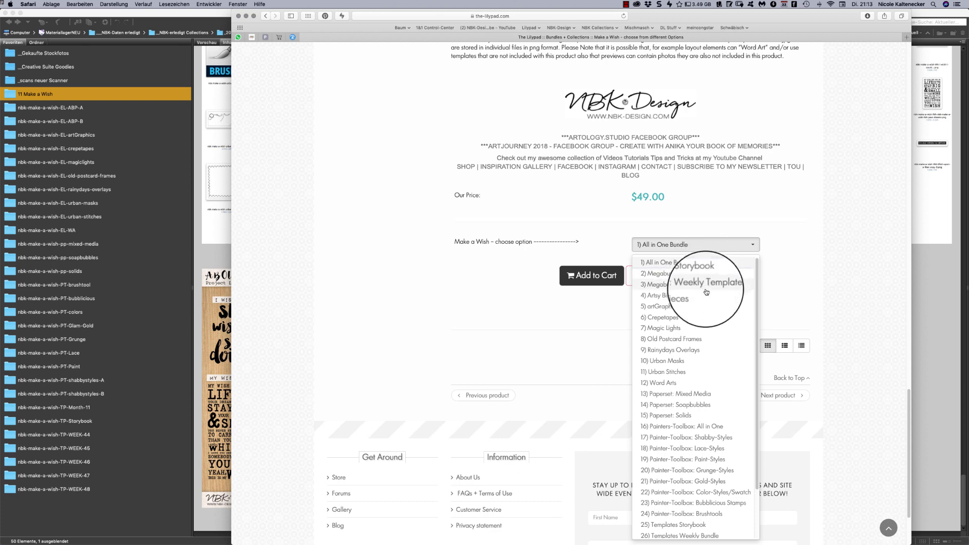
pyautogui.scroll(-3, 750, 297)
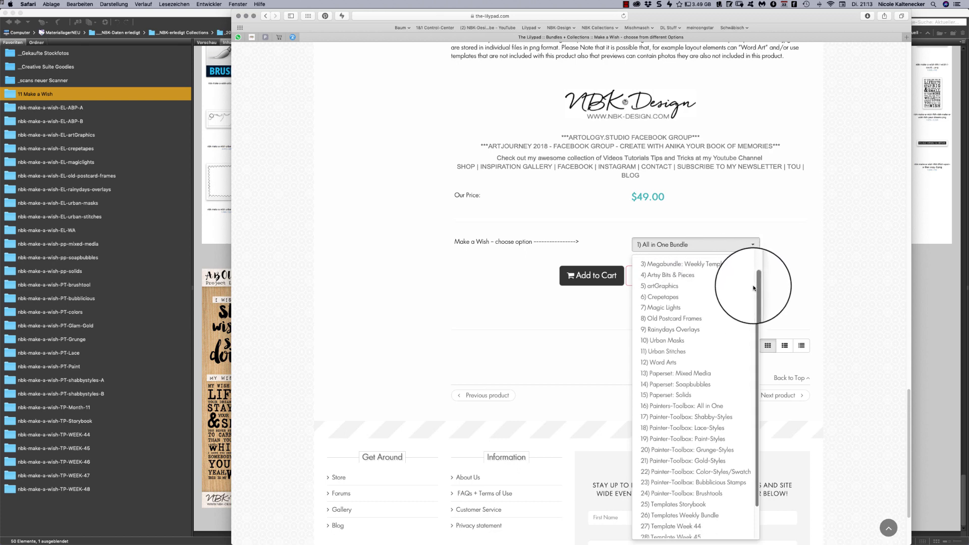
pyautogui.scroll(-1, 752, 309)
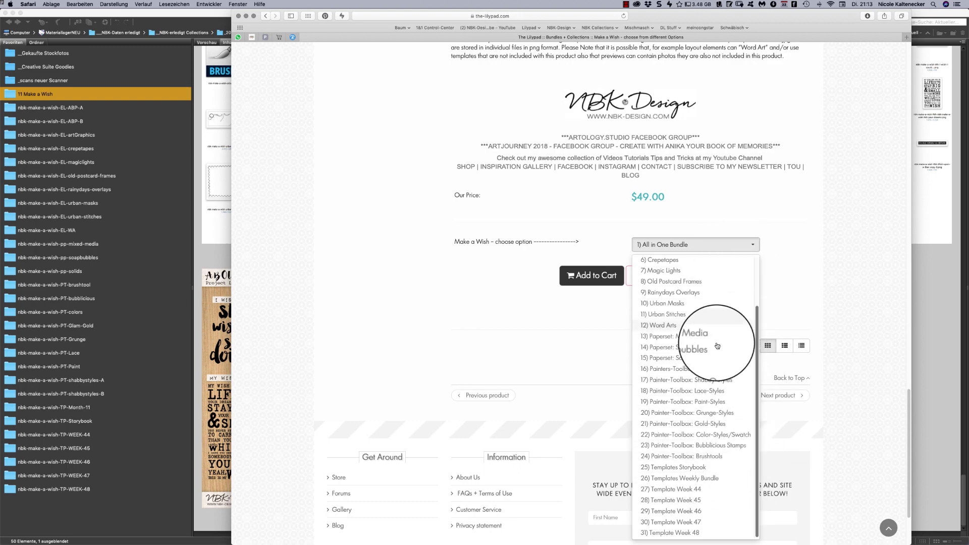
pyautogui.click(808, 230)
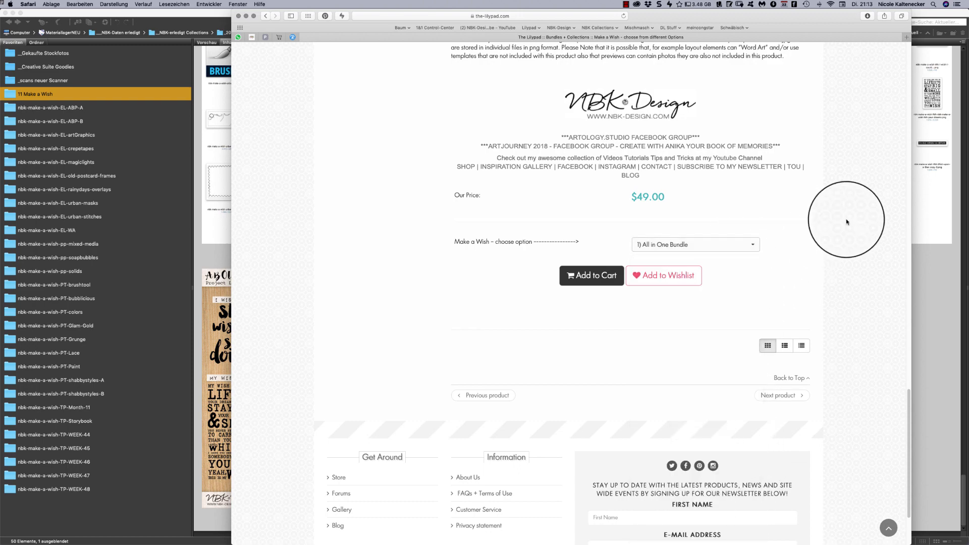
# Step: View the cover and preview thumbnails near the start of the product page and switch back to Adobe Bridge
pyautogui.moveTo(910, 410); pyautogui.dragTo(856, 98)
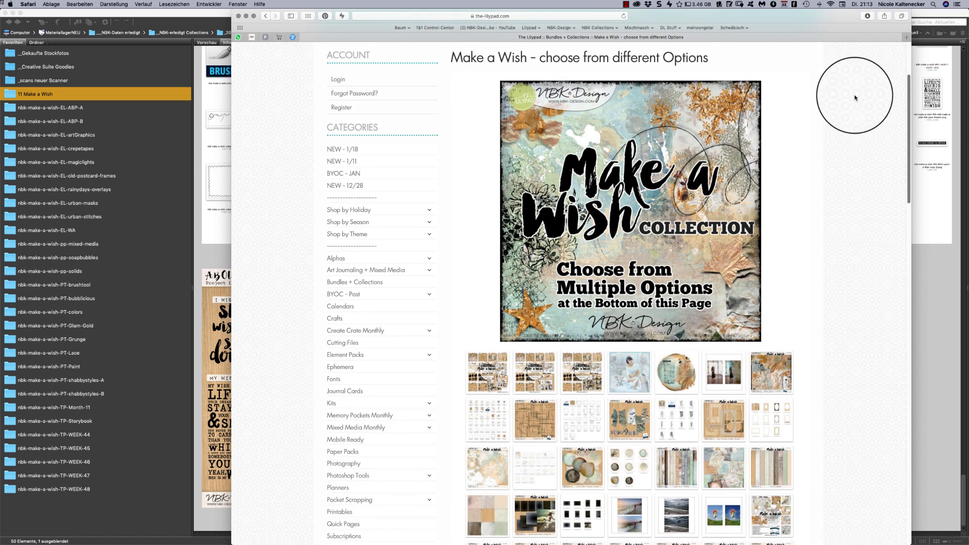
pyautogui.scroll(5, 855, 97)
pyautogui.moveTo(220, 71); pyautogui.dragTo(212, 27)
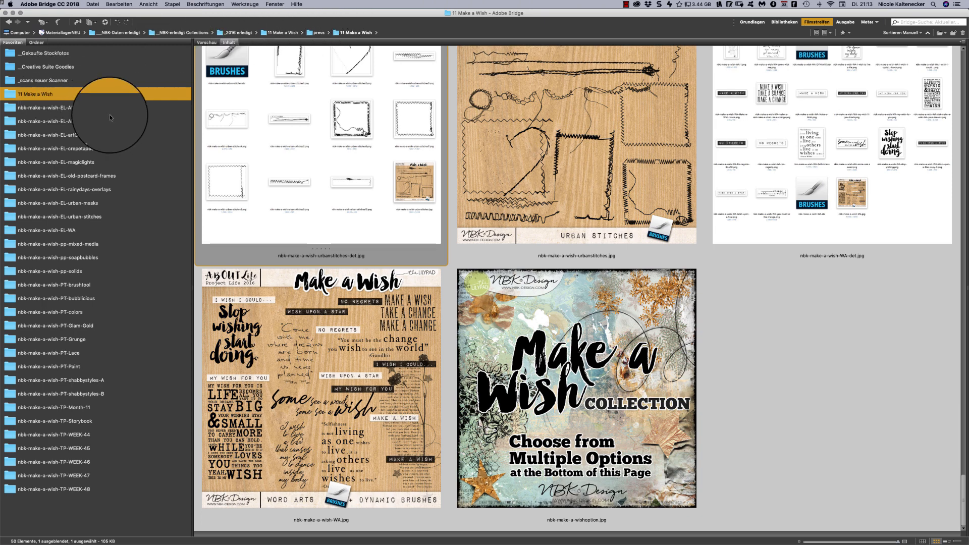
# Step: Open the nbk-make-a-wish-EL-ABP-A folder and examine its elements from the first ABP cluster to the stars
pyautogui.click(75, 109)
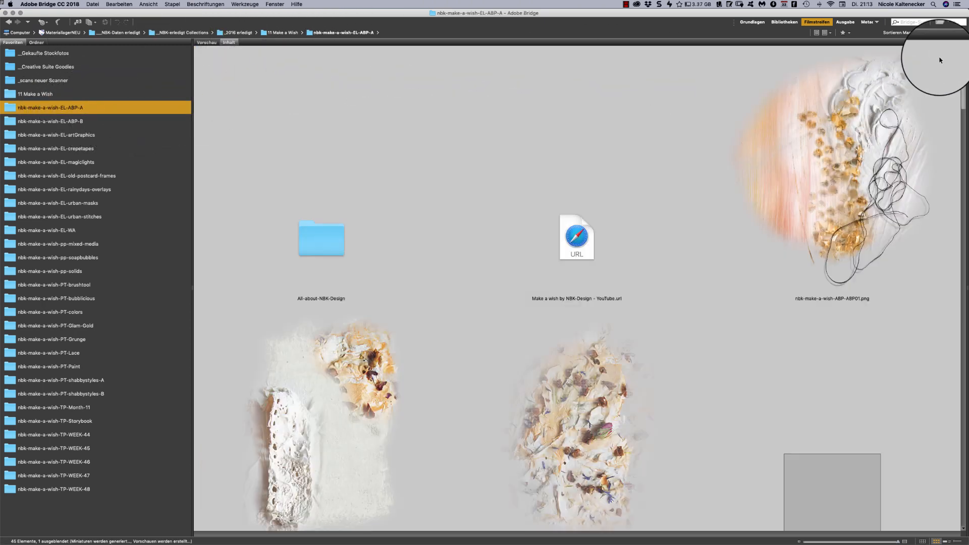
pyautogui.scroll(-1, 961, 60)
pyautogui.moveTo(961, 60); pyautogui.dragTo(934, 150)
pyautogui.scroll(-1, 935, 149)
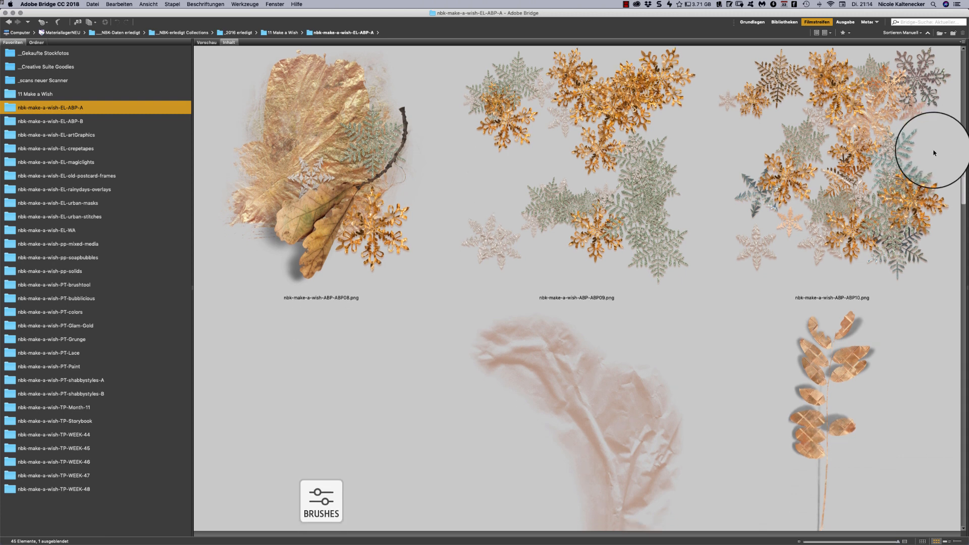
pyautogui.scroll(-5, 934, 153)
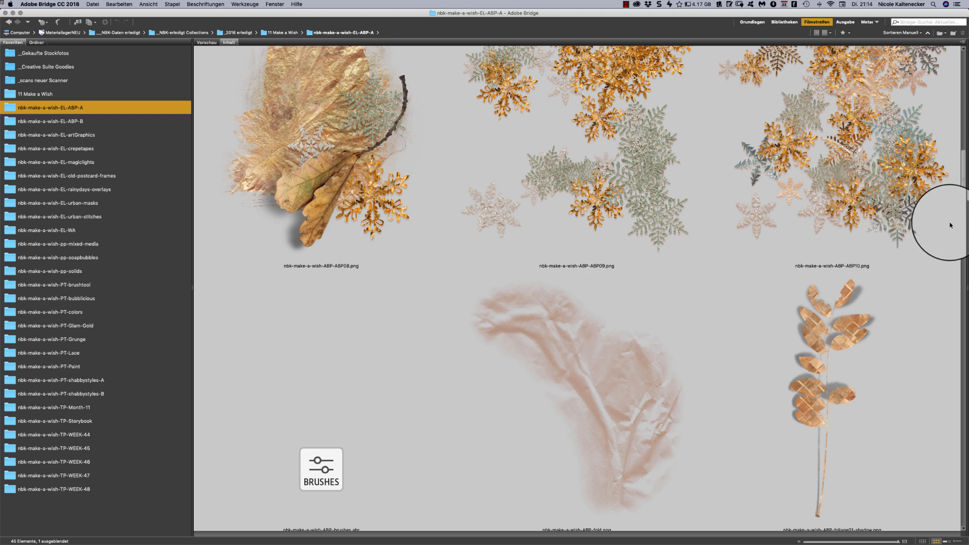
pyautogui.scroll(-10, 959, 175)
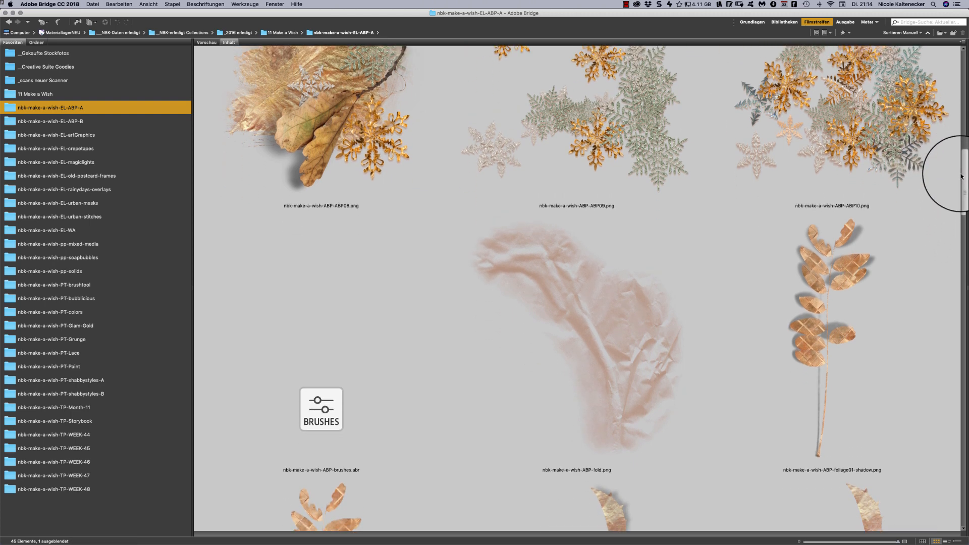
pyautogui.scroll(1, 962, 177)
pyautogui.scroll(1, 965, 175)
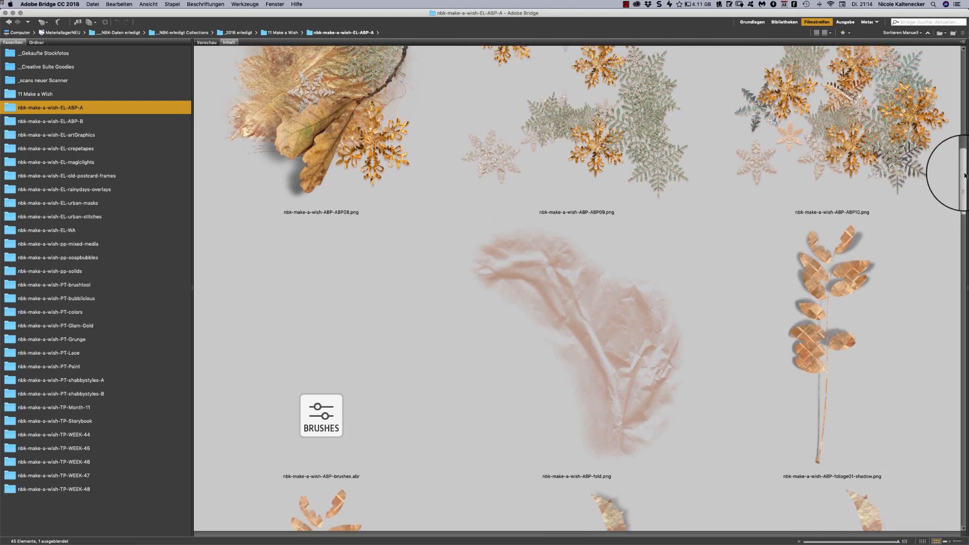
pyautogui.moveTo(964, 175)
pyautogui.mouseDown()
pyautogui.moveTo(918, 325)
pyautogui.moveTo(907, 458)
pyautogui.moveTo(889, 465)
pyautogui.mouseUp()
pyautogui.scroll(-5, 892, 480)
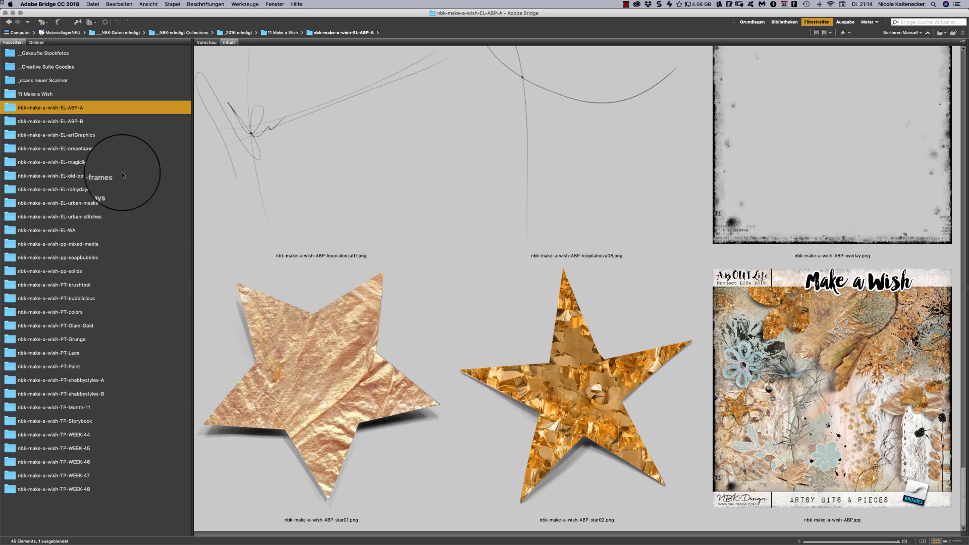
# Step: Check the nbk-make-a-wish-EL-ABP-B folder and open nbk-make-a-wish-EL-artGraphics to view its brush file, preview and first frames
pyautogui.click(103, 122)
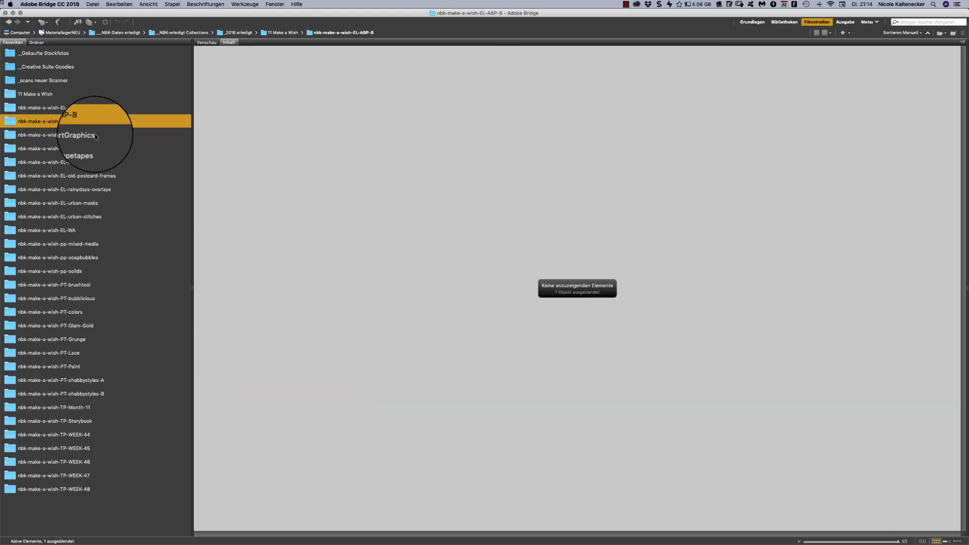
pyautogui.click(107, 136)
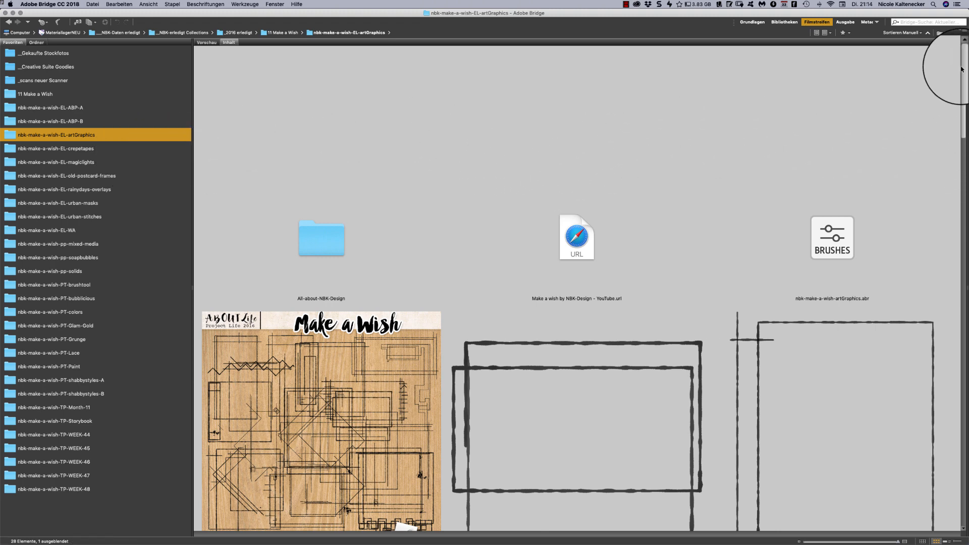
pyautogui.scroll(-1, 961, 74)
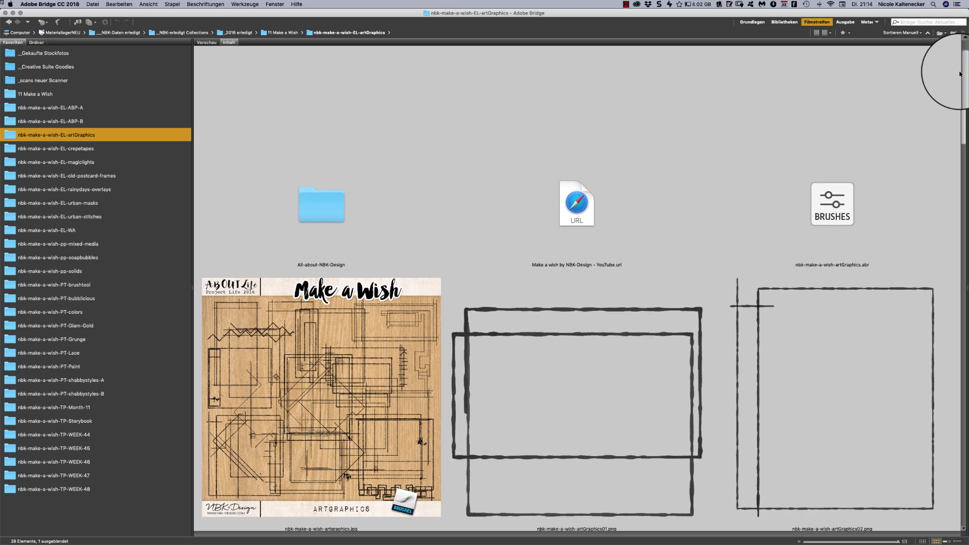
pyautogui.moveTo(961, 73); pyautogui.dragTo(962, 81)
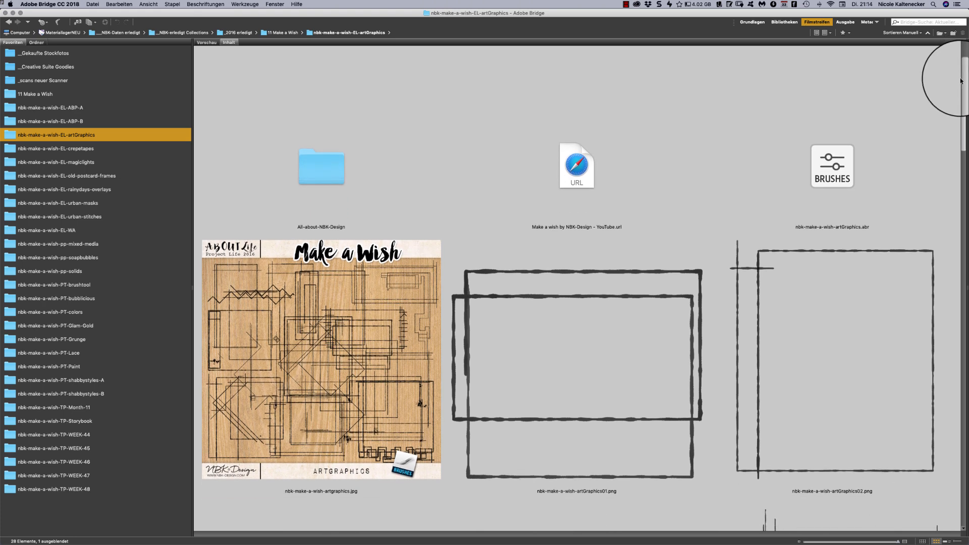
pyautogui.moveTo(962, 81); pyautogui.dragTo(959, 93)
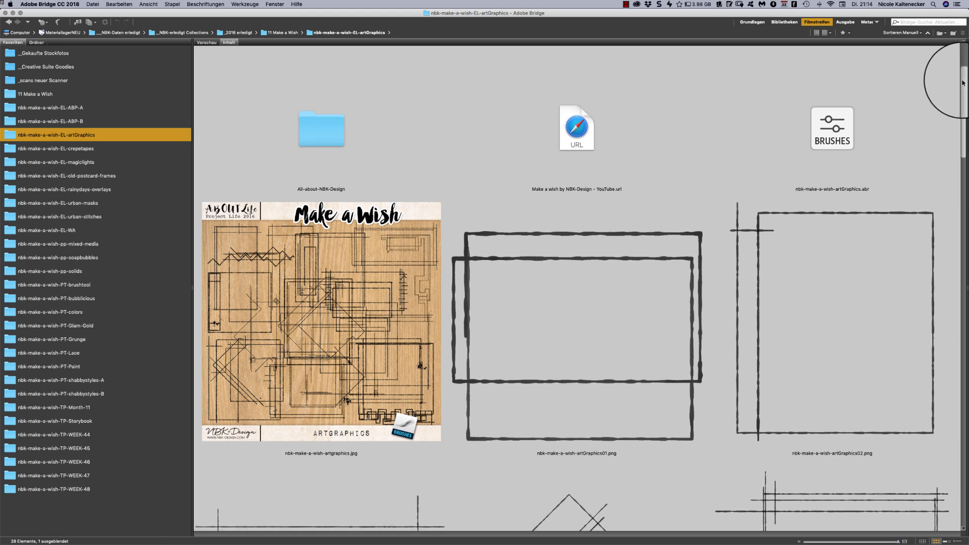
pyautogui.moveTo(963, 83); pyautogui.dragTo(934, 150)
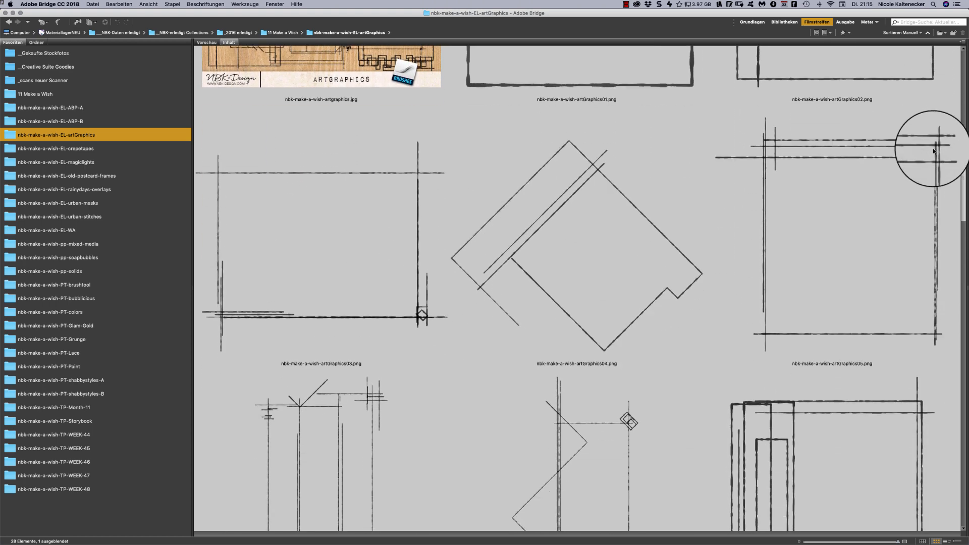
# Step: Examine the hand-drawn frame graphics in the artGraphics folder from artGraphics03 through artGraphics23
pyautogui.scroll(-3, 926, 156)
pyautogui.scroll(-2, 926, 167)
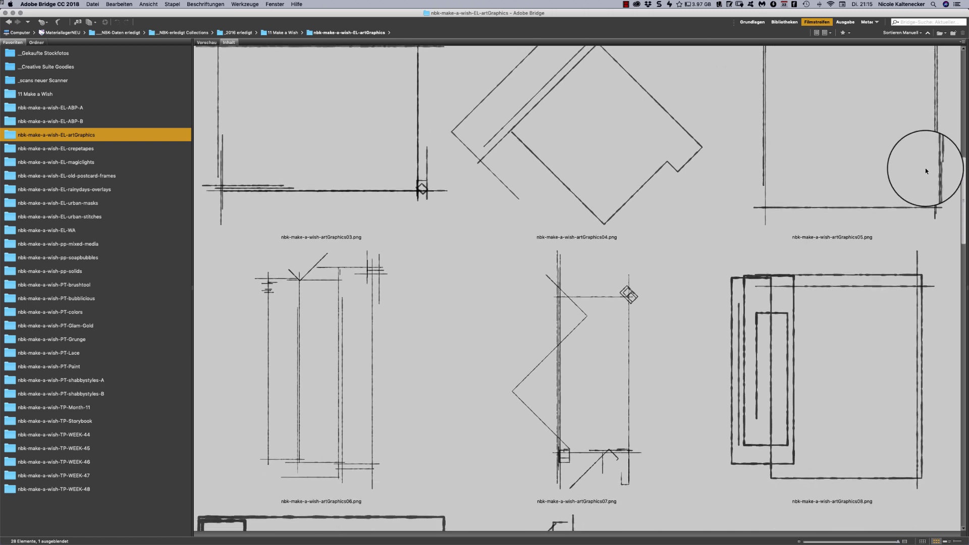
pyautogui.scroll(-2, 924, 173)
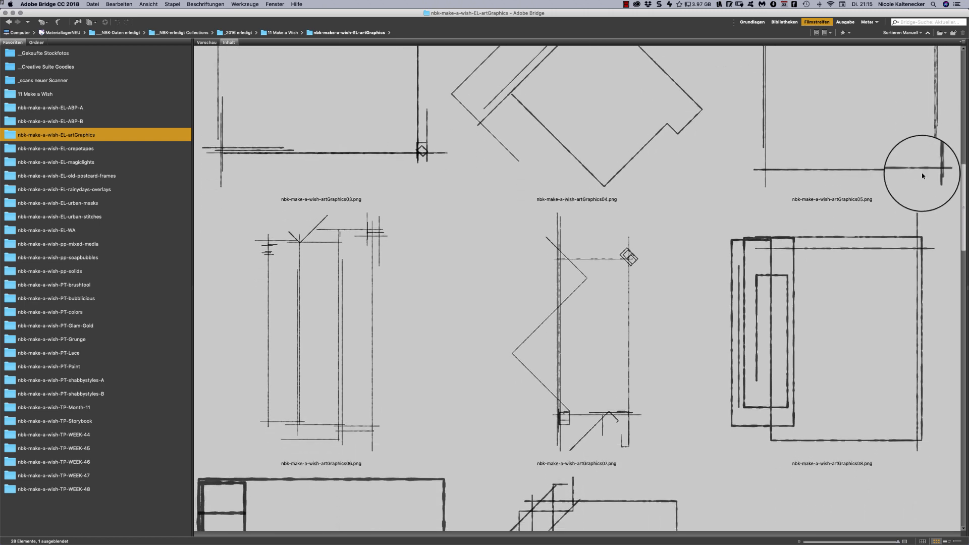
pyautogui.scroll(-4, 924, 177)
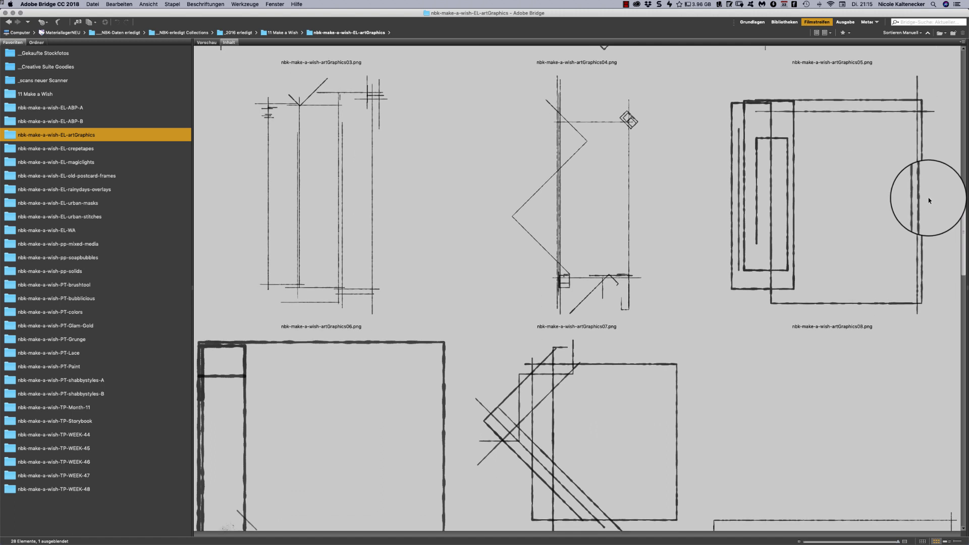
pyautogui.scroll(-3, 924, 207)
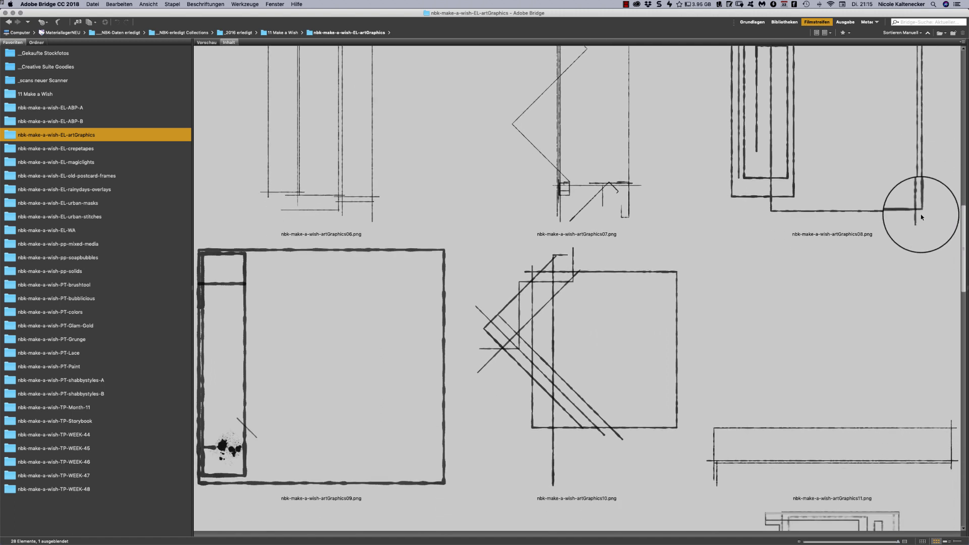
pyautogui.scroll(-5, 920, 219)
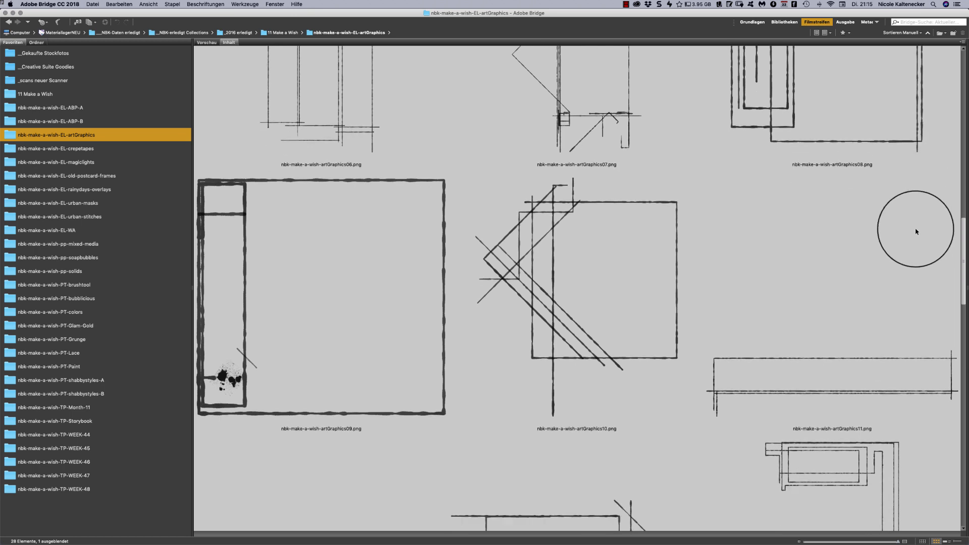
pyautogui.scroll(-7, 907, 257)
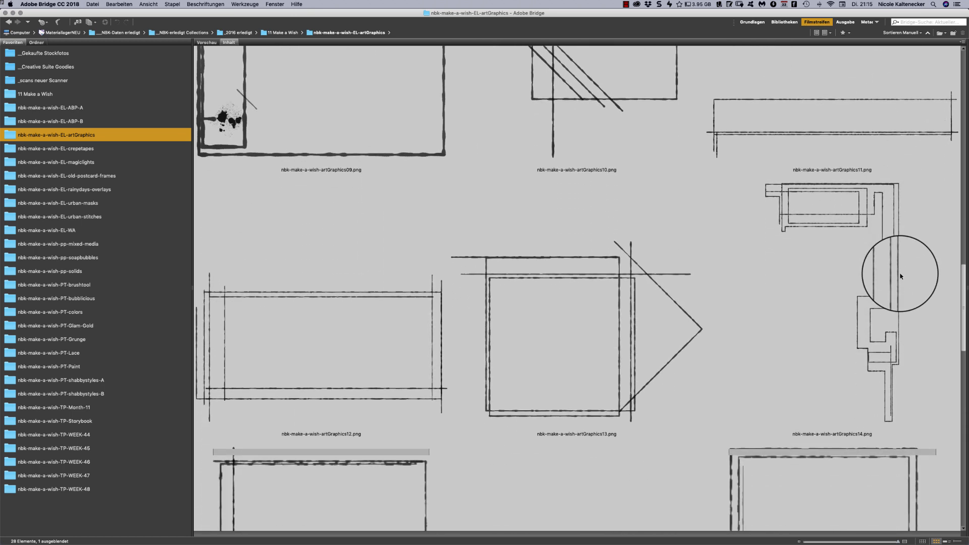
pyautogui.scroll(-3, 878, 318)
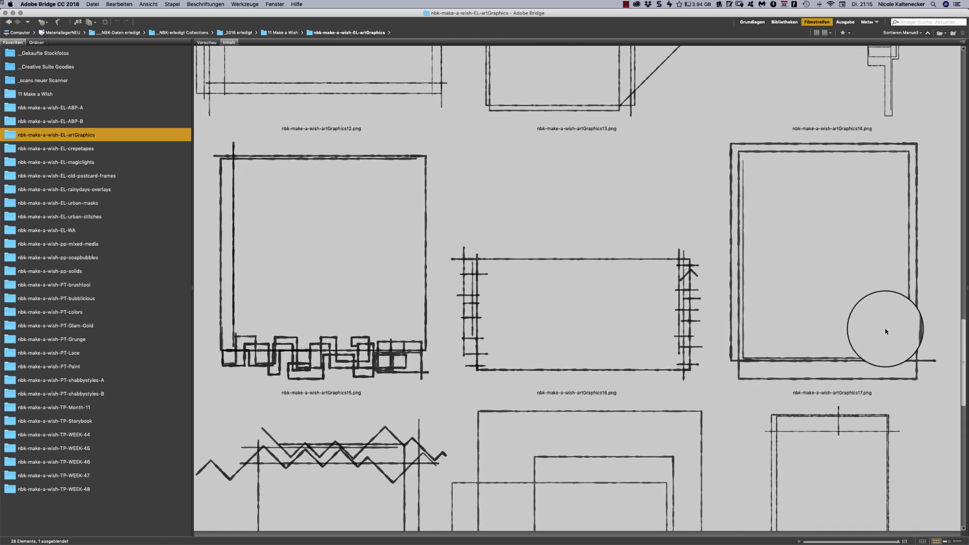
pyautogui.scroll(4, 860, 300)
pyautogui.scroll(-12, 860, 301)
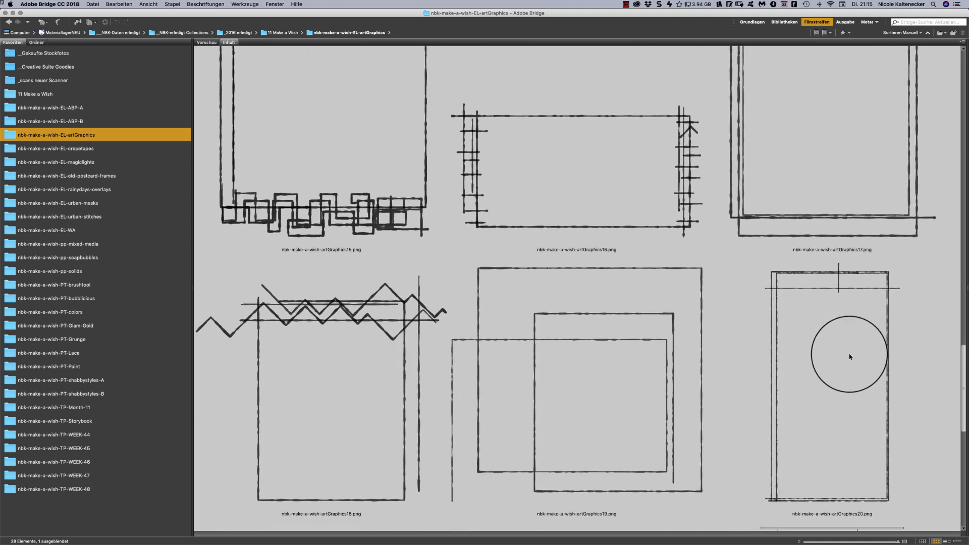
pyautogui.scroll(-1, 737, 358)
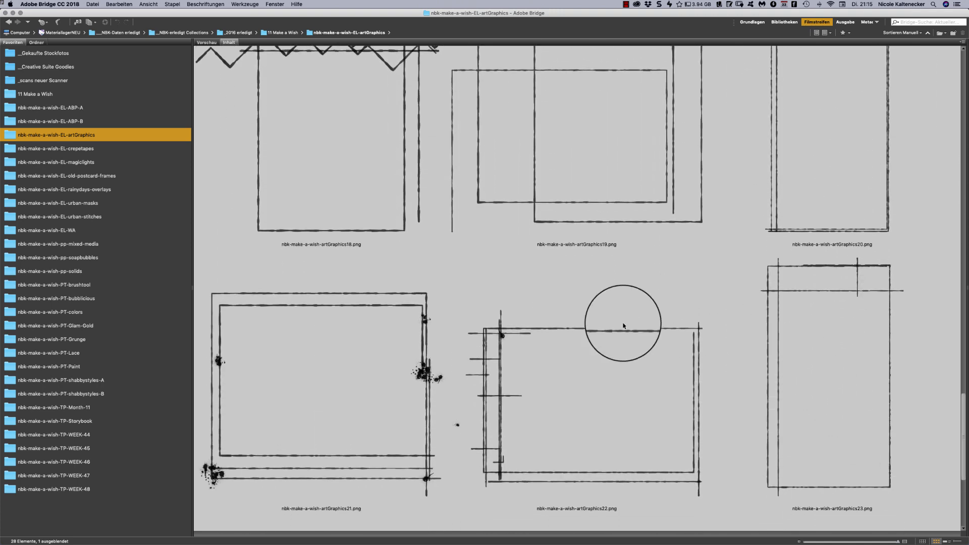
# Step: View nbk-make-a-wish-artGraphics21.png full screen, close the preview and check the last frame, artGraphics24, in the folder
pyautogui.click(423, 377)
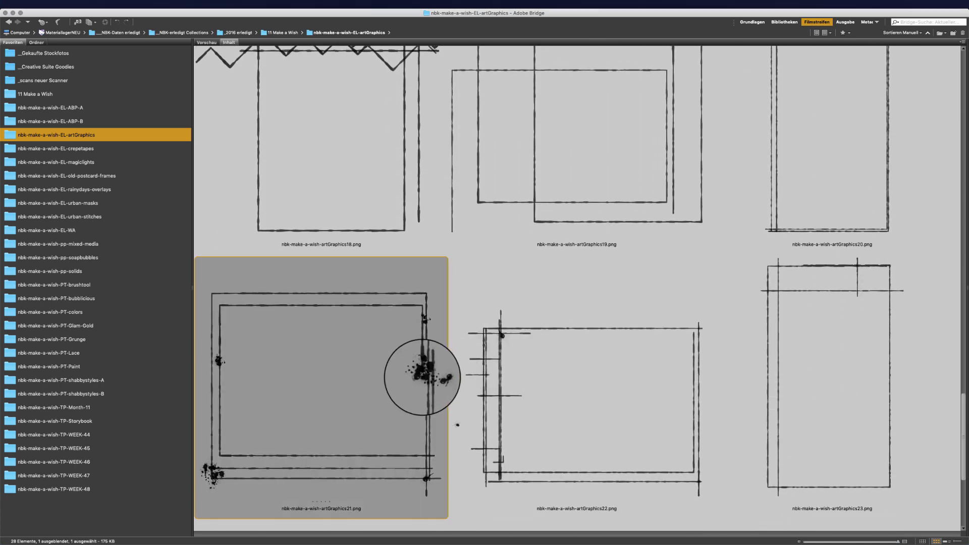
pyautogui.press('space')
pyautogui.moveTo(551, 413); pyautogui.dragTo(317, 93)
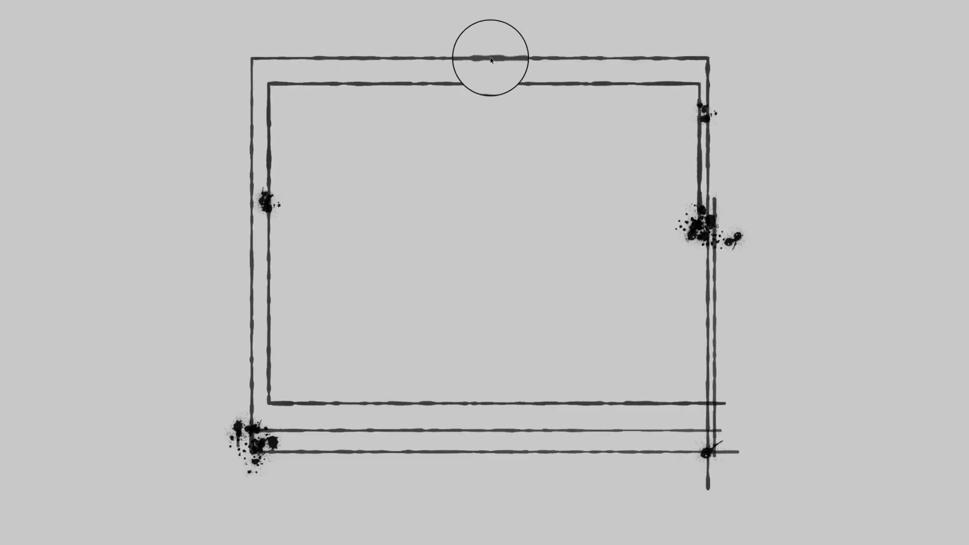
pyautogui.moveTo(491, 60); pyautogui.dragTo(393, 92)
pyautogui.moveTo(262, 77); pyautogui.dragTo(574, 179)
pyautogui.press('space')
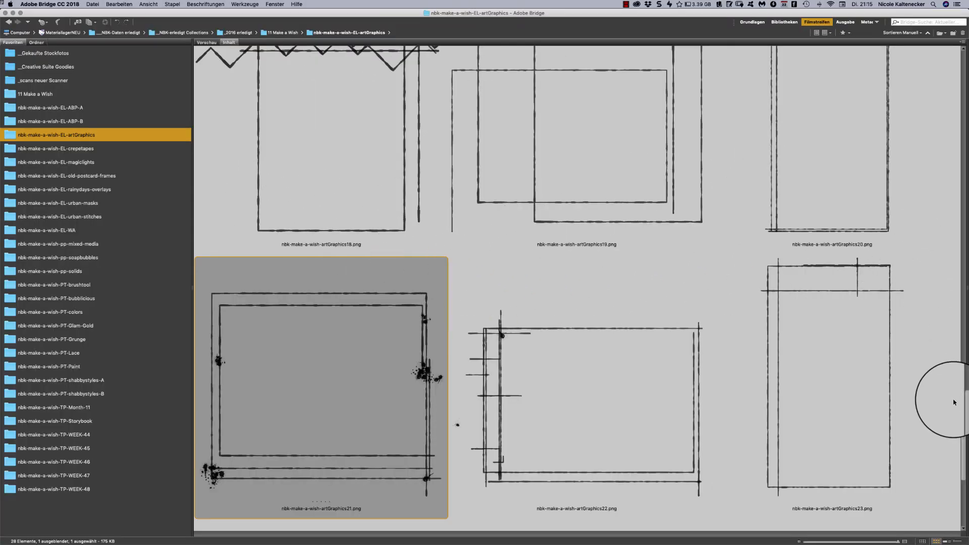
pyautogui.scroll(-5, 954, 434)
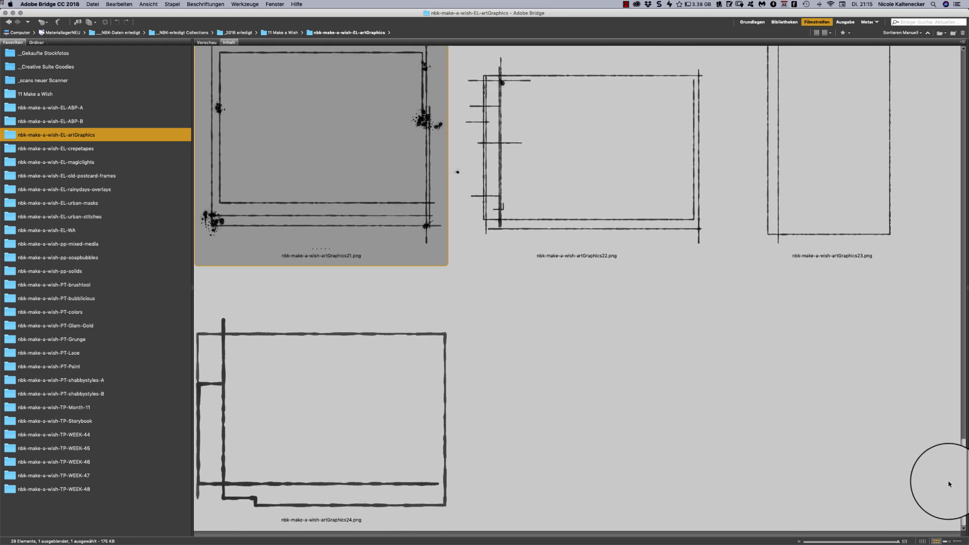
pyautogui.scroll(10, 939, 404)
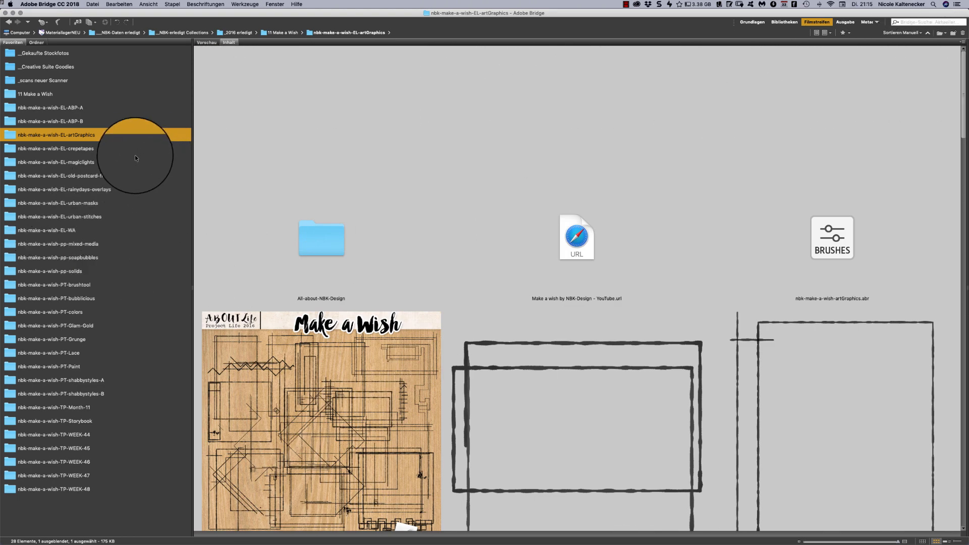
# Step: Open the nbk-make-a-wish-EL-crepetapes folder and view its preview image, styles file and first tape images
pyautogui.click(136, 147)
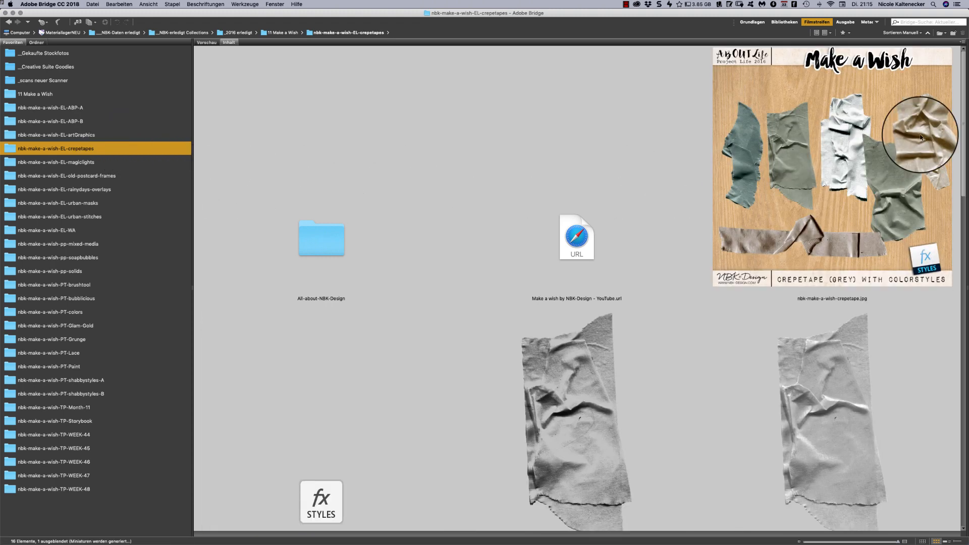
pyautogui.moveTo(921, 137); pyautogui.dragTo(963, 75)
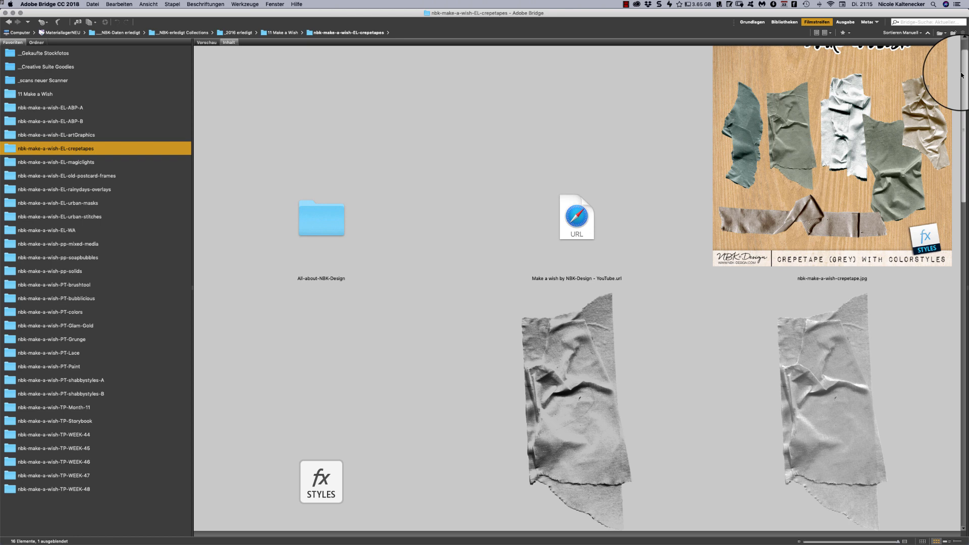
pyautogui.scroll(-5, 949, 101)
pyautogui.scroll(1, 946, 108)
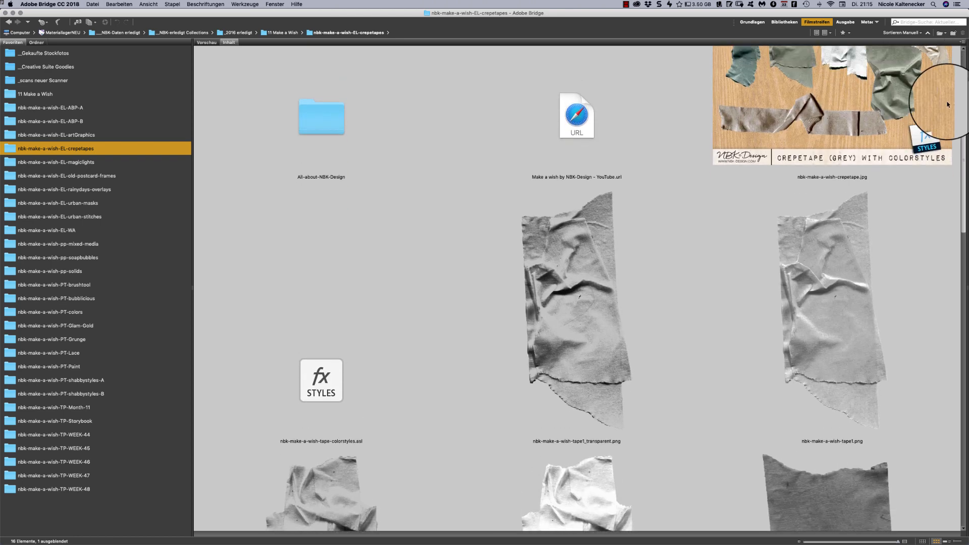
pyautogui.scroll(1, 947, 104)
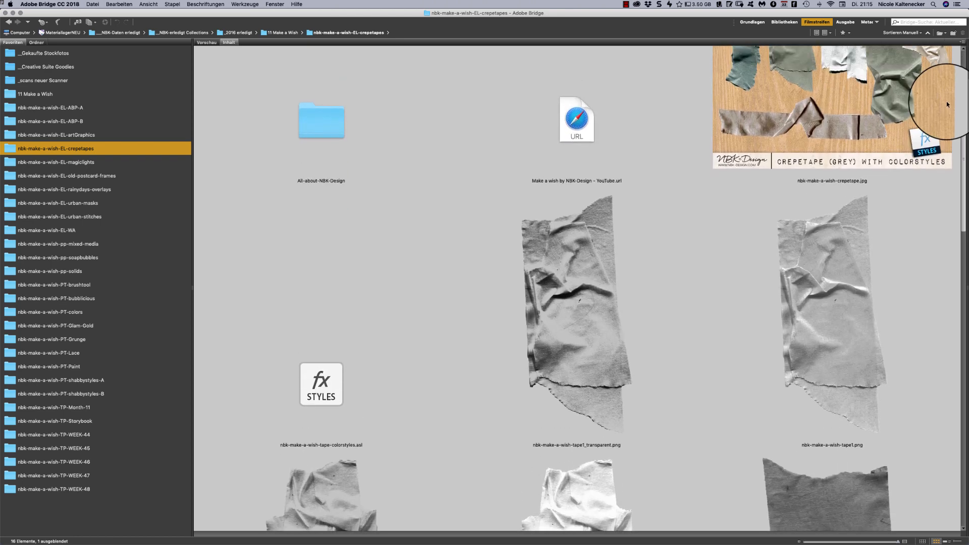
pyautogui.scroll(-2, 948, 104)
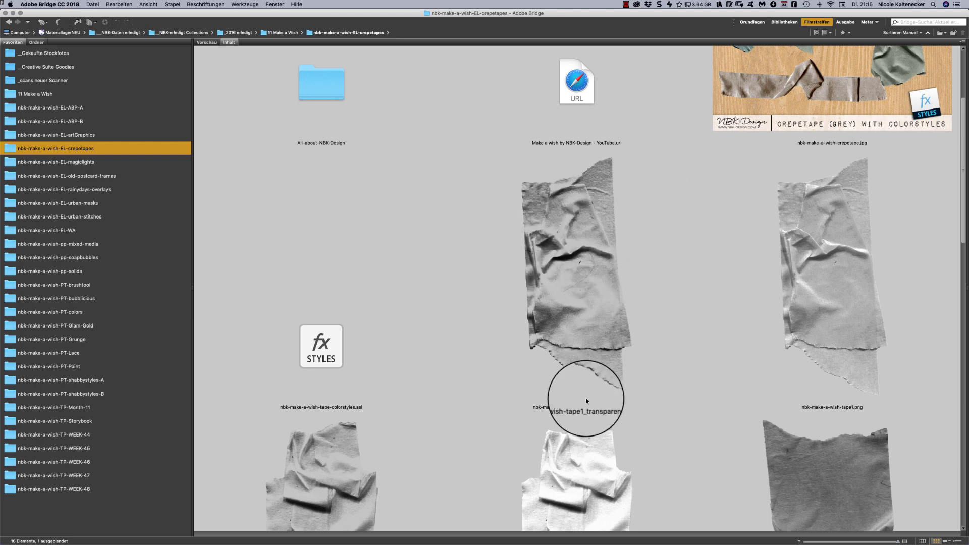
# Step: Compare nbk-make-a-wish-tape1_transparent.png with nbk-make-a-wish-tape1.png and check the crepe tape preview image again
pyautogui.click(586, 306)
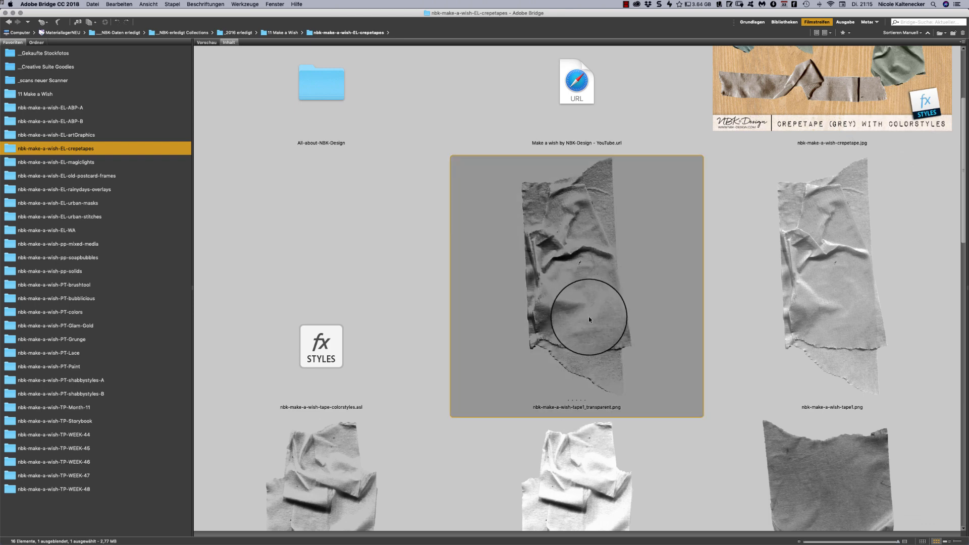
pyautogui.click(795, 307)
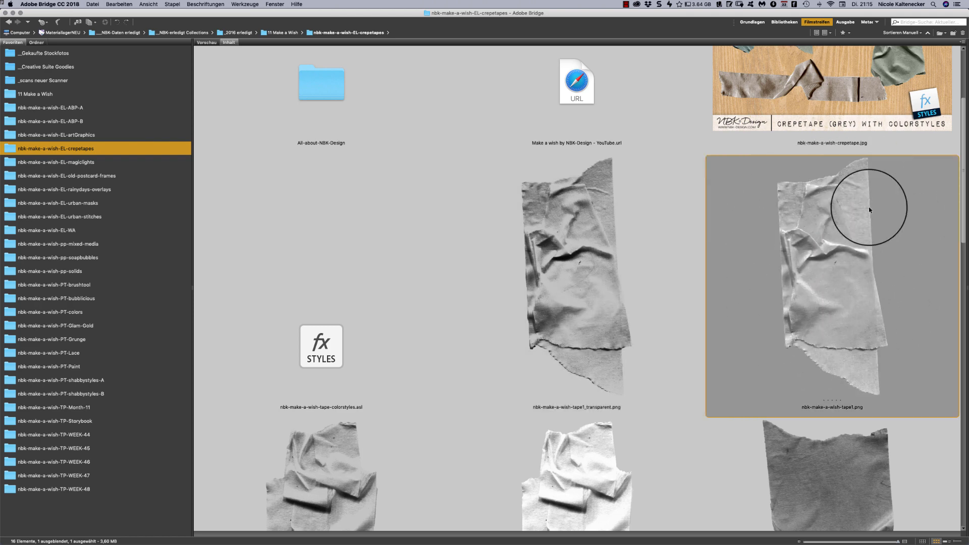
pyautogui.scroll(-1, 963, 197)
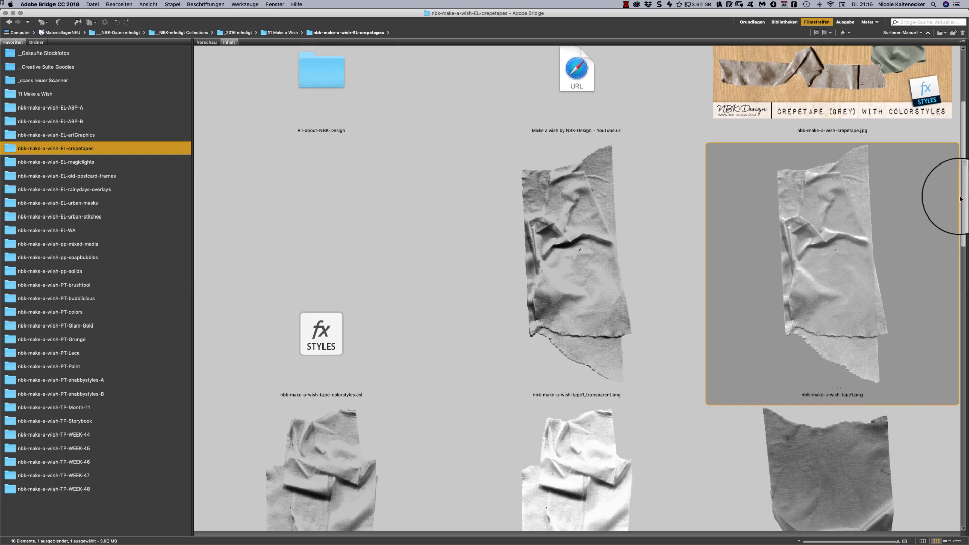
pyautogui.scroll(1, 960, 196)
pyautogui.scroll(5, 959, 196)
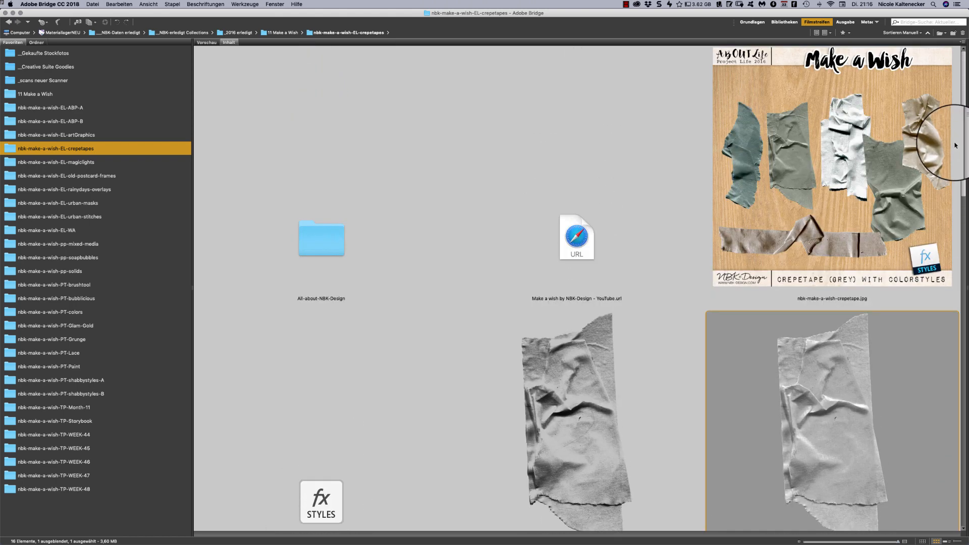
pyautogui.scroll(-9, 956, 145)
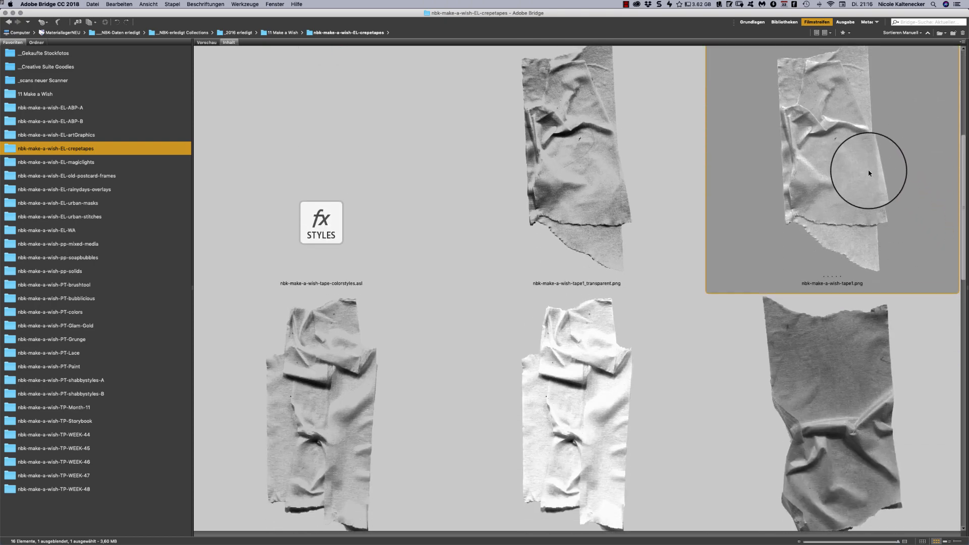
# Step: Open nbk-make-a-wish-tape1.png in Photoshop, then return to Bridge and view the remaining tapes through tape7_transparent
pyautogui.doubleClick(870, 173)
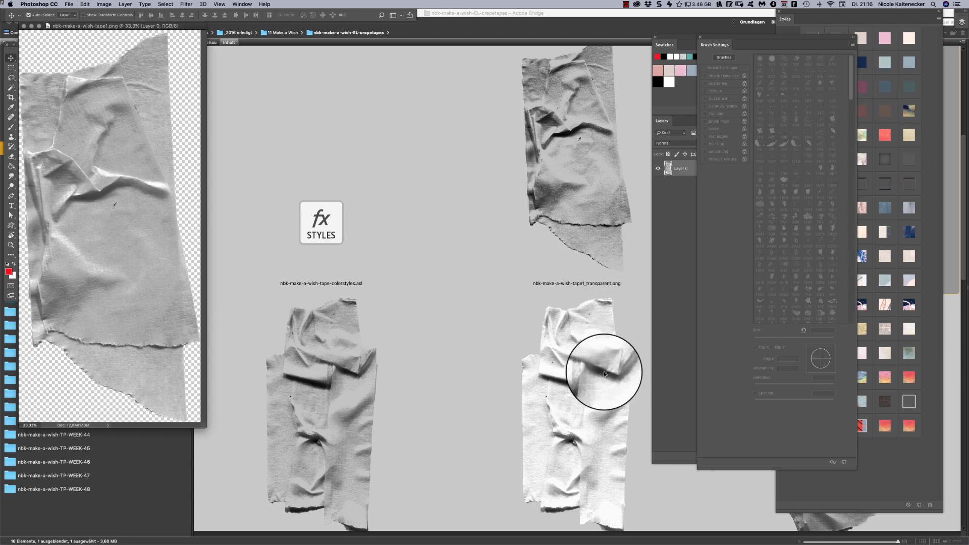
pyautogui.click(509, 335)
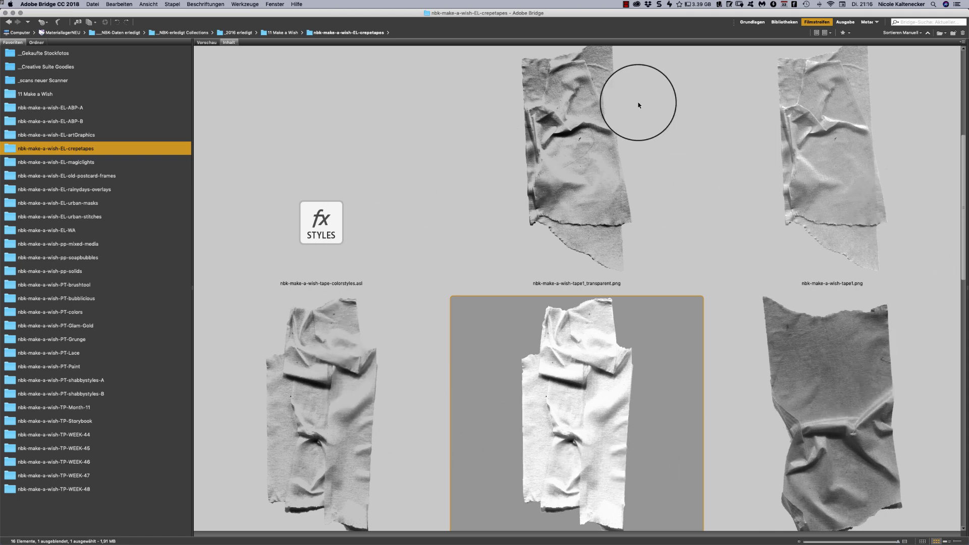
pyautogui.moveTo(963, 142); pyautogui.dragTo(937, 192)
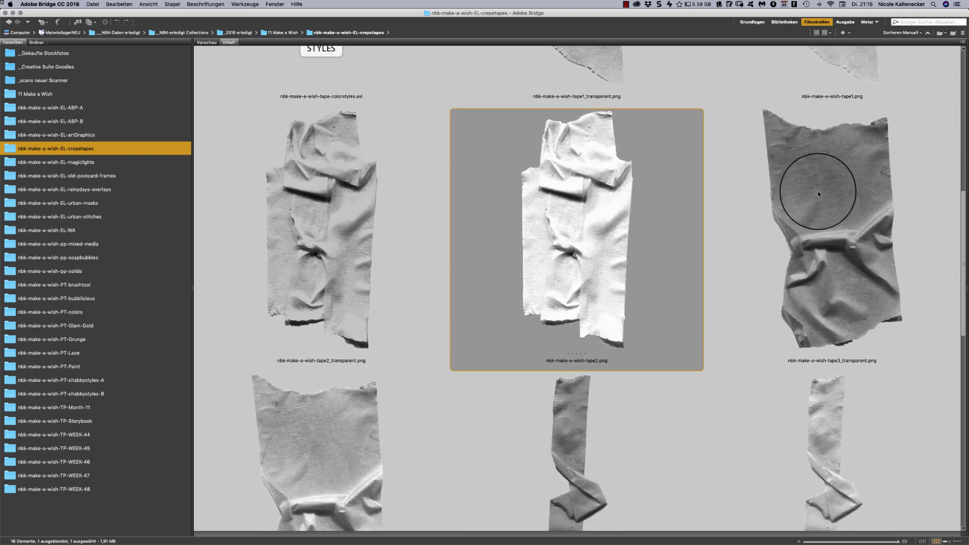
pyautogui.moveTo(964, 215); pyautogui.dragTo(905, 410)
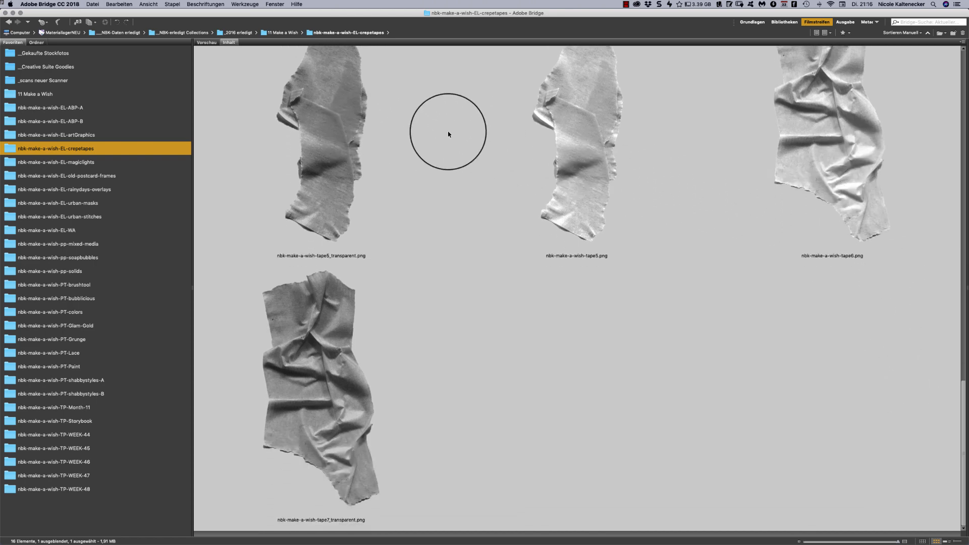
# Step: Open nbk-make-a-wish-tape5.png in Photoshop and switch back to Adobe Bridge
pyautogui.click(585, 157)
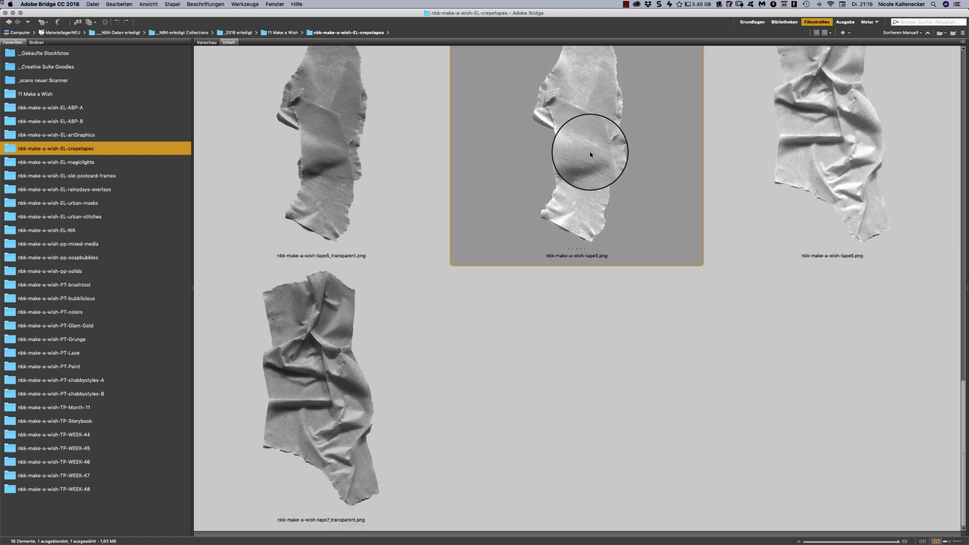
pyautogui.doubleClick(591, 152)
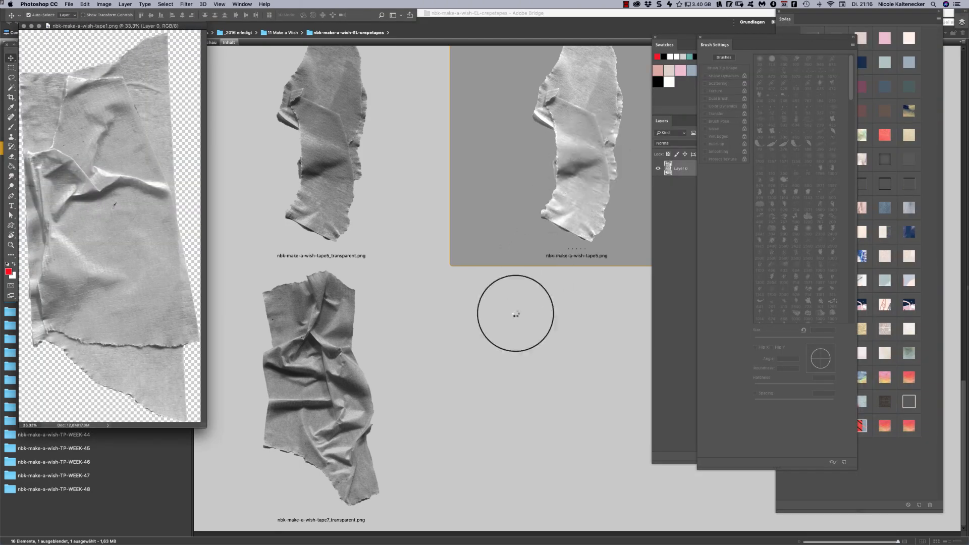
pyautogui.click(506, 350)
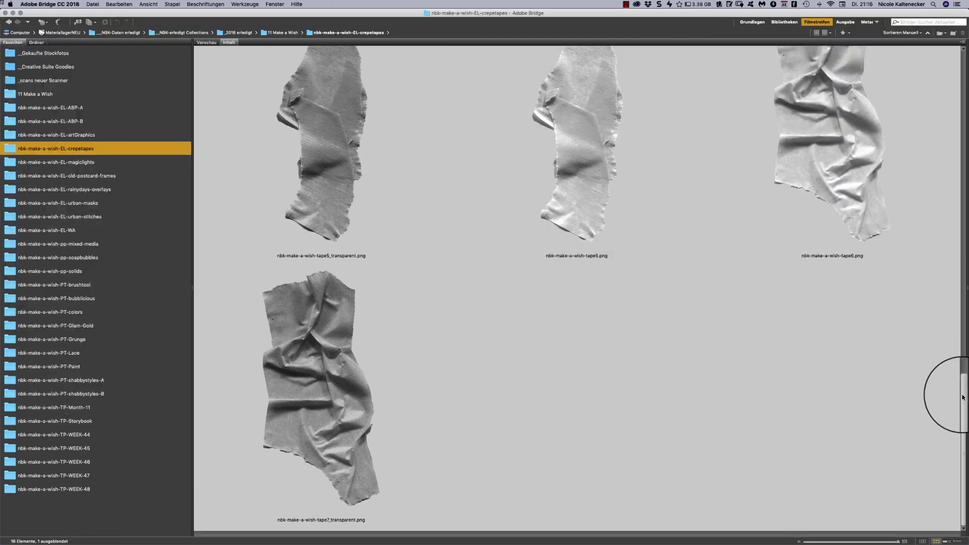
# Step: Load the nbk-make-a-wish-tape-colorstyles.asl layer styles from the crepetapes folder into Photoshop
pyautogui.moveTo(963, 397); pyautogui.dragTo(934, 91)
pyautogui.click(307, 307)
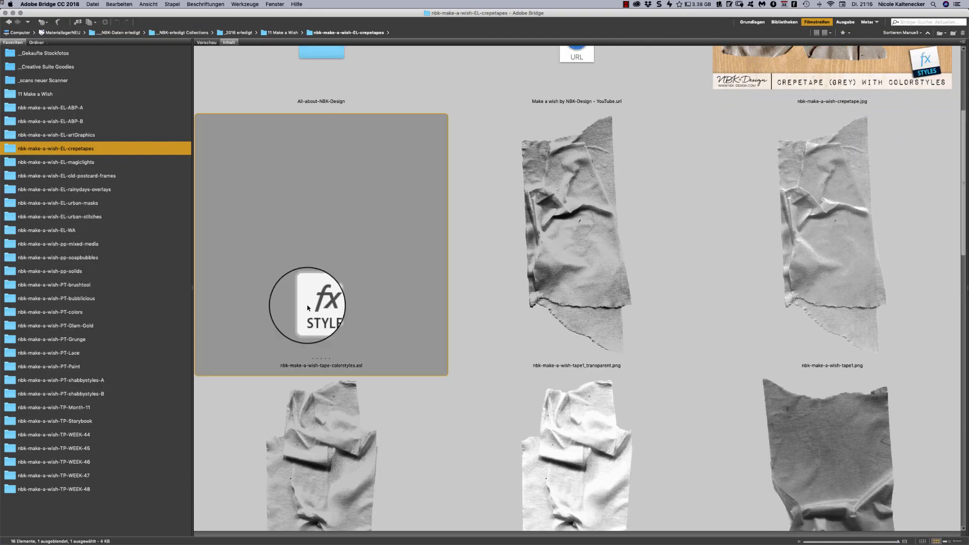
pyautogui.doubleClick(308, 307)
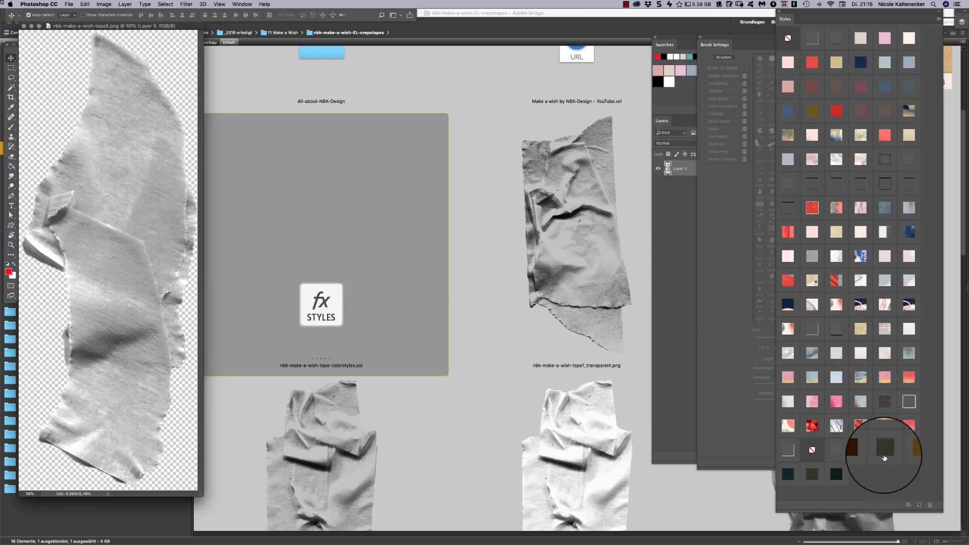
# Step: Try the dark green and dark teal color styles on the tape5 image and apply the dark brown style
pyautogui.click(885, 448)
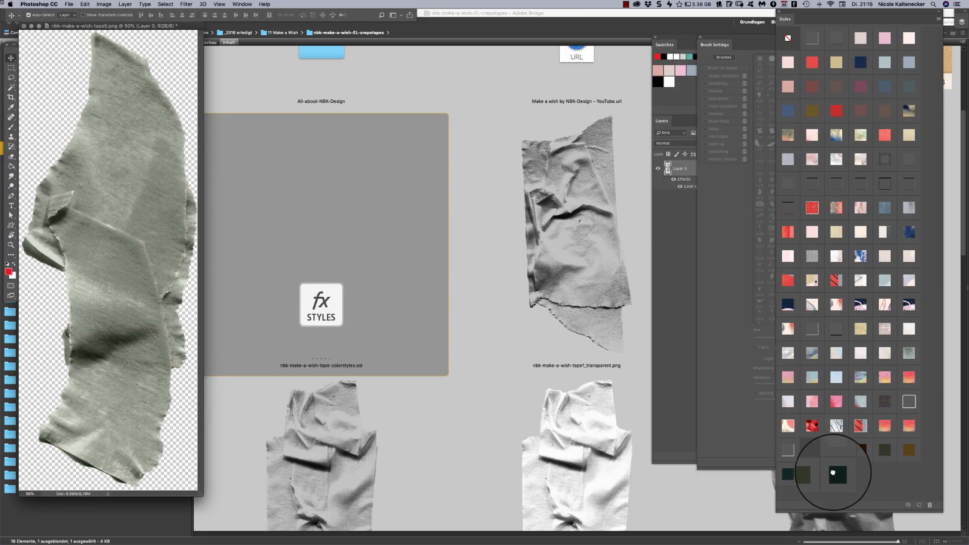
pyautogui.click(812, 476)
pyautogui.click(790, 476)
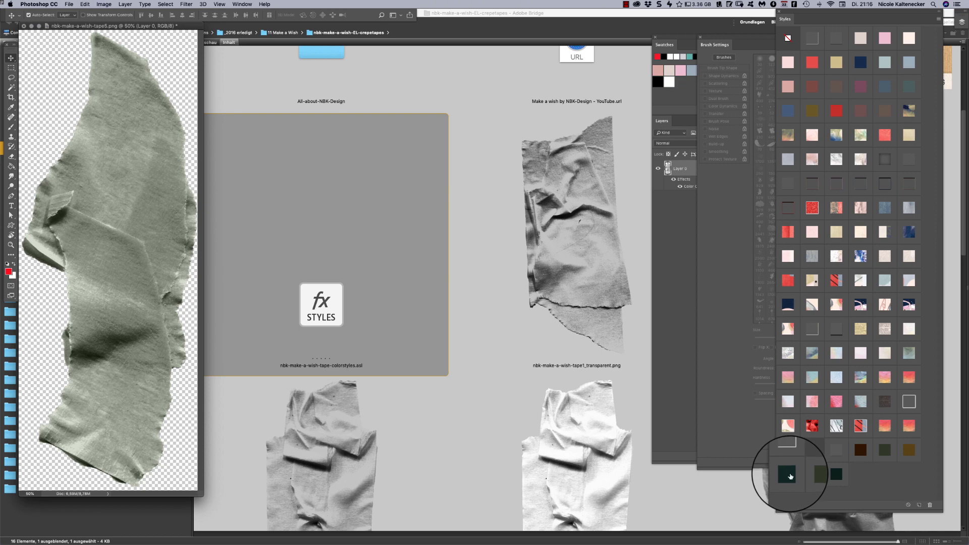
pyautogui.click(791, 476)
pyautogui.click(863, 451)
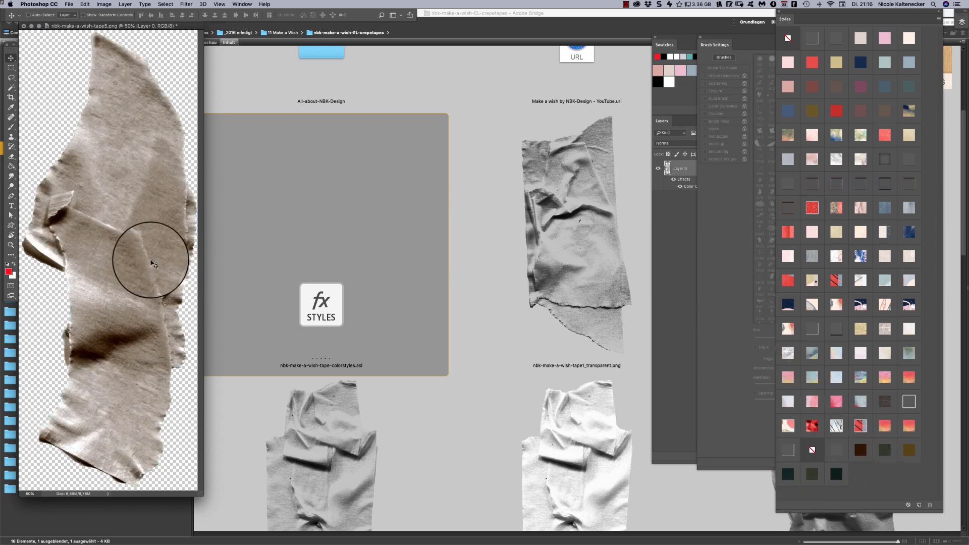
# Step: Close the recolored tape5 image in Photoshop and switch back to the crepetapes folder in Adobe Bridge
pyautogui.press('super+w')
pyautogui.click(454, 181)
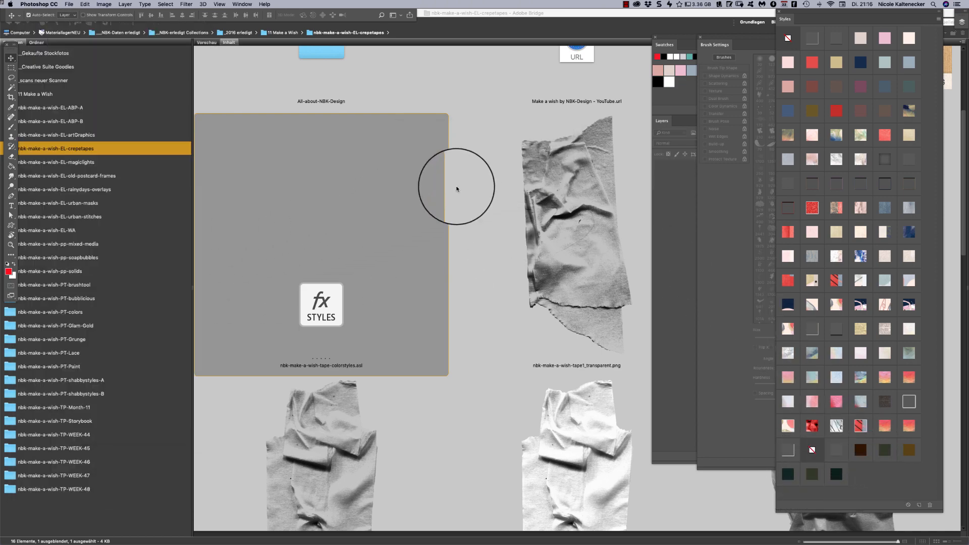
pyautogui.click(457, 189)
pyautogui.click(486, 193)
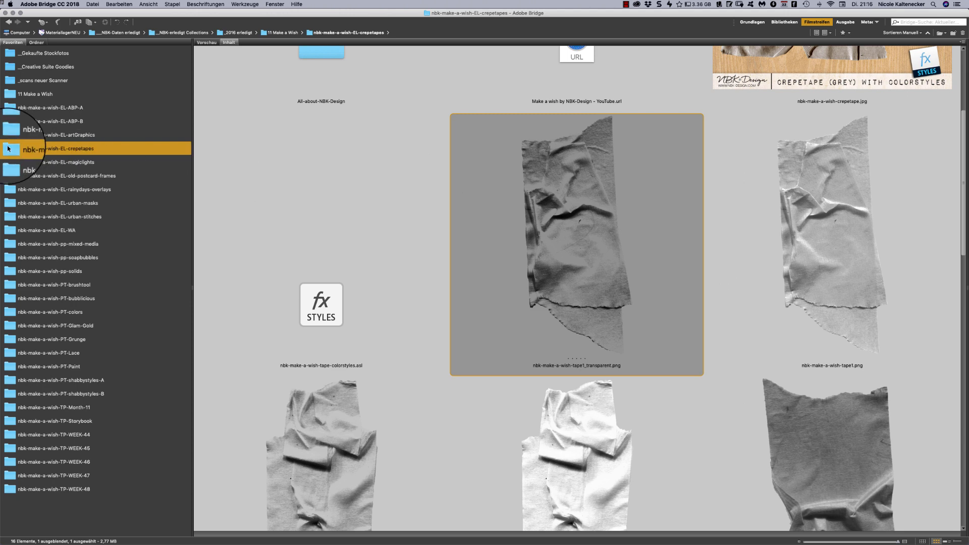
# Step: Open the nbk-make-a-wish-EL-magiclights folder and look through its light overlays from the preview image to magiclights20
pyautogui.click(98, 167)
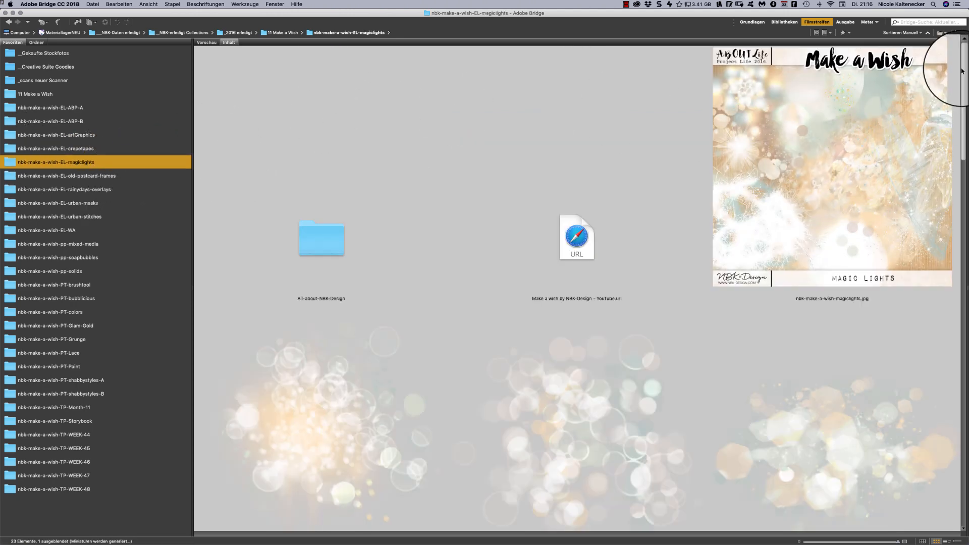
pyautogui.scroll(-5, 962, 72)
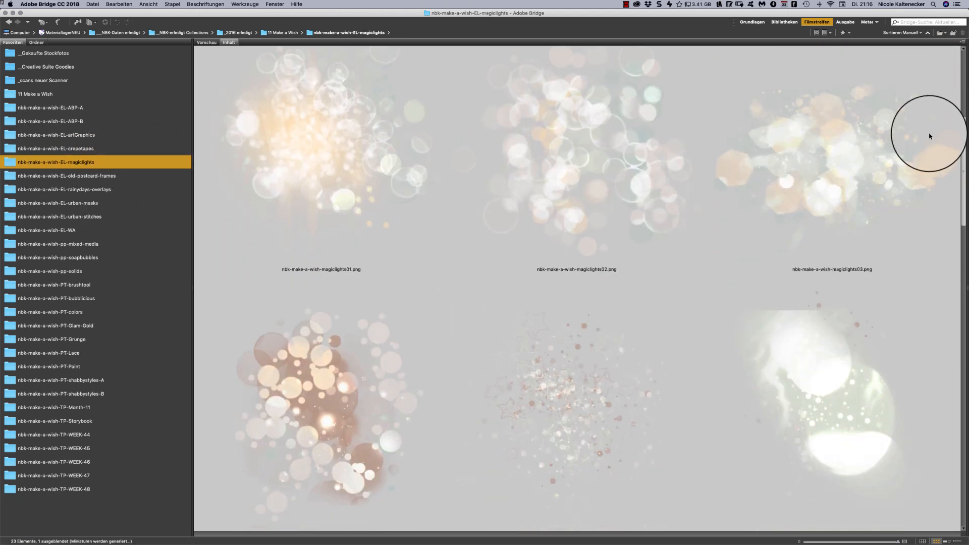
pyautogui.scroll(-1, 931, 136)
pyautogui.scroll(-10, 934, 139)
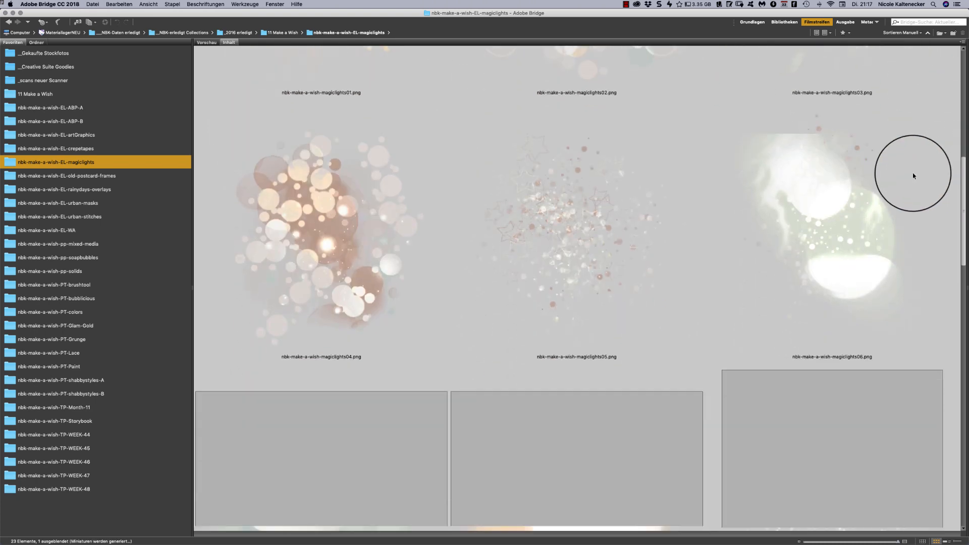
pyautogui.scroll(-6, 896, 235)
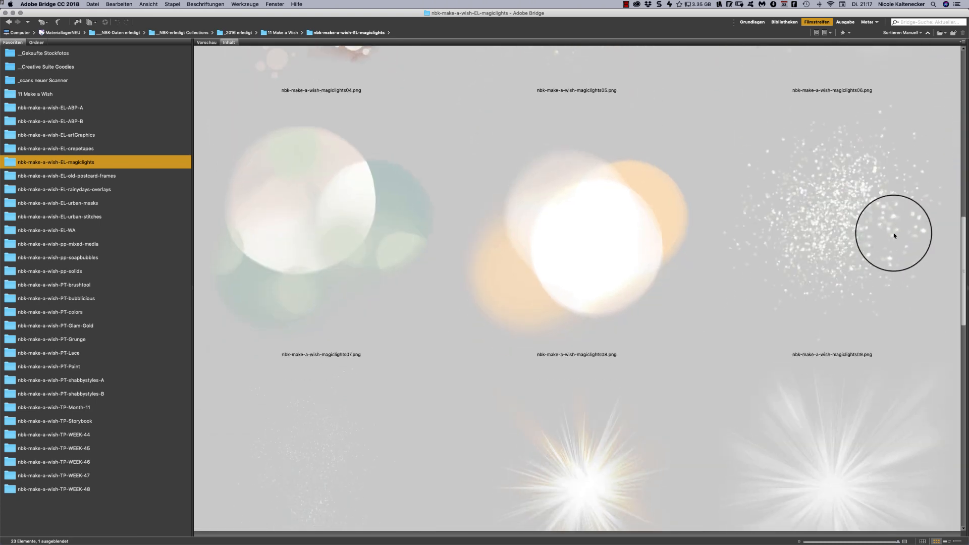
pyautogui.scroll(-6, 885, 290)
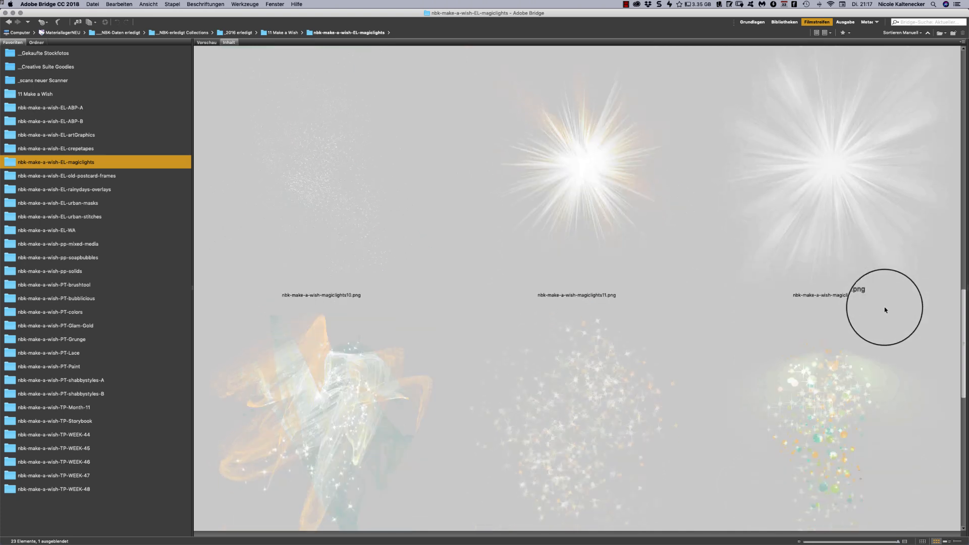
pyautogui.scroll(-6, 881, 345)
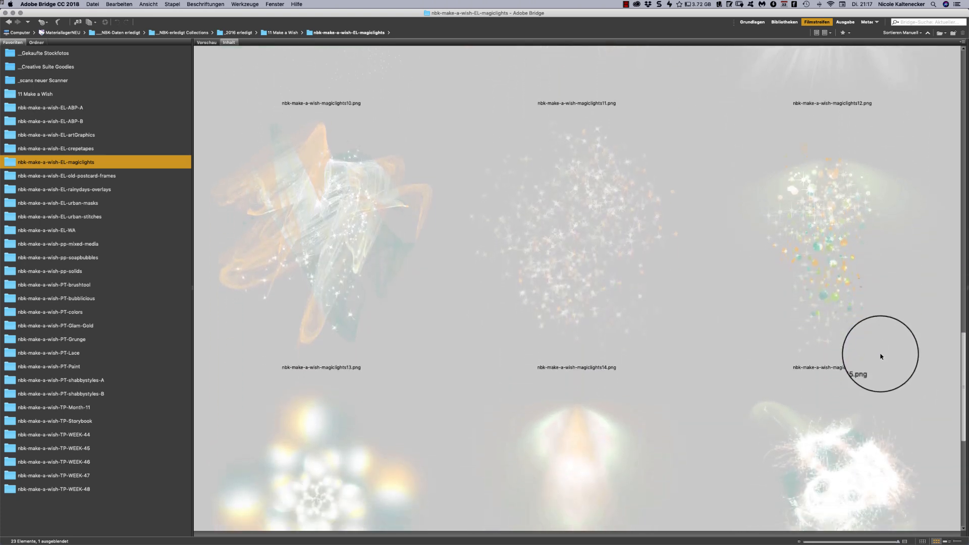
pyautogui.scroll(-5, 870, 392)
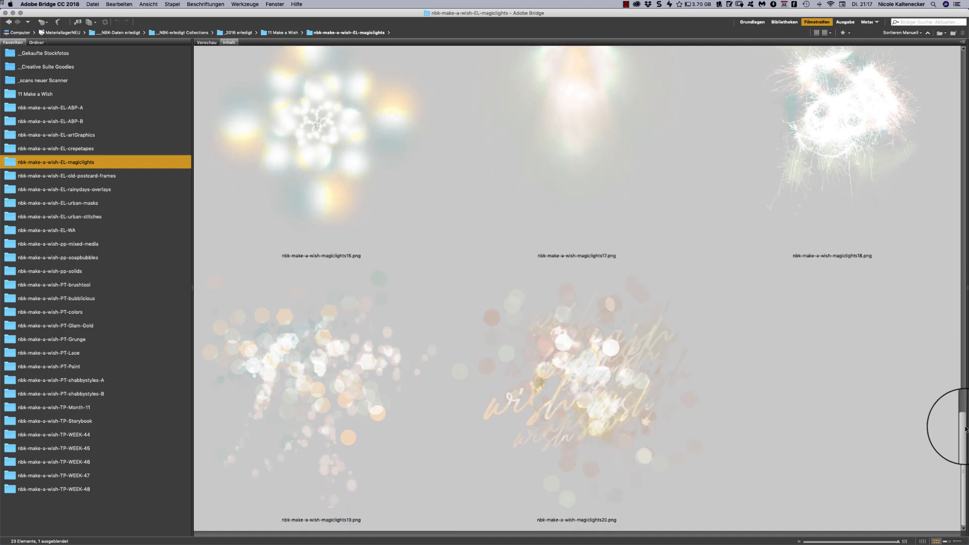
pyautogui.moveTo(966, 430); pyautogui.dragTo(964, 206)
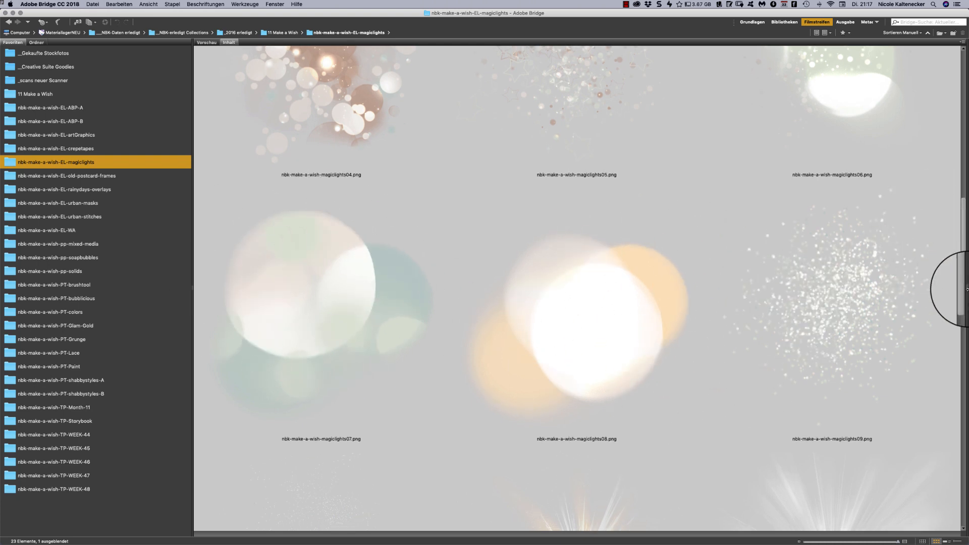
pyautogui.moveTo(963, 267); pyautogui.dragTo(952, 86)
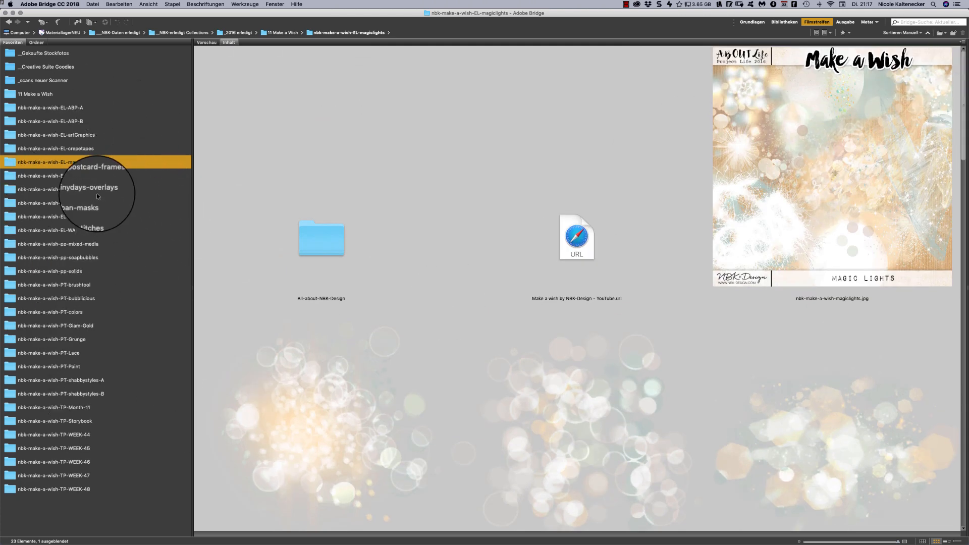
# Step: Open the nbk-make-a-wish-EL-old-postcard-frames folder and look through its vintage paper frames
pyautogui.click(120, 175)
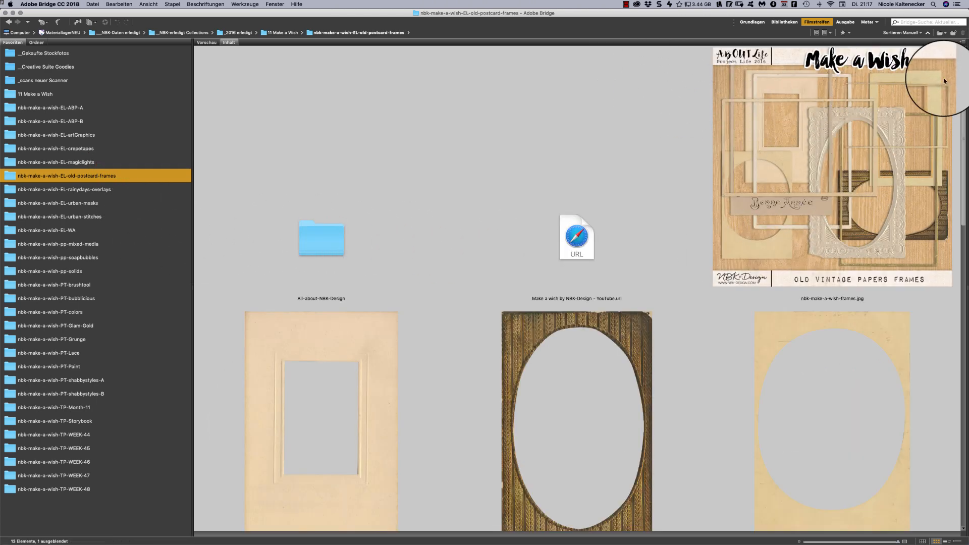
pyautogui.moveTo(963, 63); pyautogui.dragTo(932, 170)
pyautogui.scroll(-7, 932, 171)
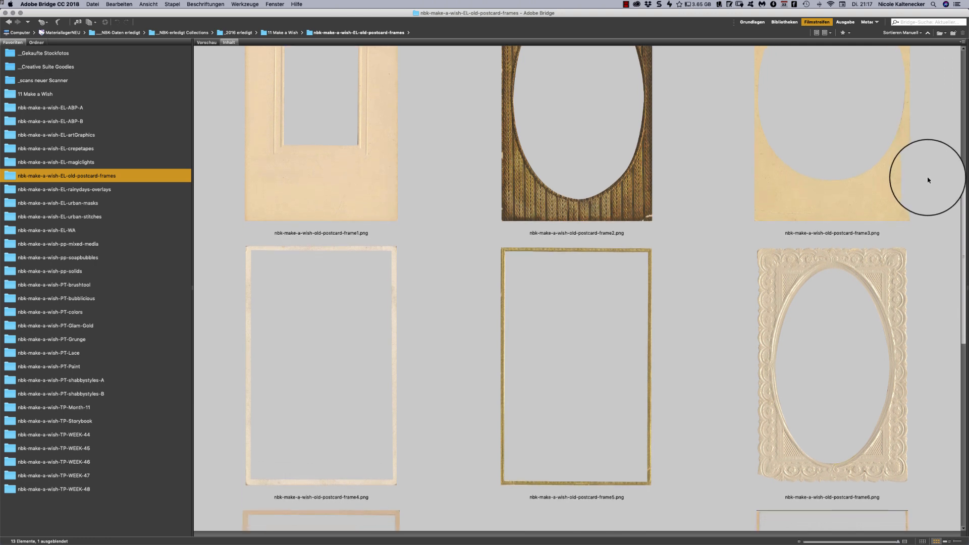
pyautogui.scroll(-4, 909, 234)
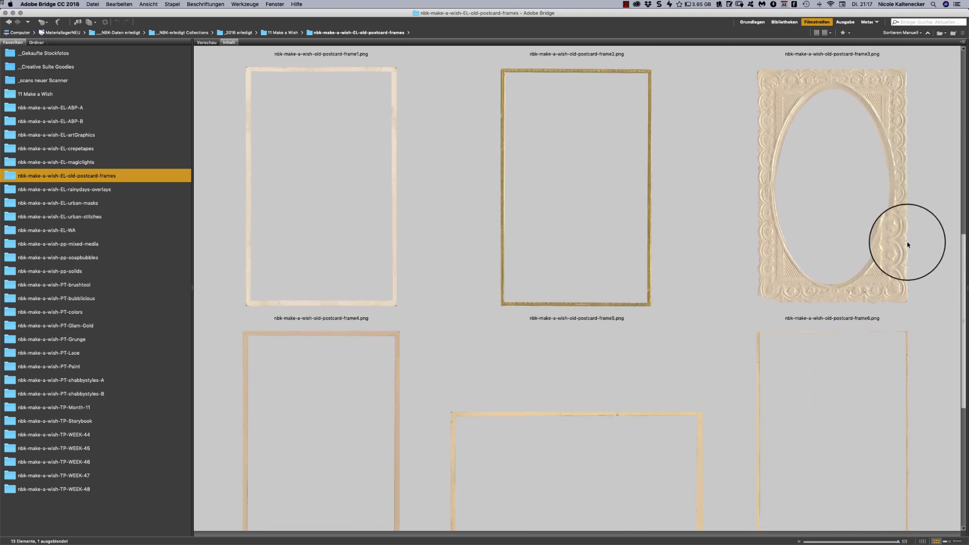
pyautogui.scroll(-7, 902, 273)
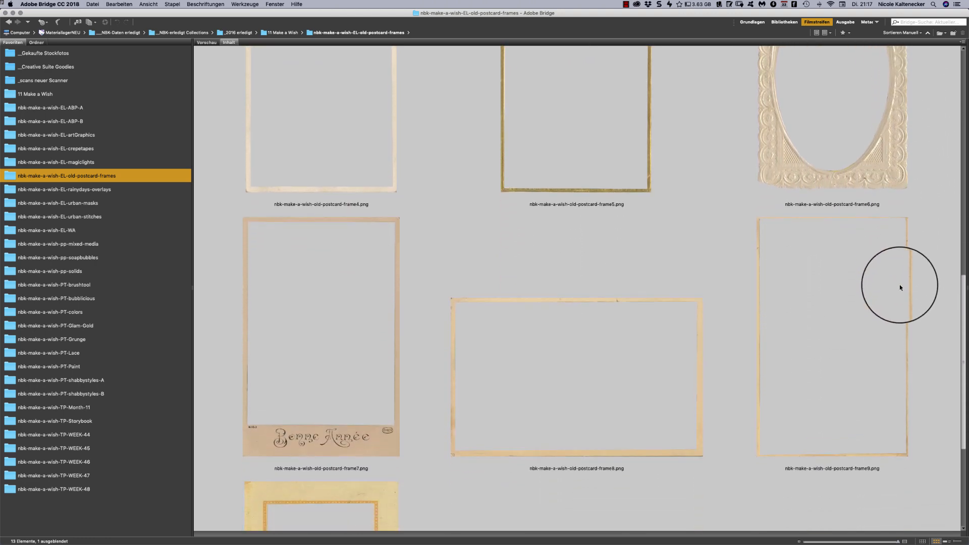
pyautogui.scroll(-4, 895, 330)
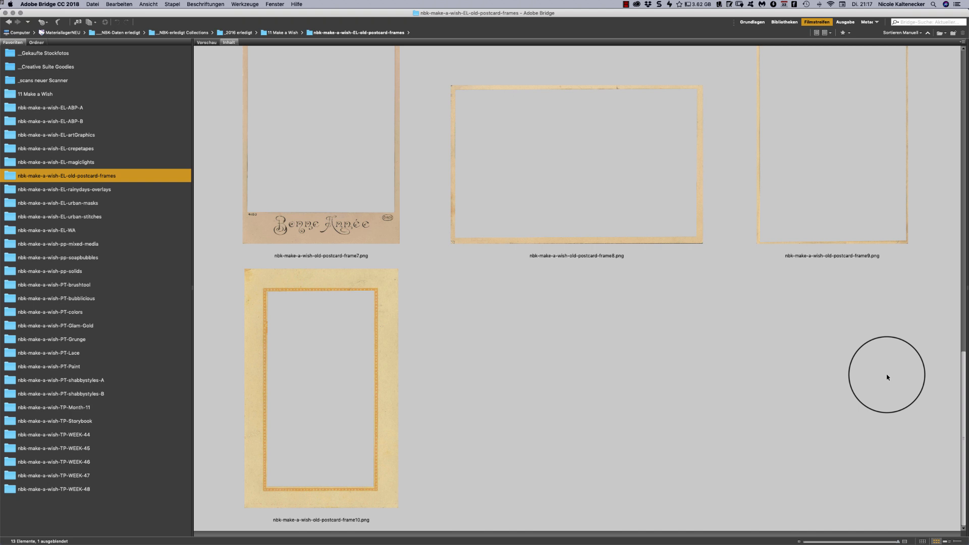
pyautogui.scroll(10, 894, 336)
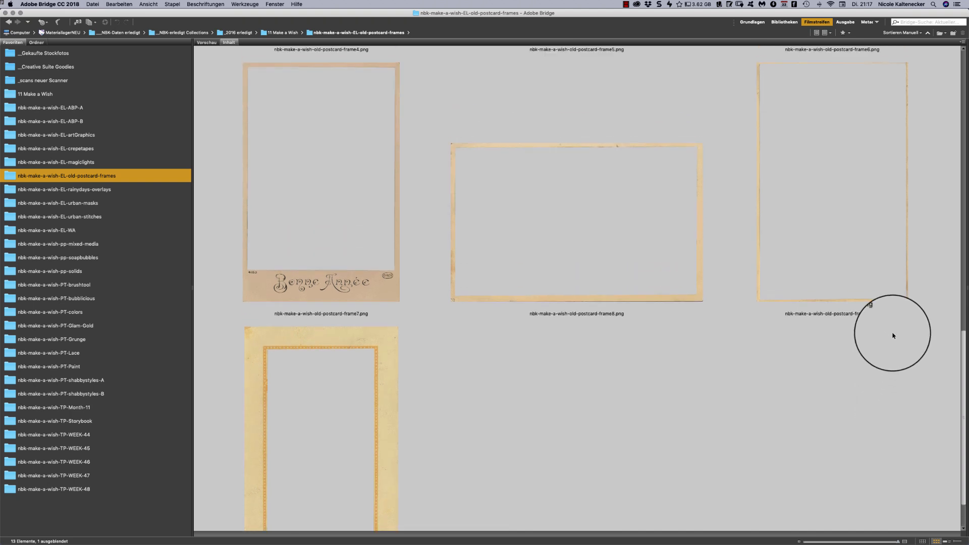
pyautogui.scroll(8, 904, 268)
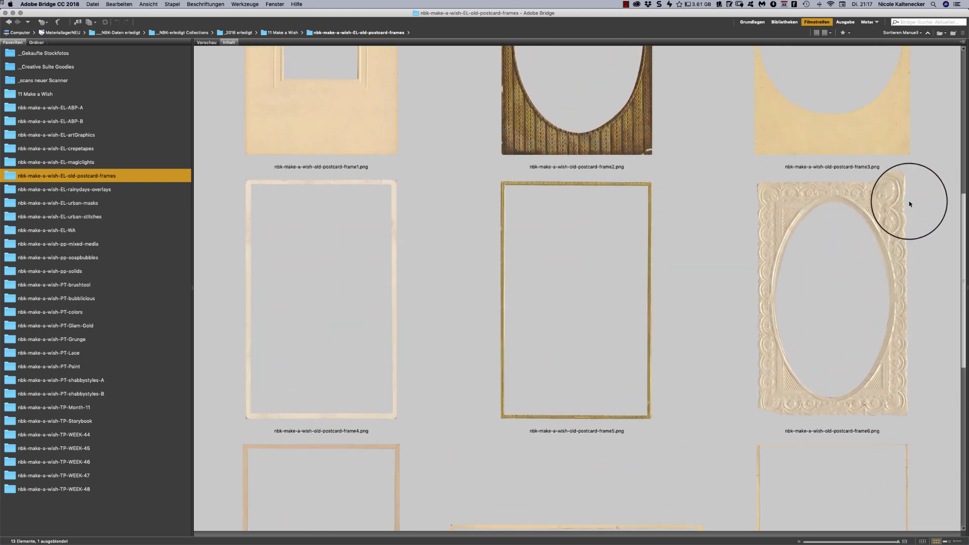
pyautogui.scroll(2, 909, 202)
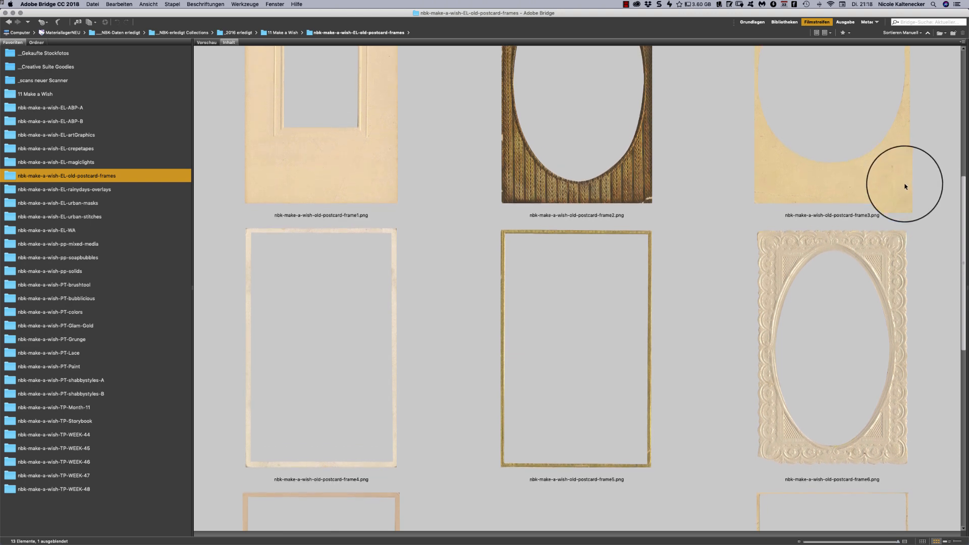
pyautogui.scroll(4, 904, 184)
pyautogui.scroll(10, 902, 138)
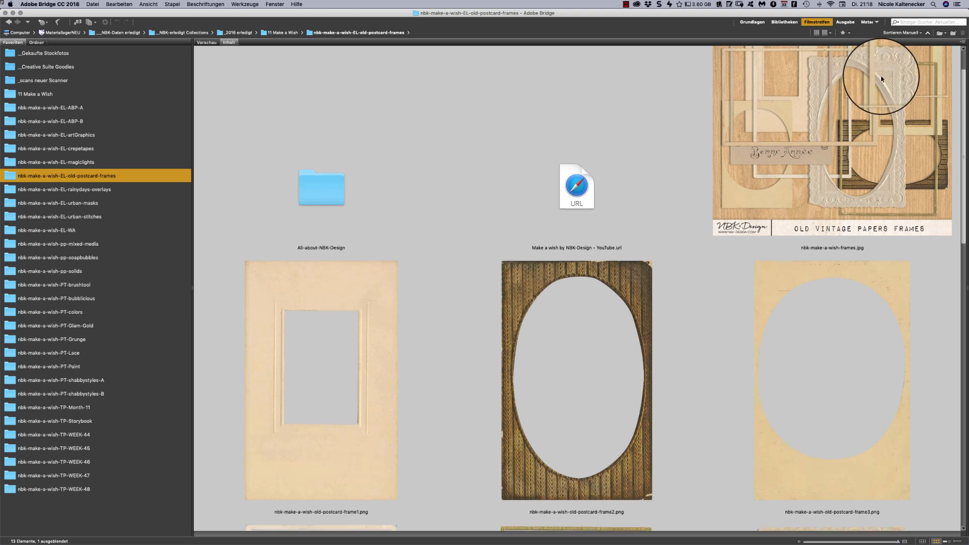
pyautogui.scroll(1, 884, 76)
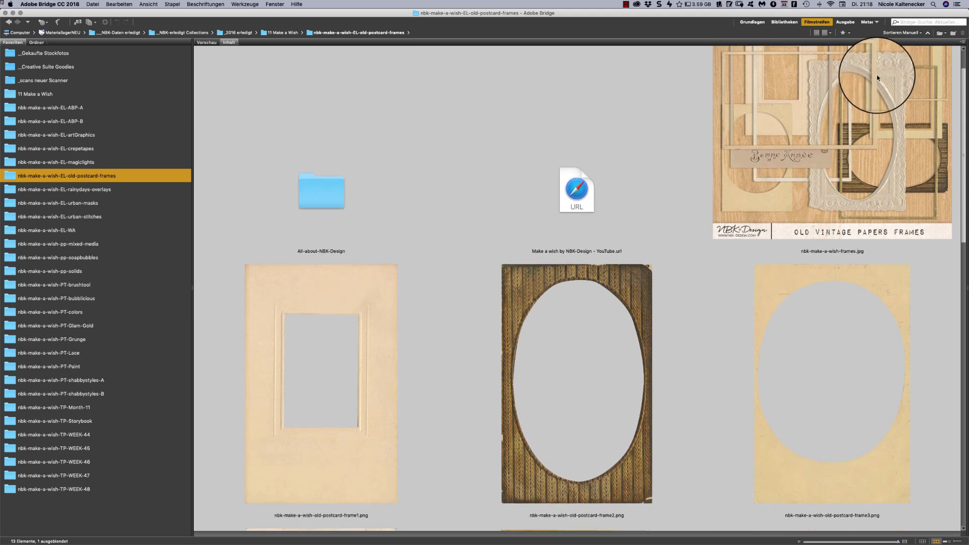
pyautogui.scroll(-4, 599, 148)
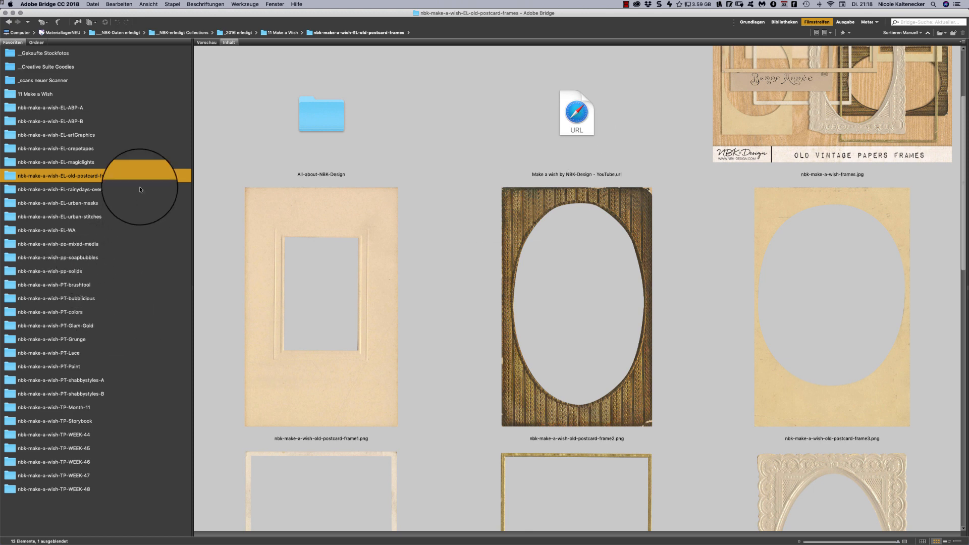
# Step: Open nbk-make-a-wish-old-postcard-frame1.png in Adobe Photoshop
pyautogui.rightClick(382, 226)
pyautogui.rightClick(380, 210)
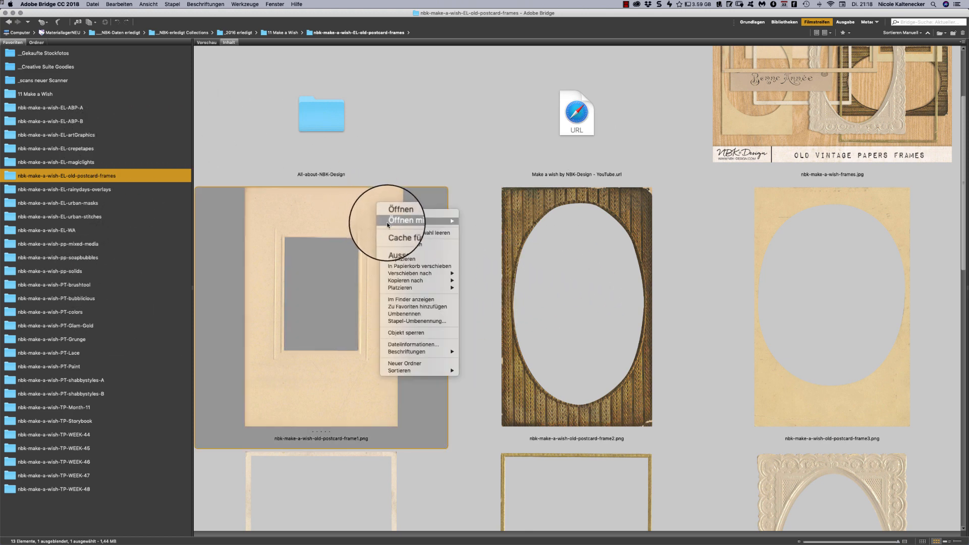
pyautogui.moveTo(387, 223)
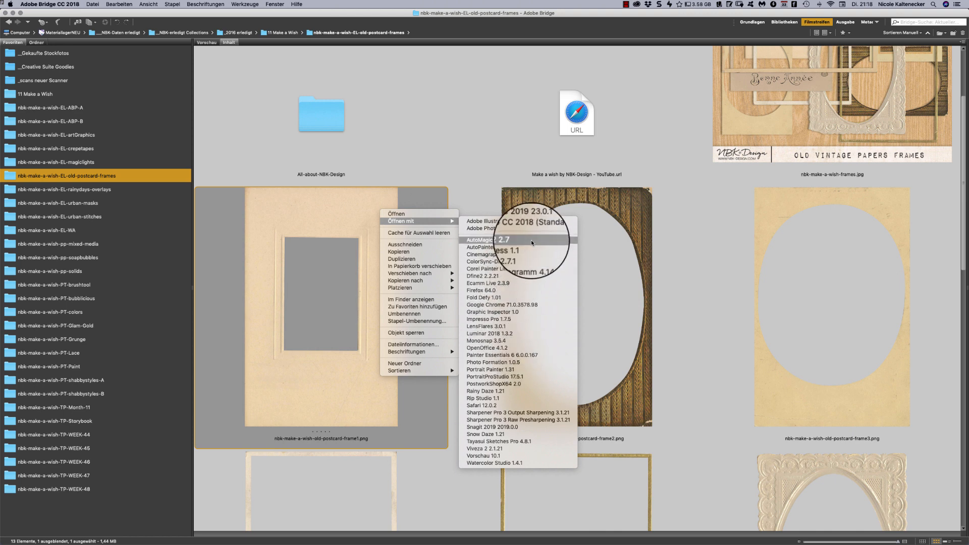
pyautogui.click(534, 229)
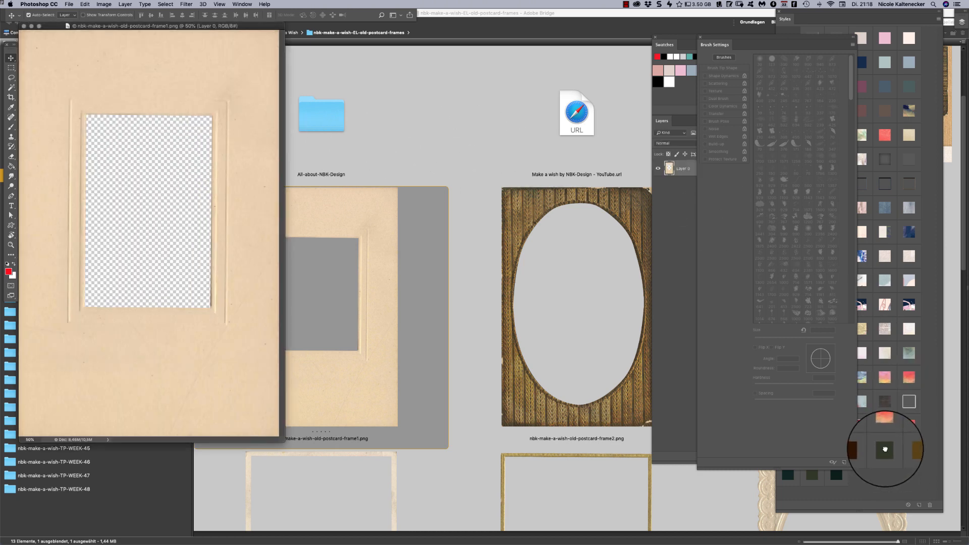
# Step: Try the dark green and dark teal color styles on the postcard frame and apply the golden brown style
pyautogui.click(885, 450)
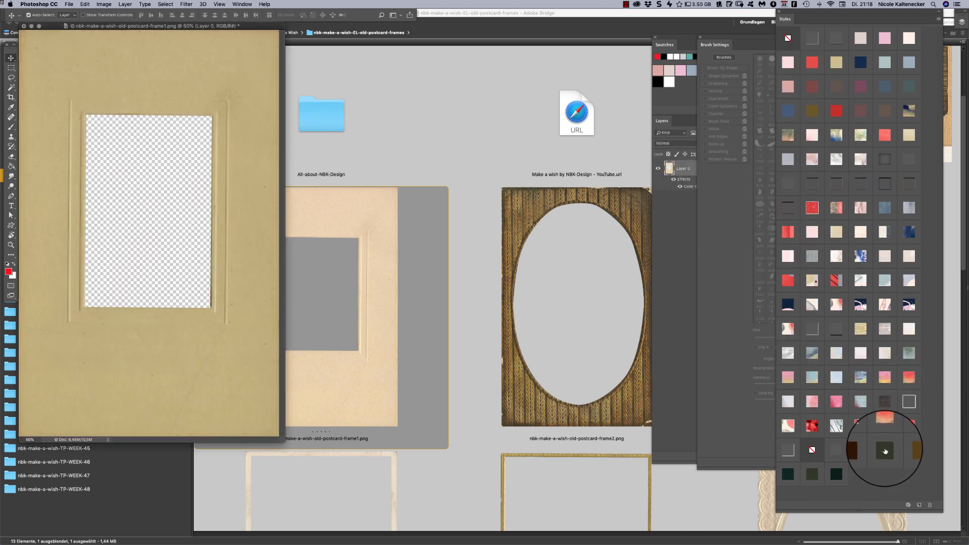
pyautogui.click(813, 474)
pyautogui.click(790, 476)
pyautogui.click(909, 450)
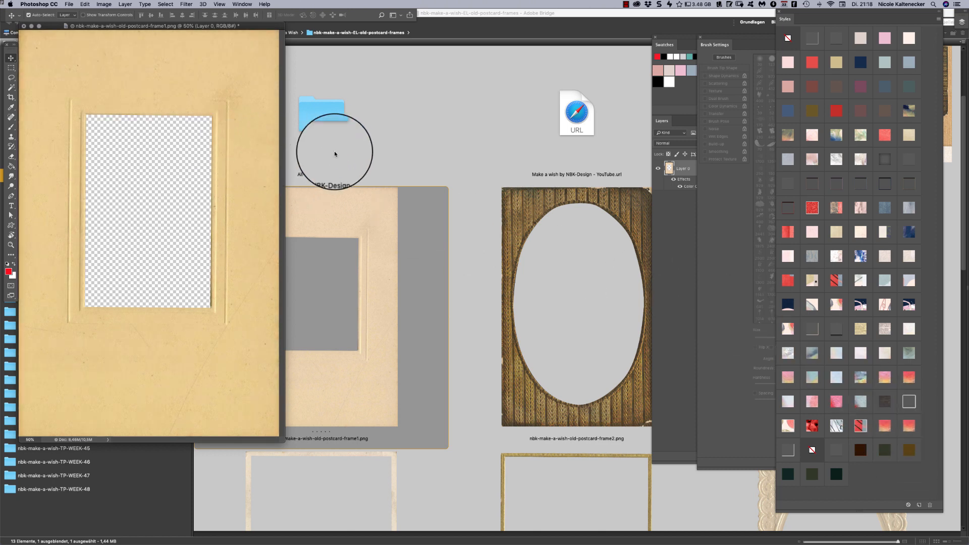
# Step: Close the recolored postcard frame without saving and switch back to the old-postcard-frames folder in Adobe Bridge
pyautogui.press('super+w')
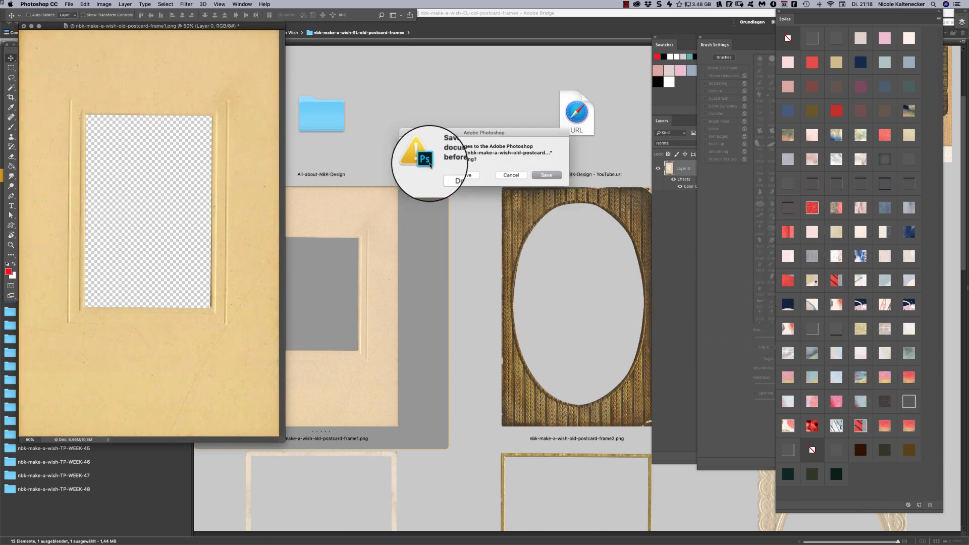
pyautogui.click(446, 176)
pyautogui.click(286, 132)
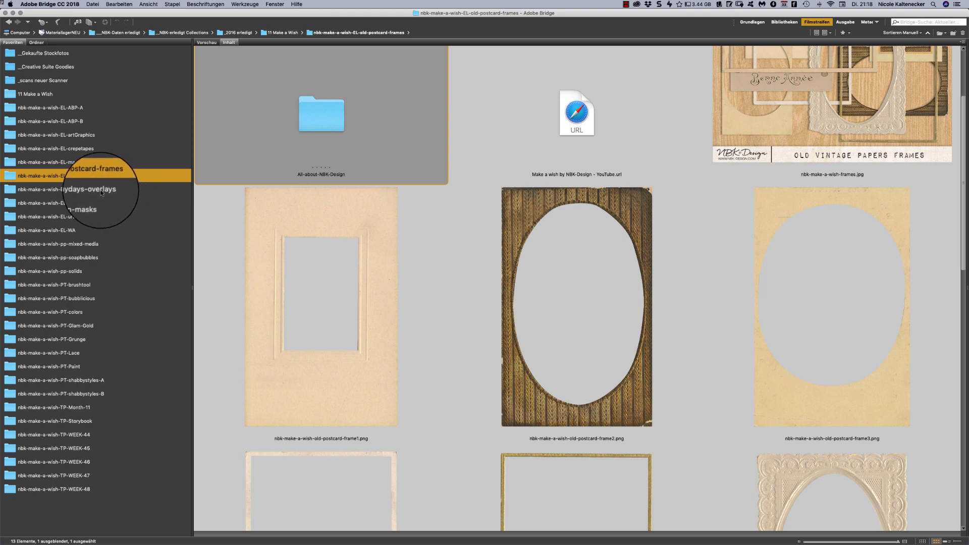
# Step: Open the nbk-make-a-wish-EL-rainydays-overlays folder and look through its rain overlay images
pyautogui.click(113, 191)
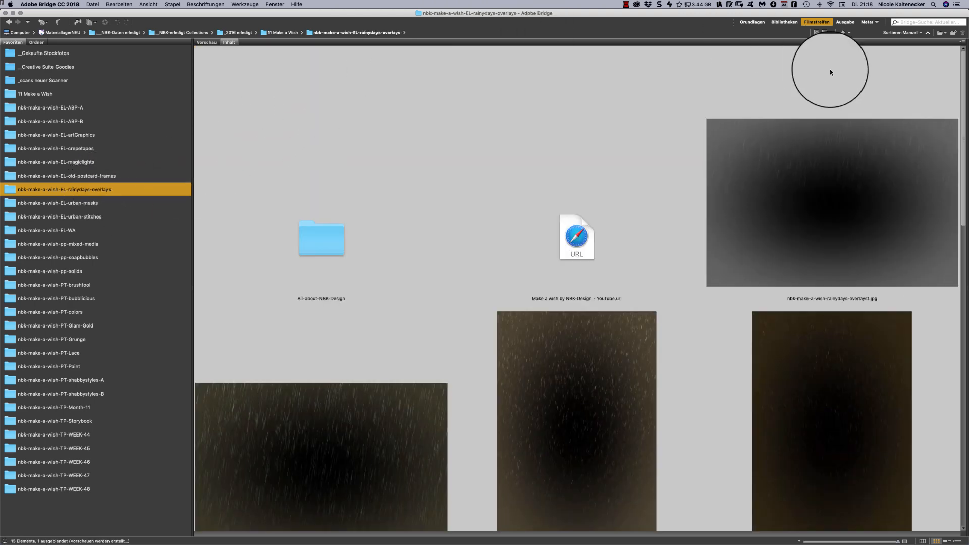
pyautogui.scroll(-3, 941, 131)
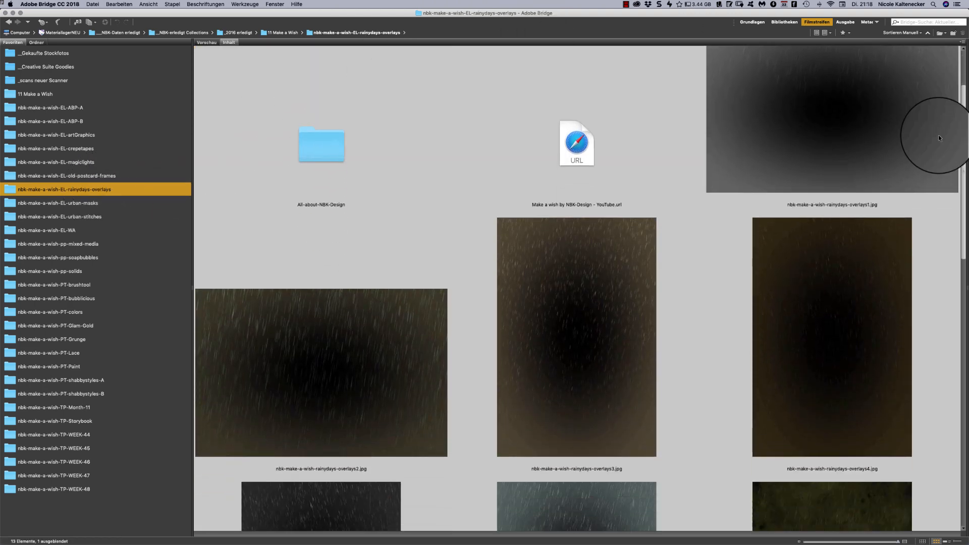
pyautogui.scroll(-5, 938, 135)
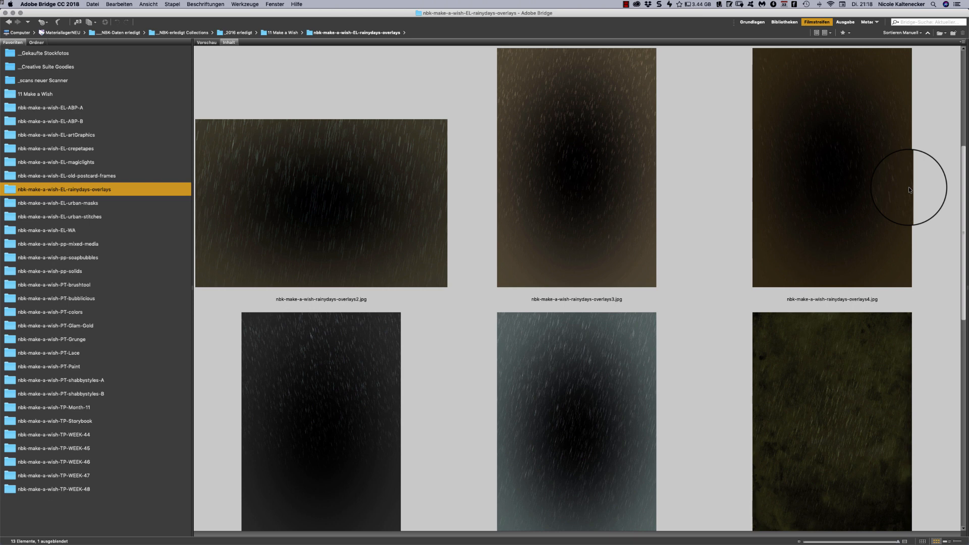
pyautogui.moveTo(293, 543)
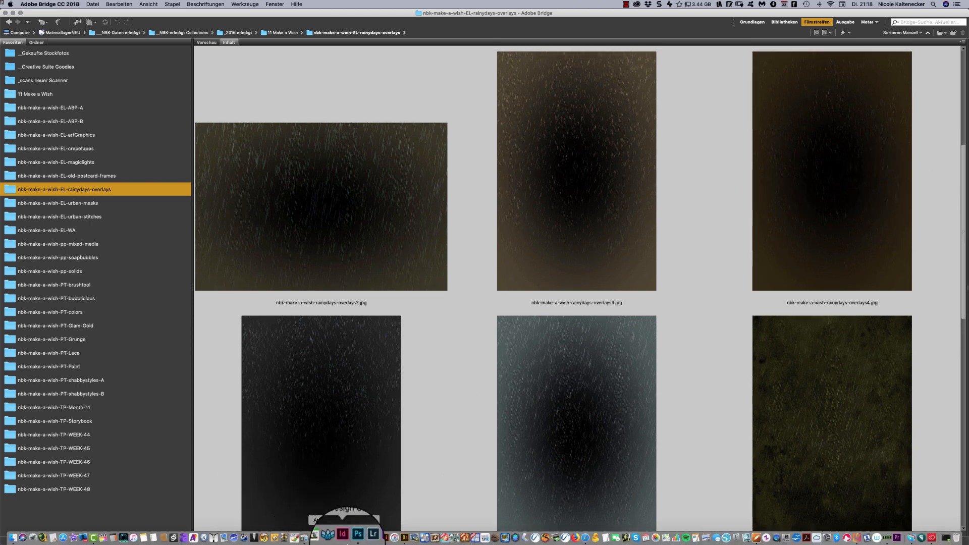
pyautogui.click(358, 534)
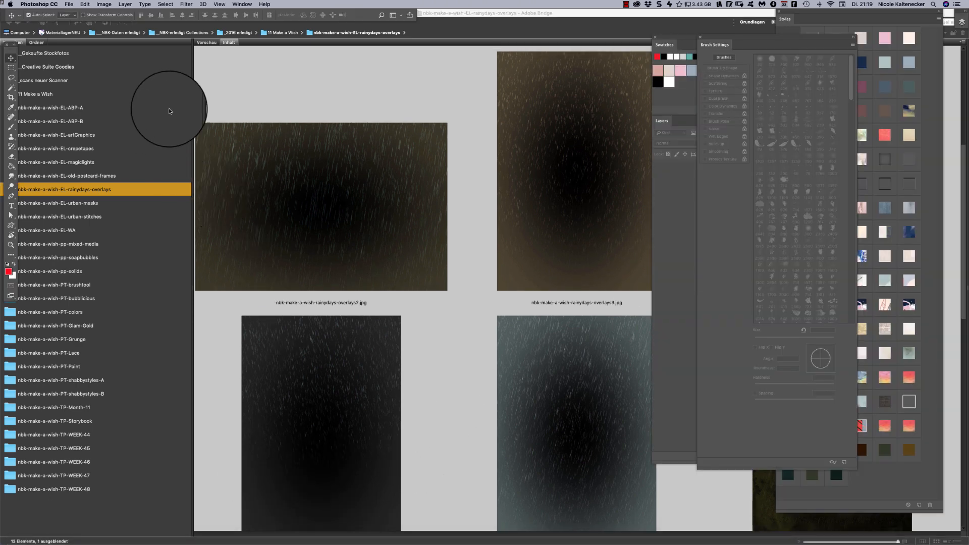
pyautogui.click(201, 66)
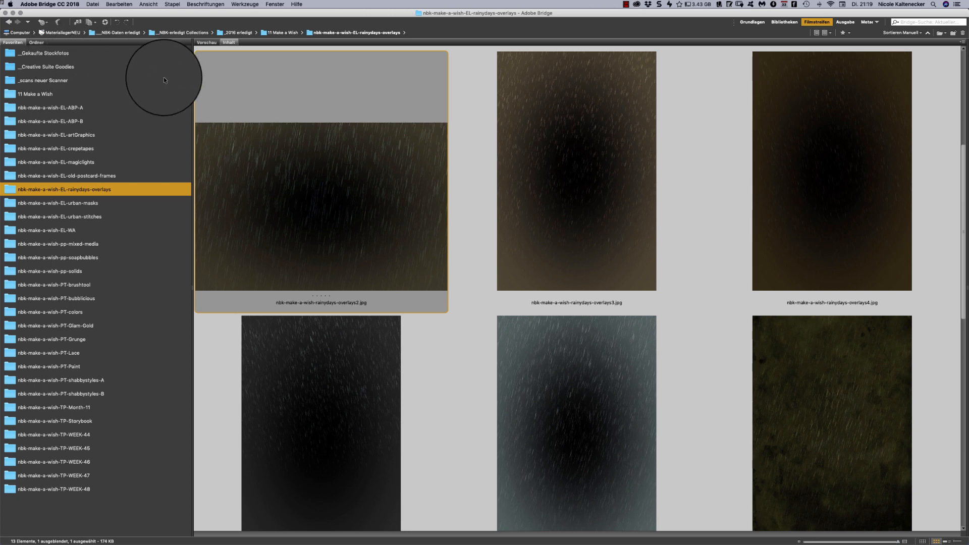
# Step: Open the __Gekaufte Stockfotos folder and go into its _DOmpf Bilder subfolder
pyautogui.click(166, 53)
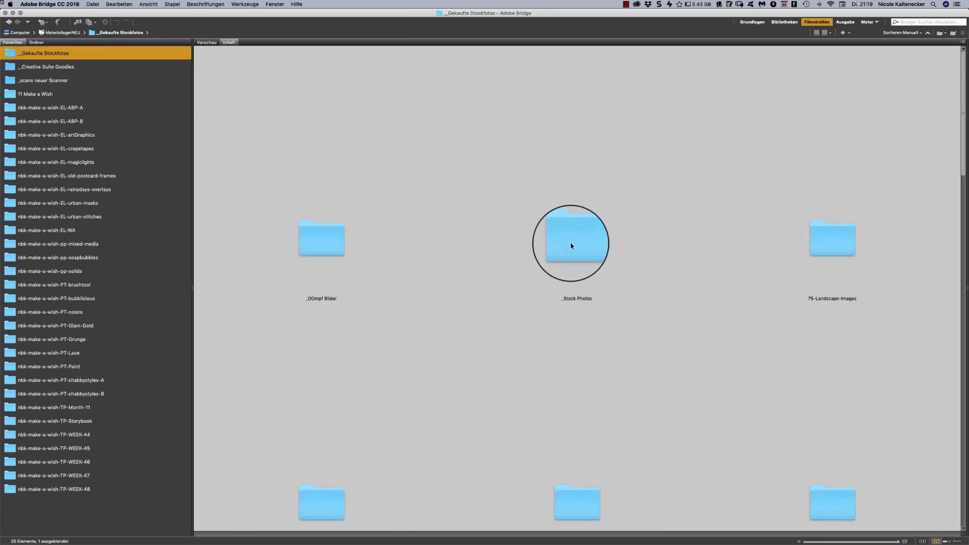
pyautogui.click(572, 246)
pyautogui.click(329, 232)
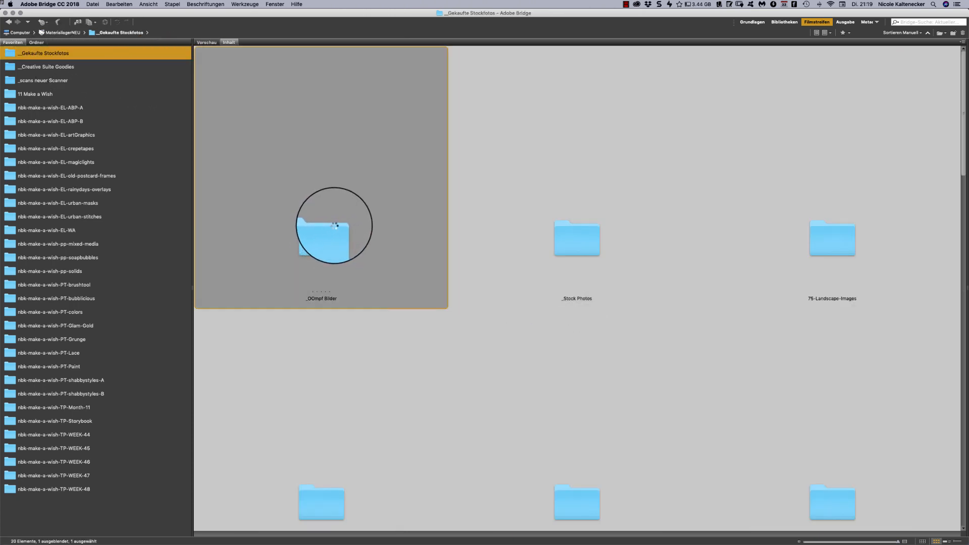
pyautogui.doubleClick(335, 226)
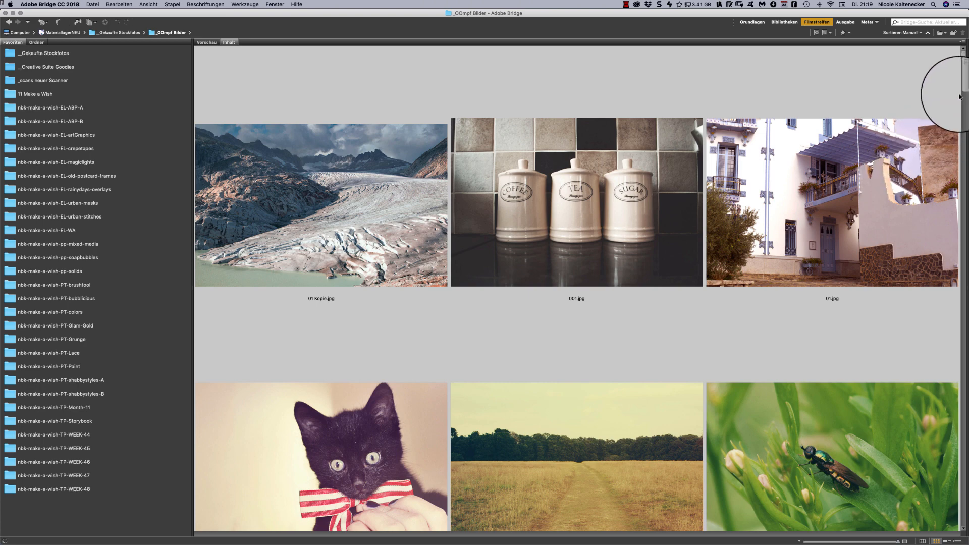
# Step: Look through the stock photos in the _DOmpf Bilder folder for a landscape image suited to a rain overlay
pyautogui.rightClick(686, 178)
pyautogui.click(953, 101)
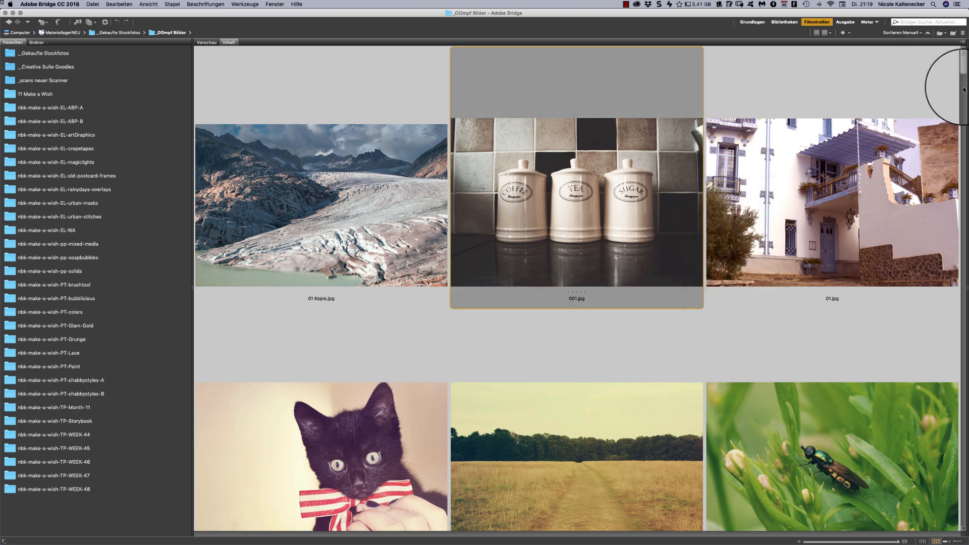
pyautogui.moveTo(965, 59); pyautogui.dragTo(950, 115)
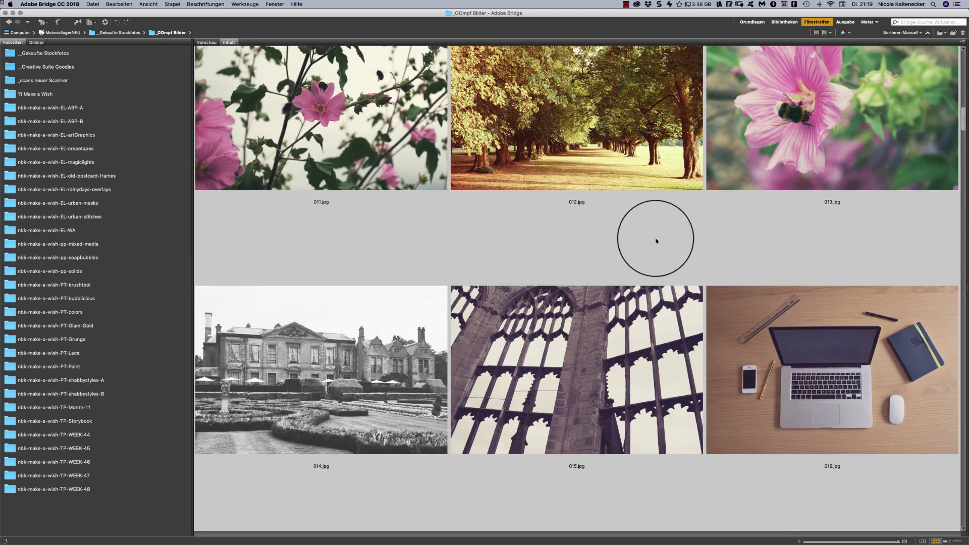
pyautogui.rightClick(359, 300)
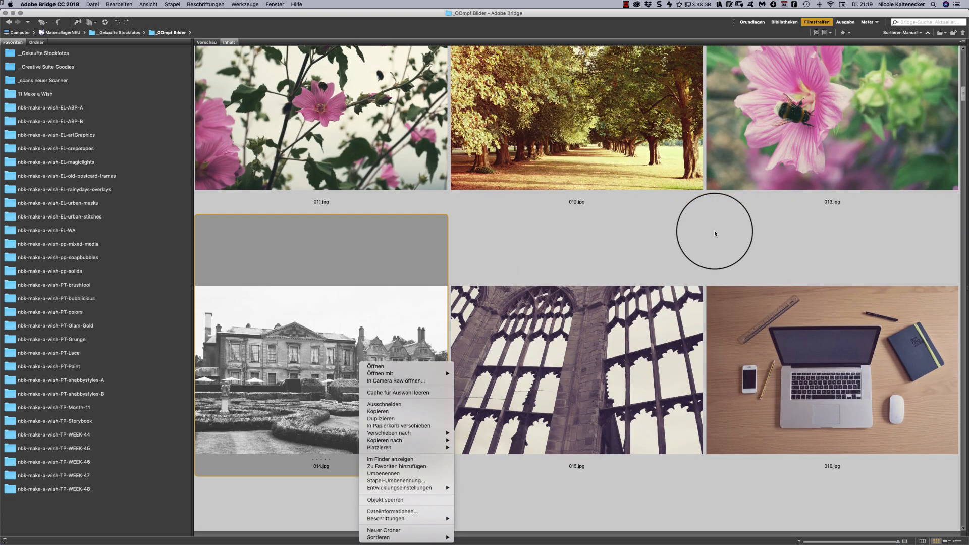
pyautogui.click(898, 245)
pyautogui.scroll(-10, 959, 96)
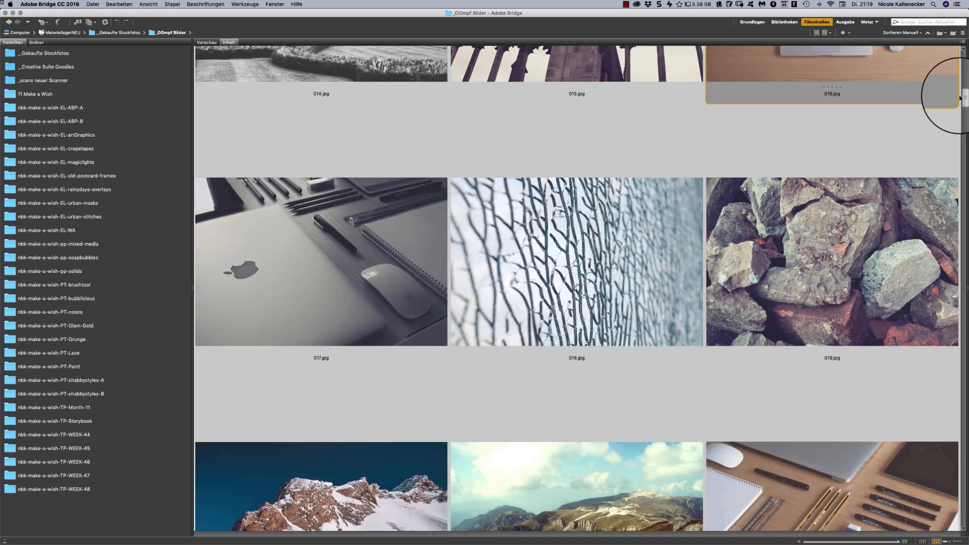
pyautogui.moveTo(960, 97); pyautogui.dragTo(959, 107)
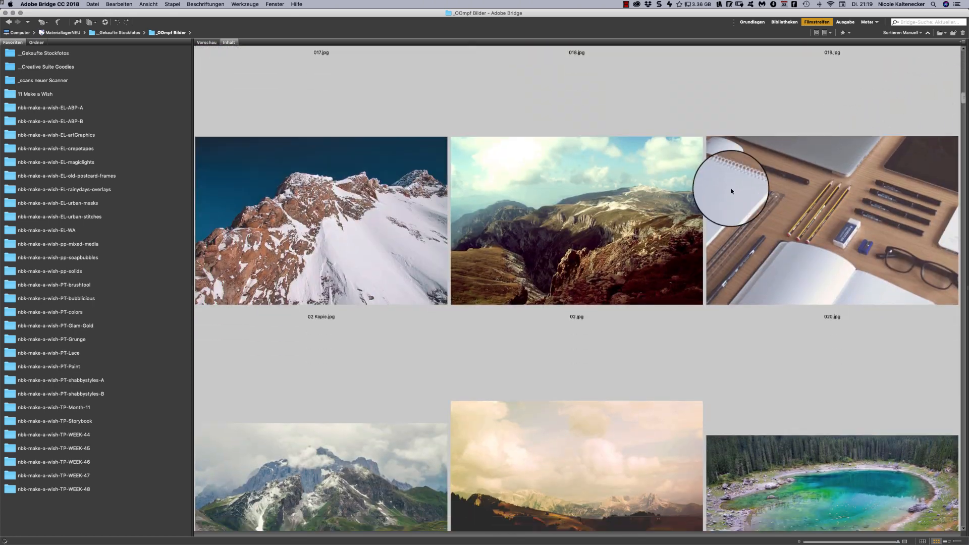
# Step: Open the cloudy mountain landscape photo 03.jpg in Adobe Photoshop CC 2018
pyautogui.rightClick(539, 419)
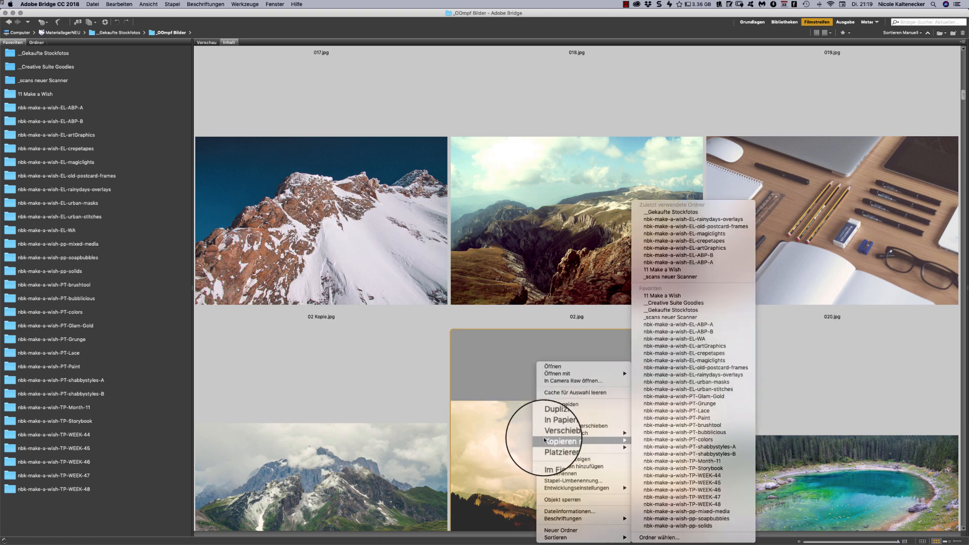
pyautogui.moveTo(574, 373)
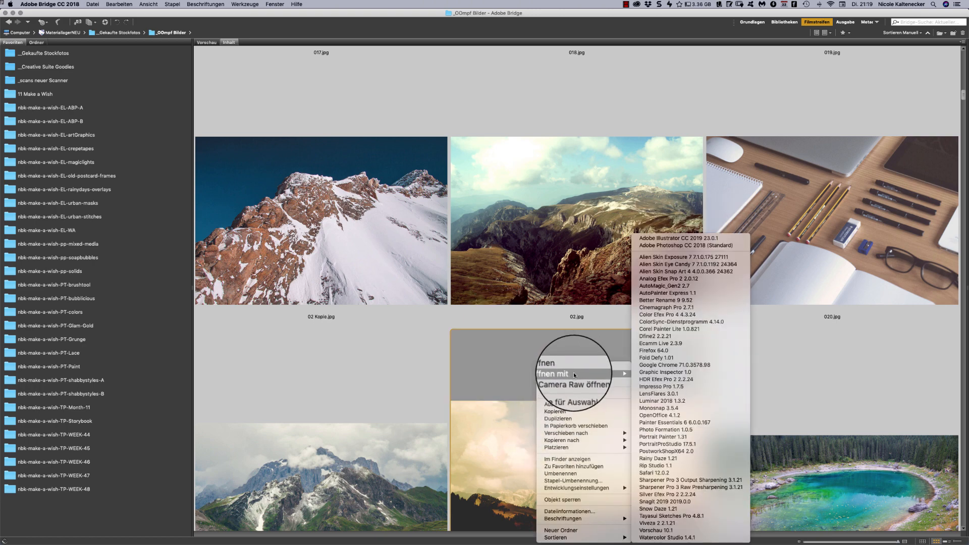
pyautogui.click(679, 245)
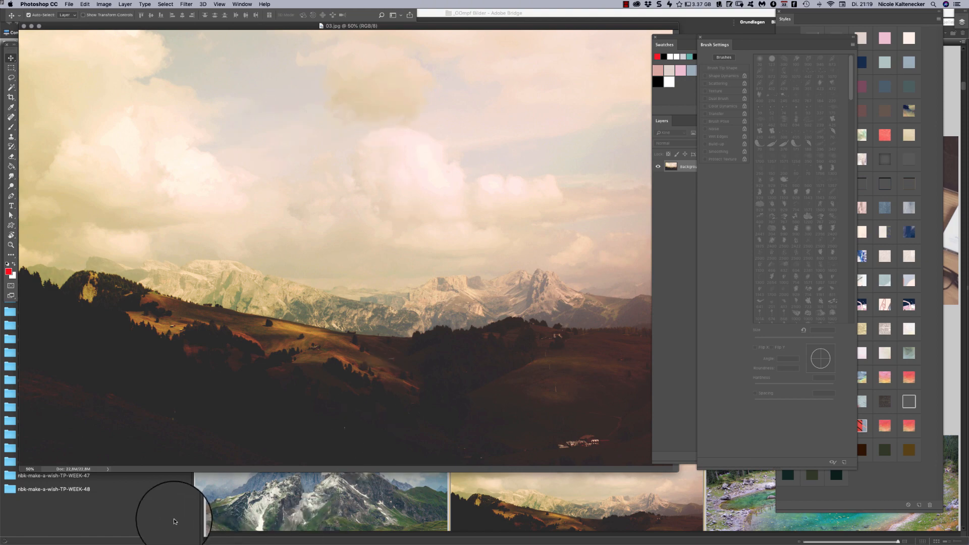
# Step: Switch back to Adobe Bridge and open nbk-make-a-wish-rainydays-overlays2.jpg from the nbk-make-a-wish-EL-rainydays-overlays folder in Photoshop
pyautogui.click(174, 519)
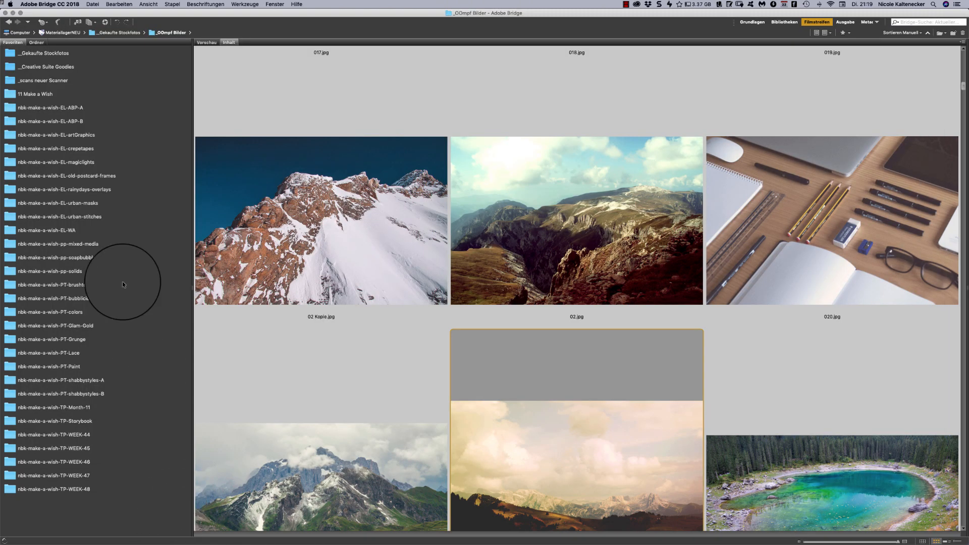
pyautogui.click(85, 189)
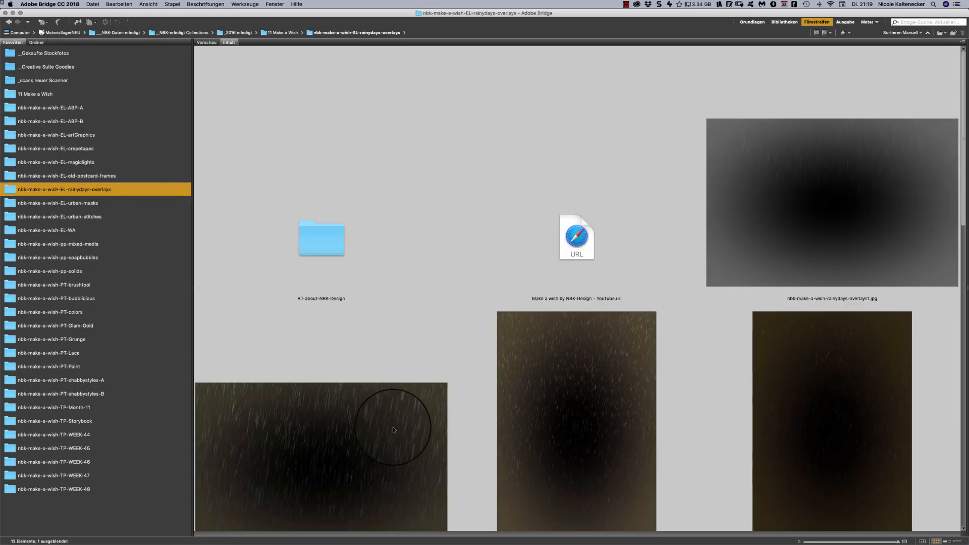
pyautogui.doubleClick(393, 430)
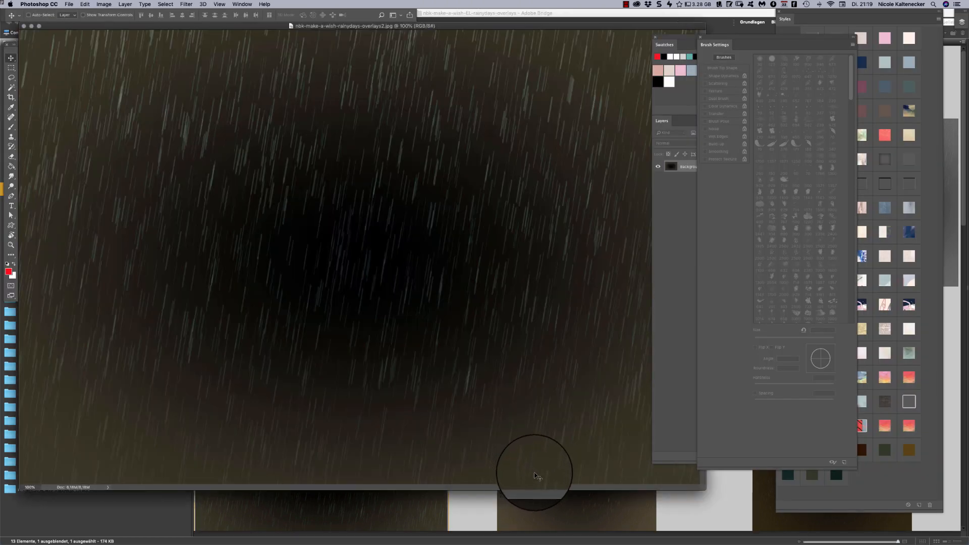
# Step: Close the rain overlay image and reposition the 03.jpg document window
pyautogui.press('super+w')
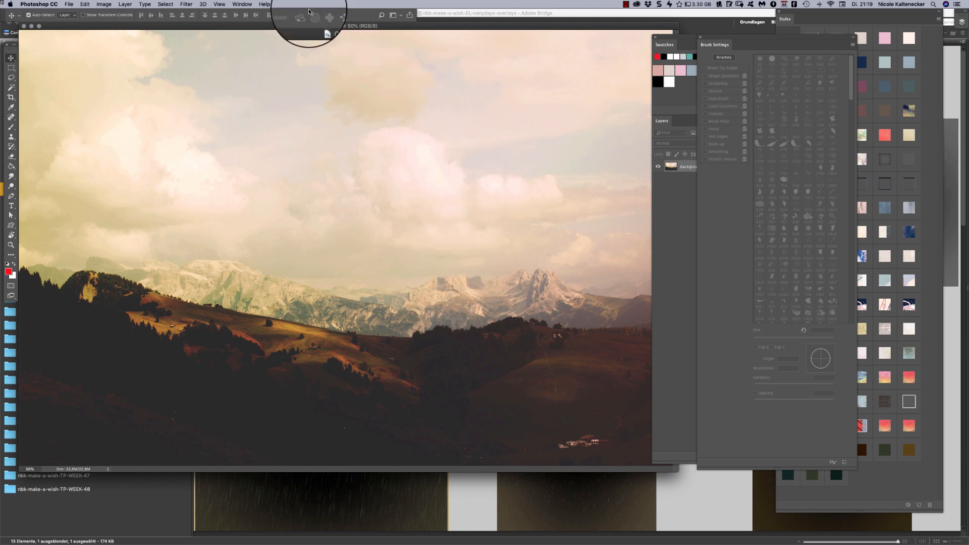
pyautogui.moveTo(301, 29); pyautogui.dragTo(342, 43)
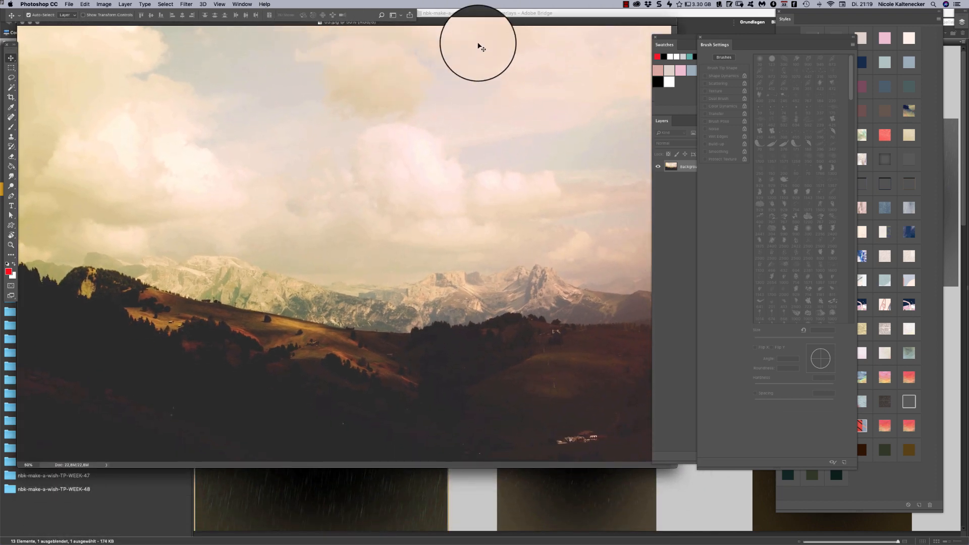
pyautogui.moveTo(481, 27); pyautogui.dragTo(488, 41)
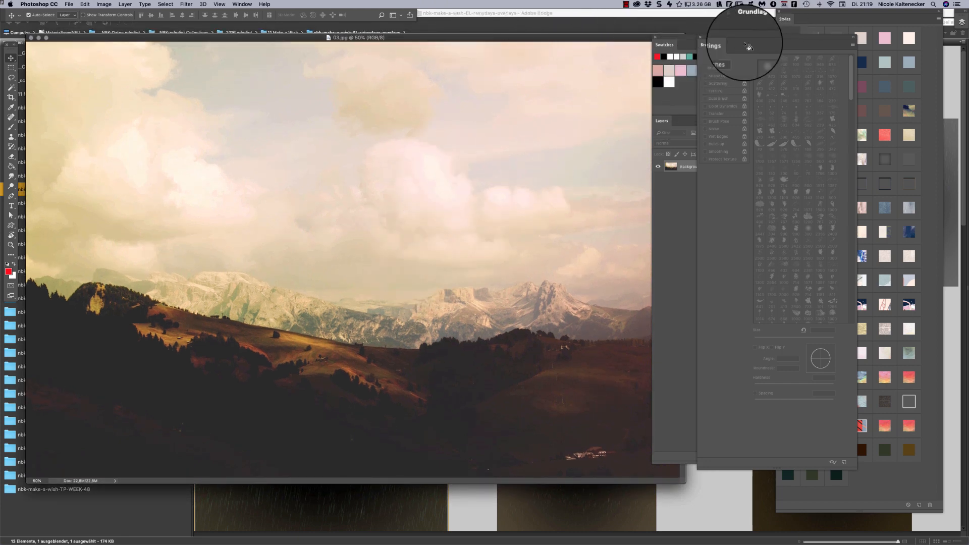
pyautogui.click(82, 3)
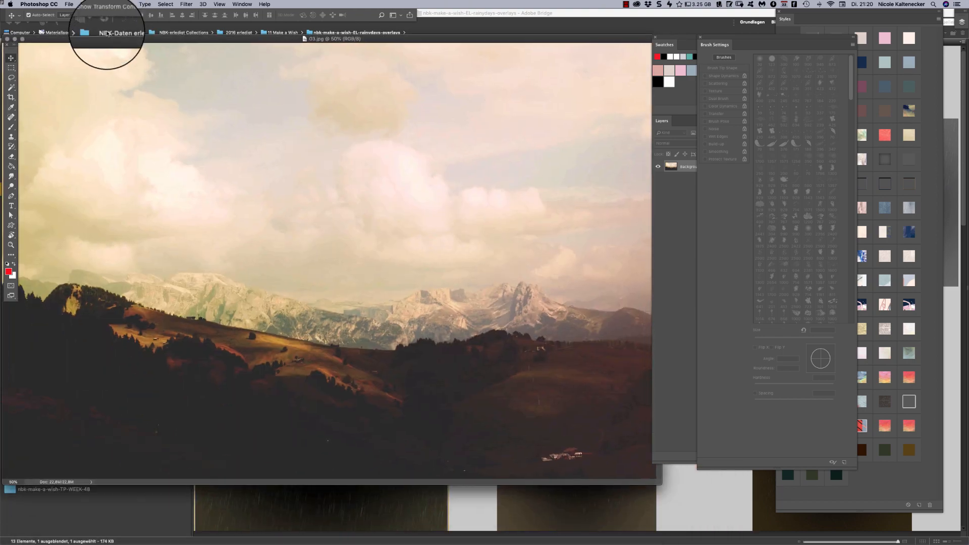
pyautogui.moveTo(107, 33); pyautogui.dragTo(109, 29)
# Step: Switch to Adobe Bridge and reopen nbk-make-a-wish-rainydays-overlays2.jpg in Photoshop
pyautogui.click(280, 491)
pyautogui.doubleClick(403, 404)
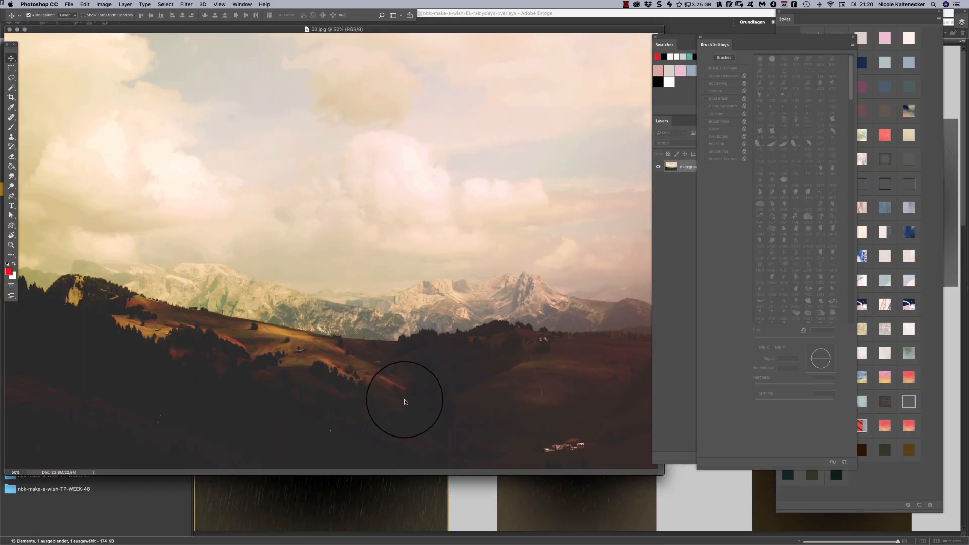
pyautogui.click(85, 4)
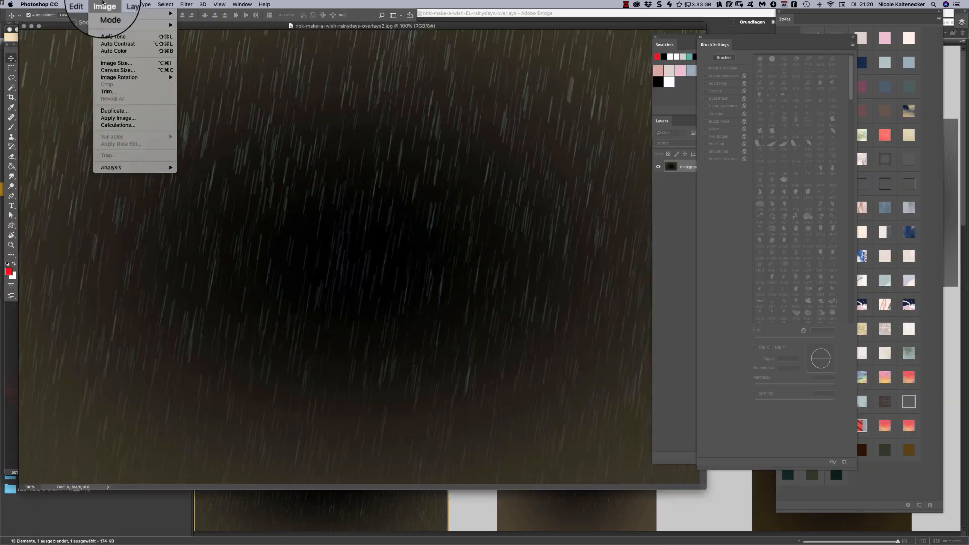
pyautogui.moveTo(68, 3)
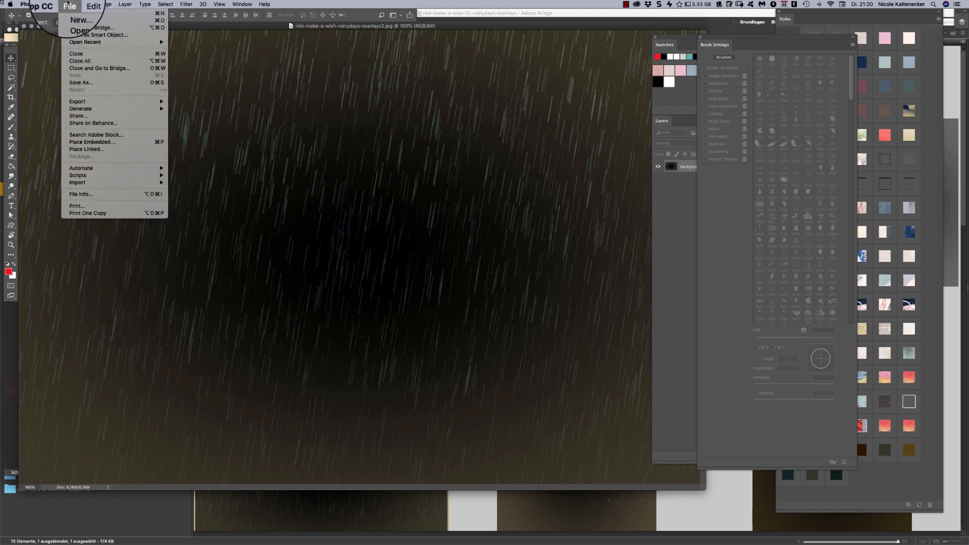
pyautogui.moveTo(107, 3)
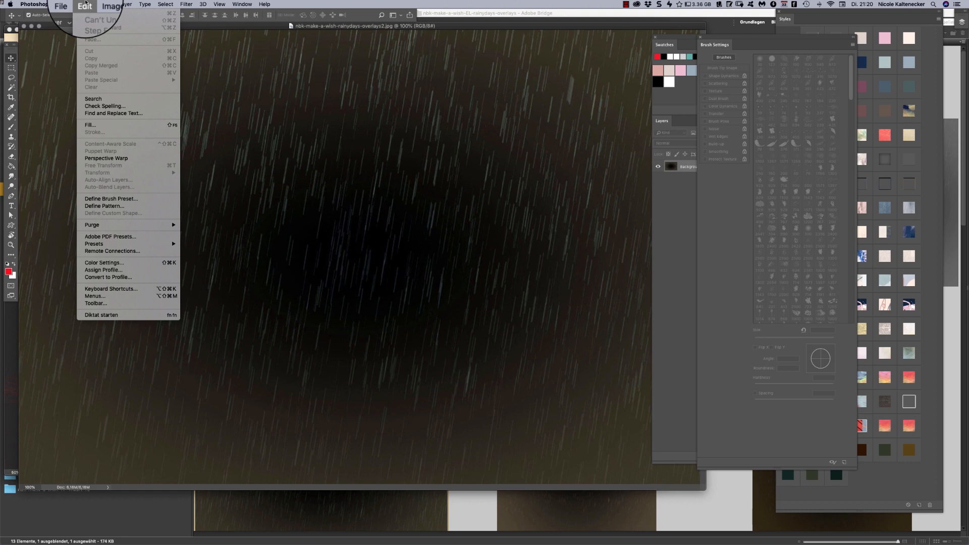
pyautogui.click(85, 5)
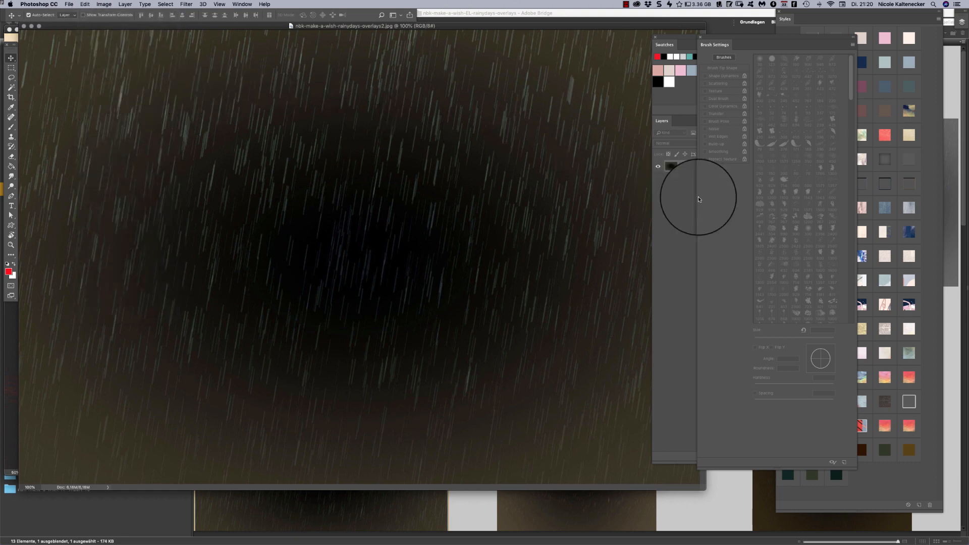
# Step: Move the rain overlay window aside and copy the overlay onto 03.jpg as a new layer over the sky
pyautogui.click(714, 165)
pyautogui.moveTo(256, 25); pyautogui.dragTo(576, 81)
pyautogui.moveTo(218, 153); pyautogui.dragTo(267, 200)
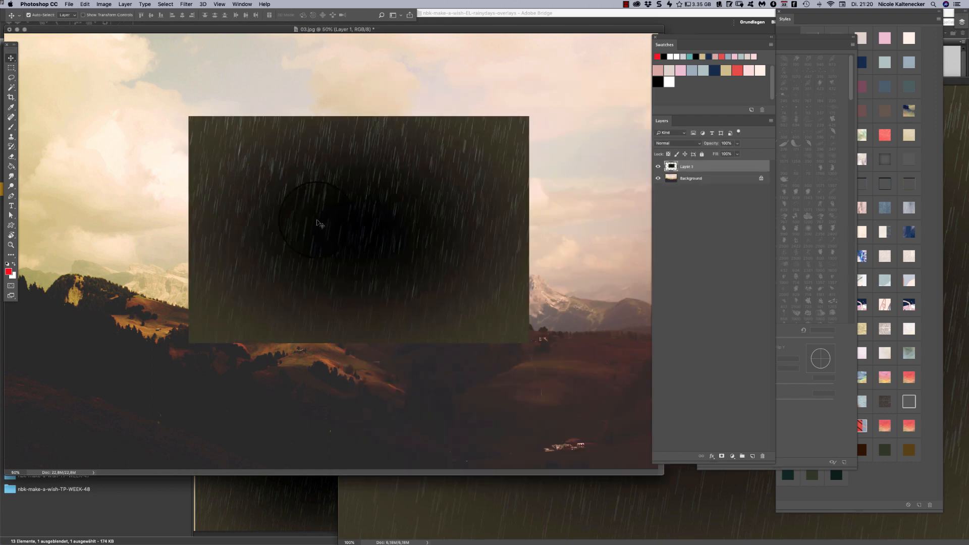
pyautogui.moveTo(320, 223); pyautogui.dragTo(174, 165)
# Step: Align the rain layer with the photo's upper-left corner and scale it to cover the whole photo
pyautogui.press('super+minus')
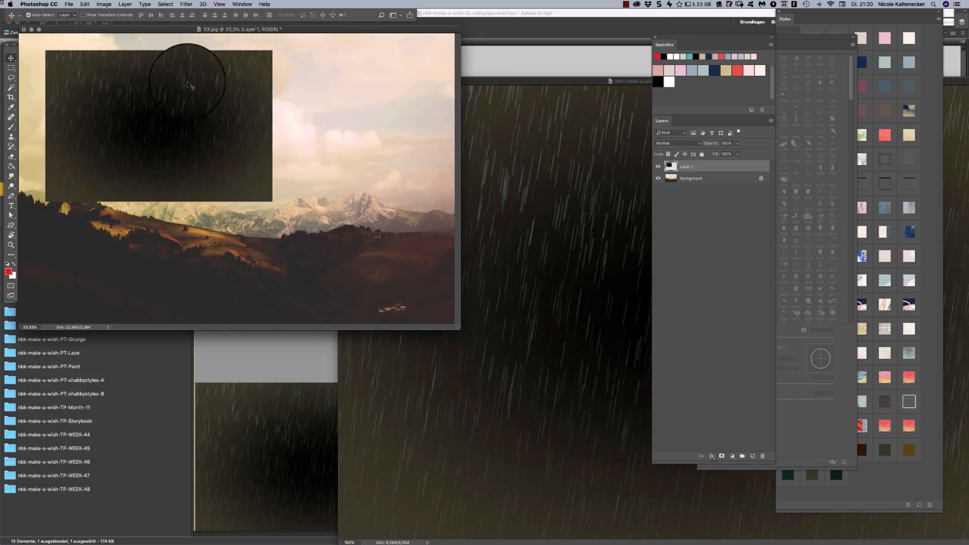
pyautogui.moveTo(460, 330); pyautogui.dragTo(696, 505)
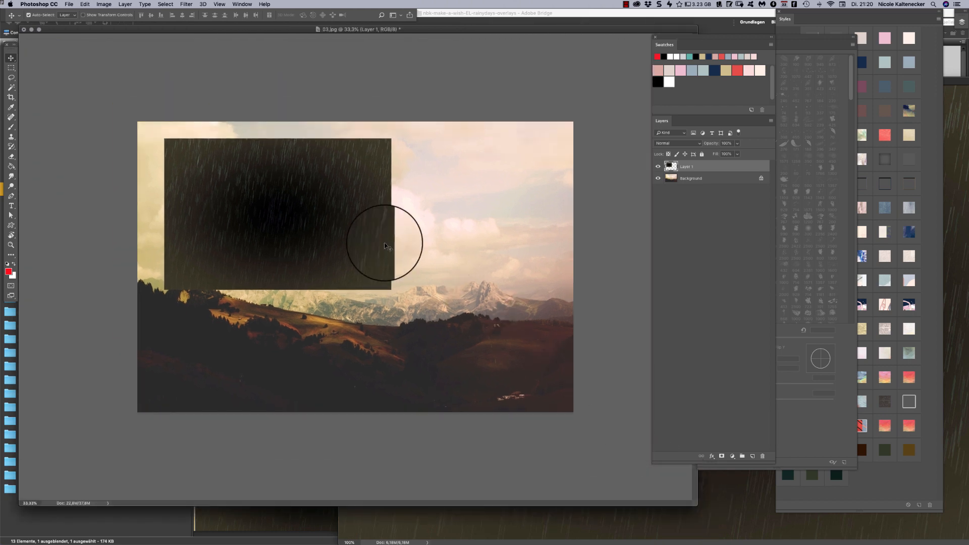
pyautogui.moveTo(246, 194); pyautogui.dragTo(220, 169)
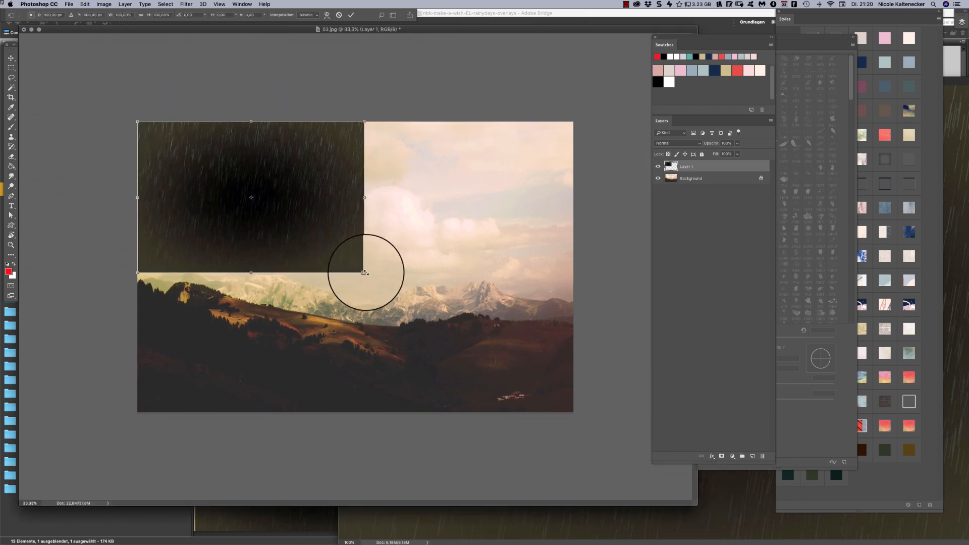
pyautogui.moveTo(365, 272); pyautogui.dragTo(574, 413)
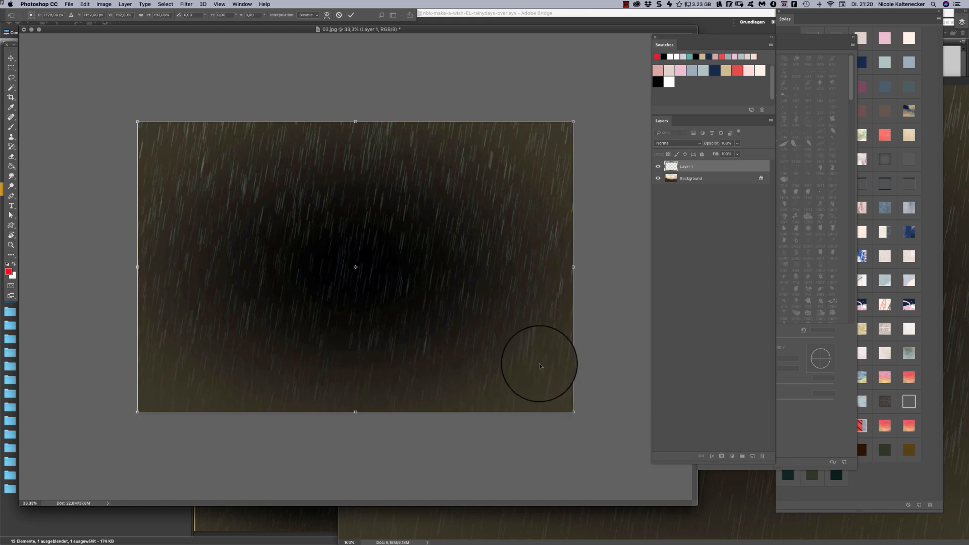
pyautogui.press('Return')
# Step: Try the Overlay blend mode on the rain layer and examine the rain up close
pyautogui.click(678, 144)
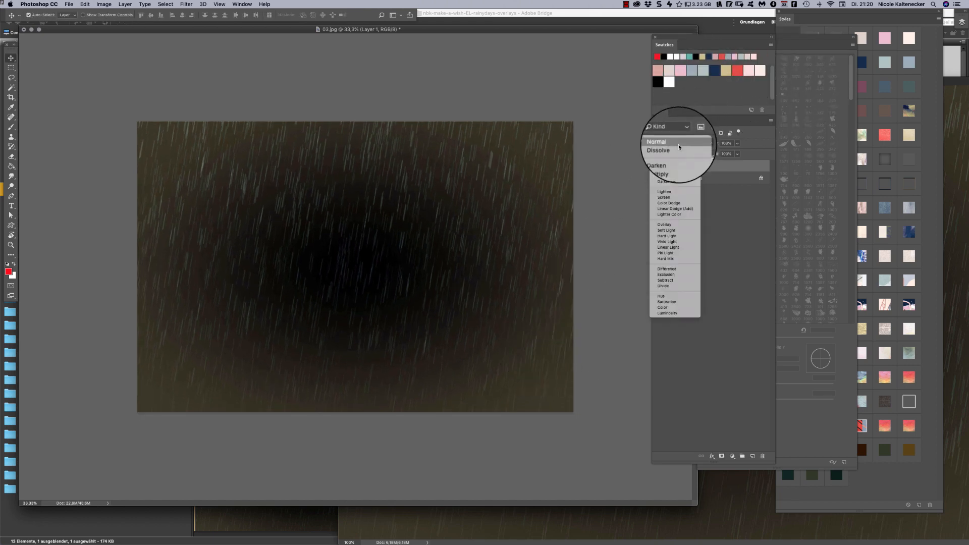
pyautogui.click(693, 225)
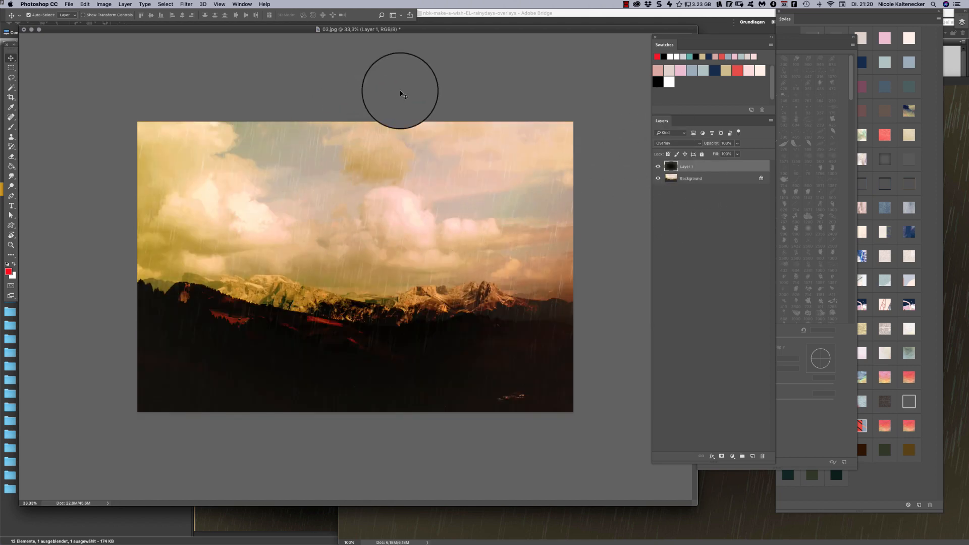
pyautogui.press('super+plus')
pyautogui.press('super+plus')
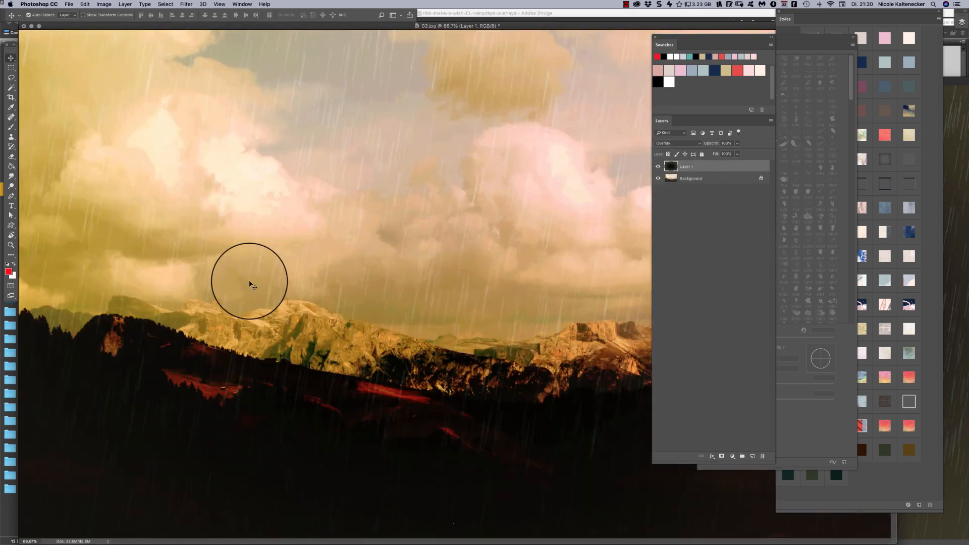
# Step: Set the rain layer's blend mode to Lighten
pyautogui.click(674, 143)
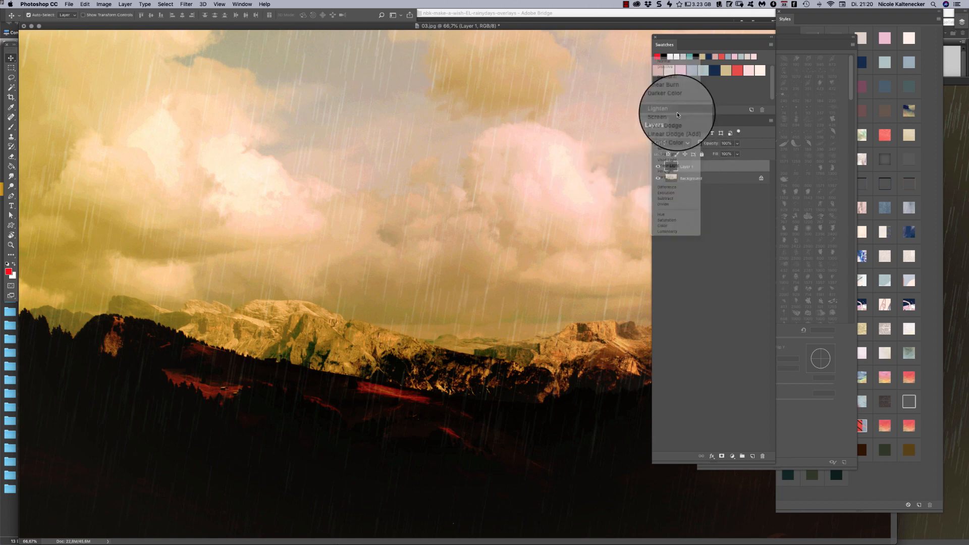
pyautogui.click(677, 111)
pyautogui.click(673, 143)
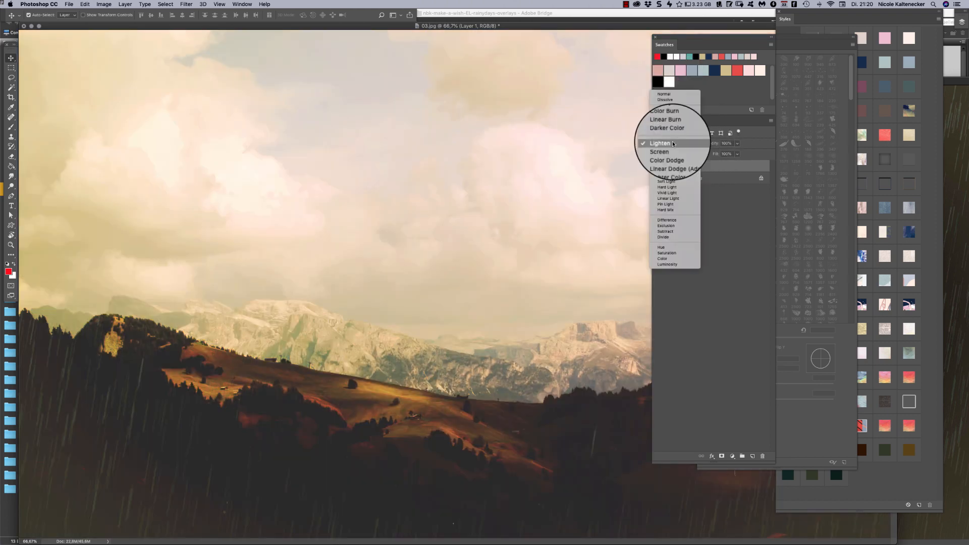
pyautogui.click(685, 8)
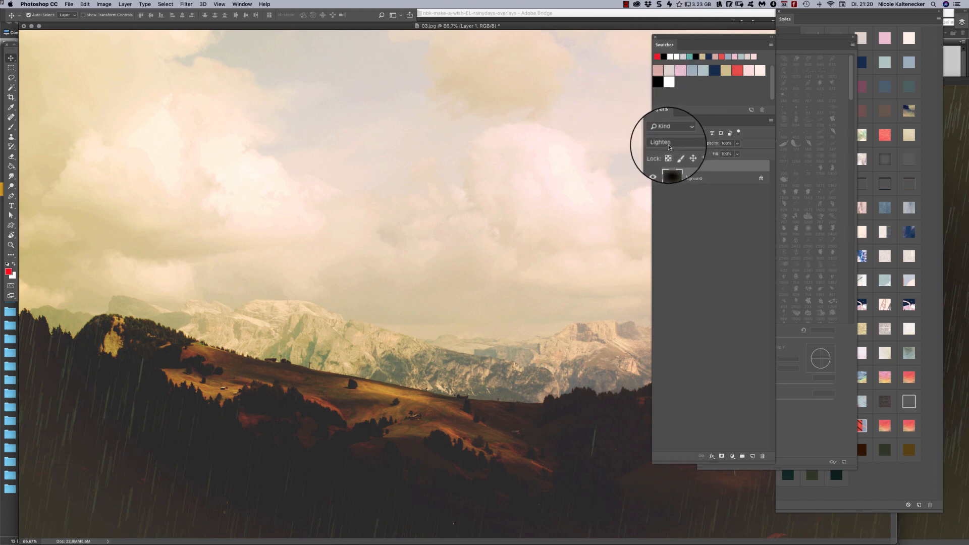
pyautogui.click(672, 144)
pyautogui.click(672, 144)
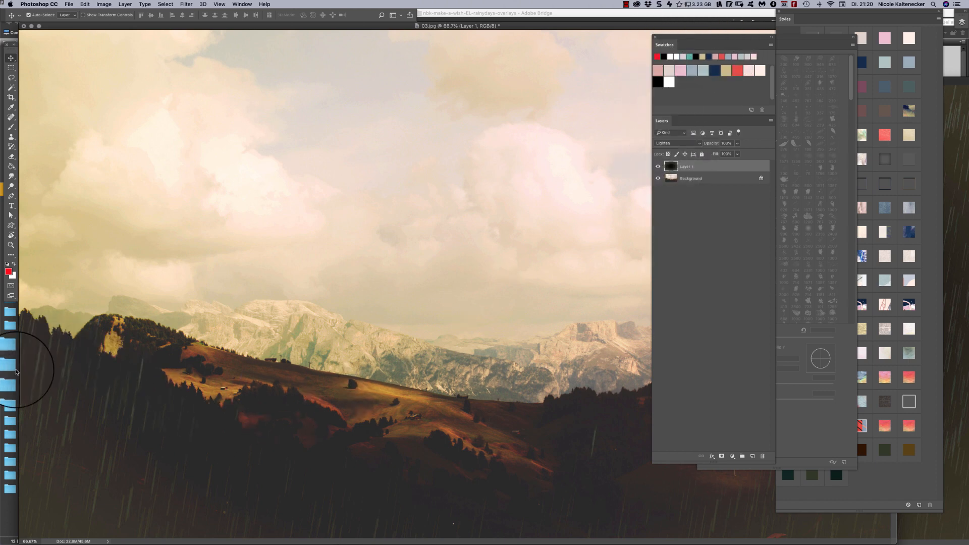
# Step: Undo a trial shift of the rain layer and try the Multiply, Color Burn and Linear Burn blend modes on it
pyautogui.moveTo(152, 515); pyautogui.dragTo(166, 500)
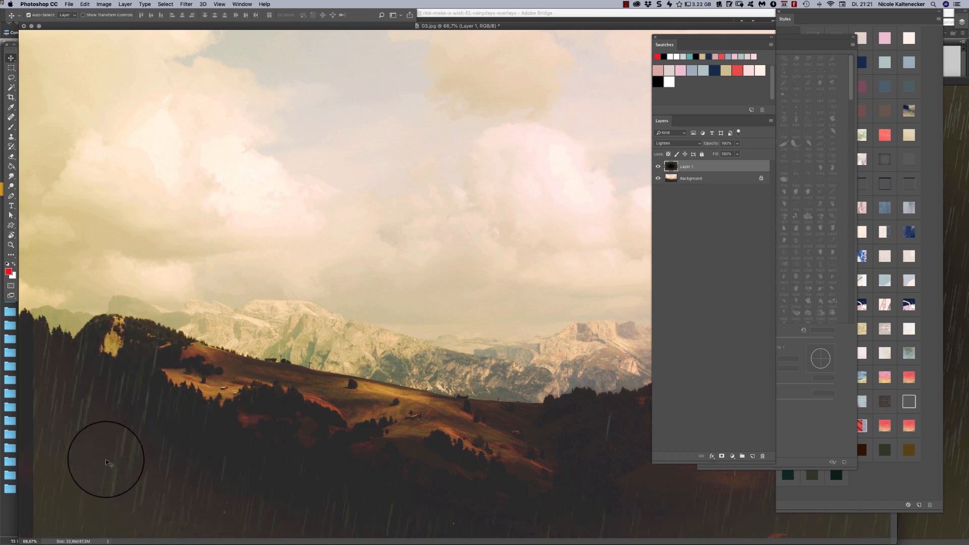
pyautogui.press('super+z')
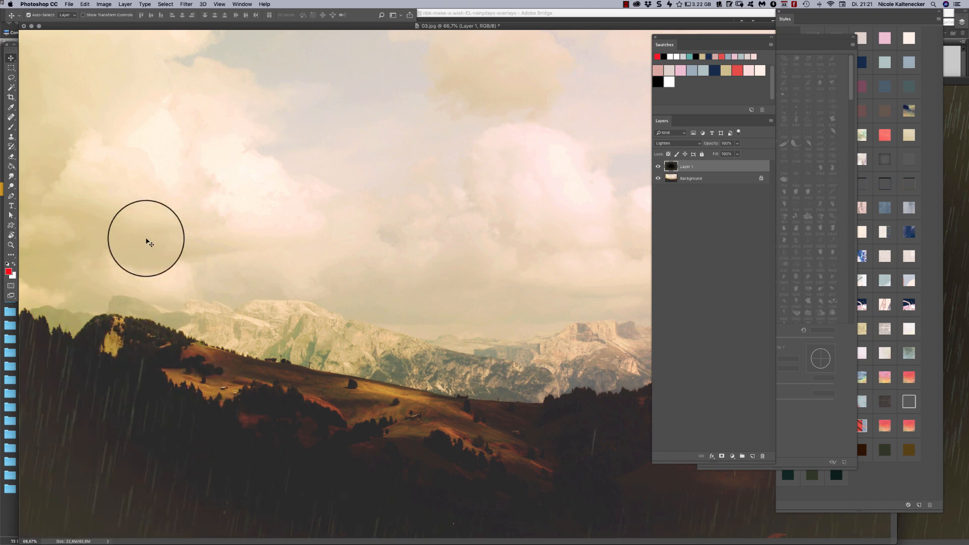
pyautogui.click(667, 147)
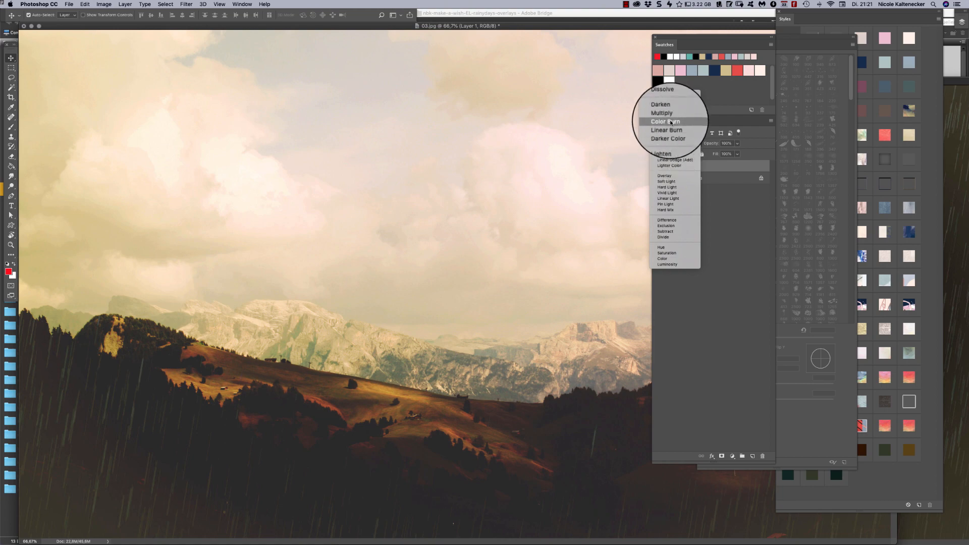
pyautogui.click(677, 126)
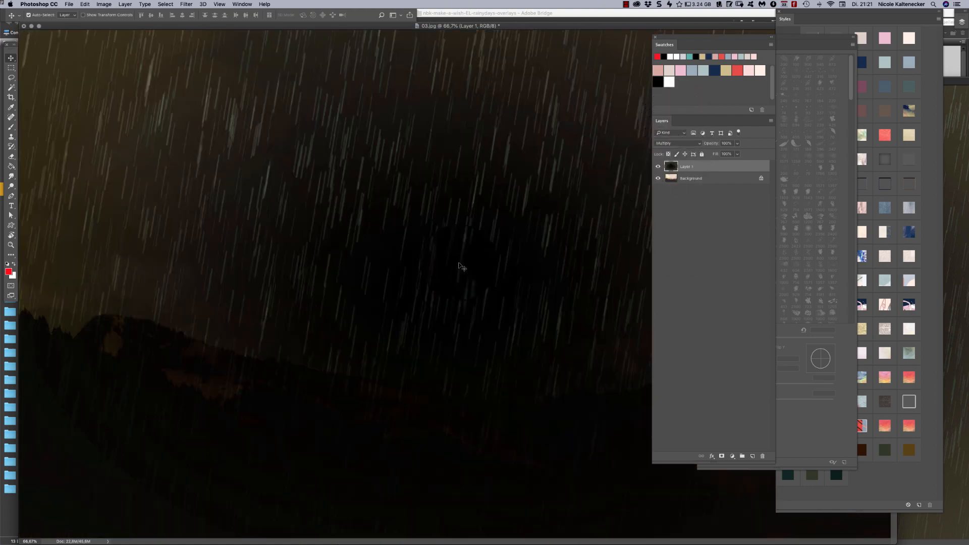
pyautogui.click(677, 144)
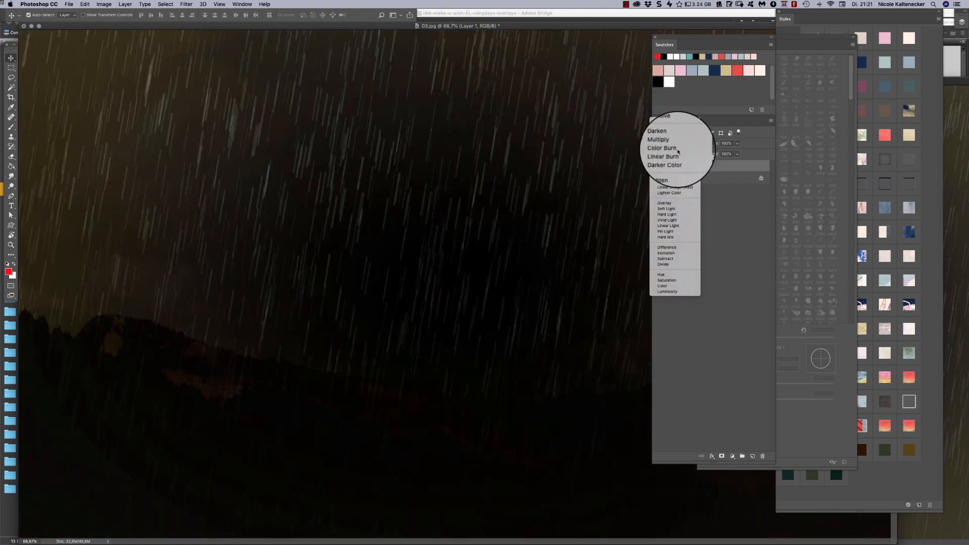
pyautogui.click(677, 147)
pyautogui.click(675, 146)
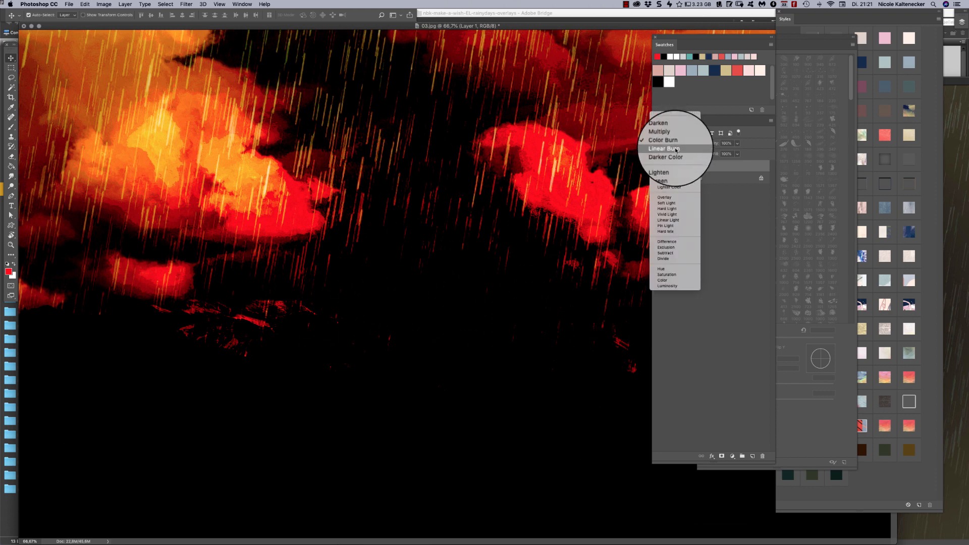
pyautogui.click(676, 149)
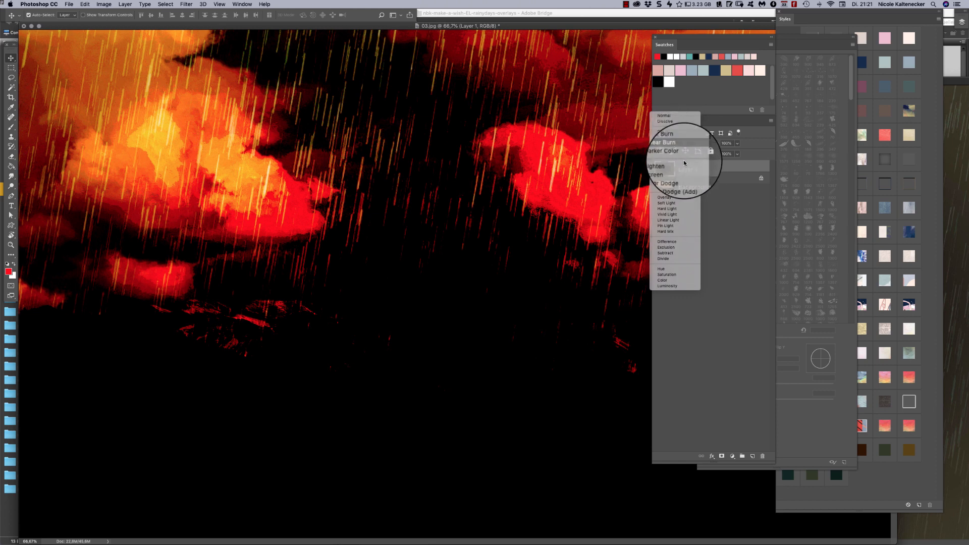
# Step: Set the rain layer's blend mode to Screen and show the whole photo at 33.3% in an enlarged document window
pyautogui.click(681, 143)
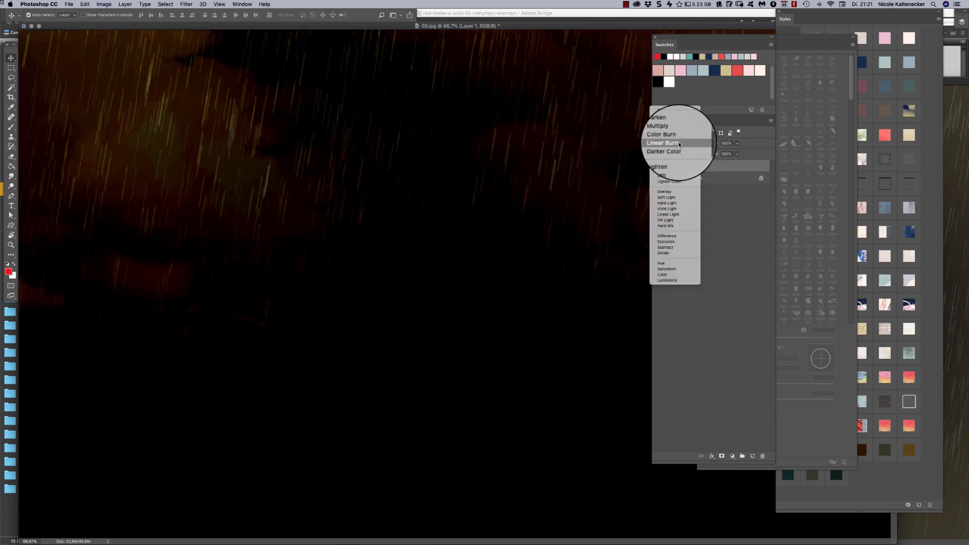
pyautogui.click(681, 163)
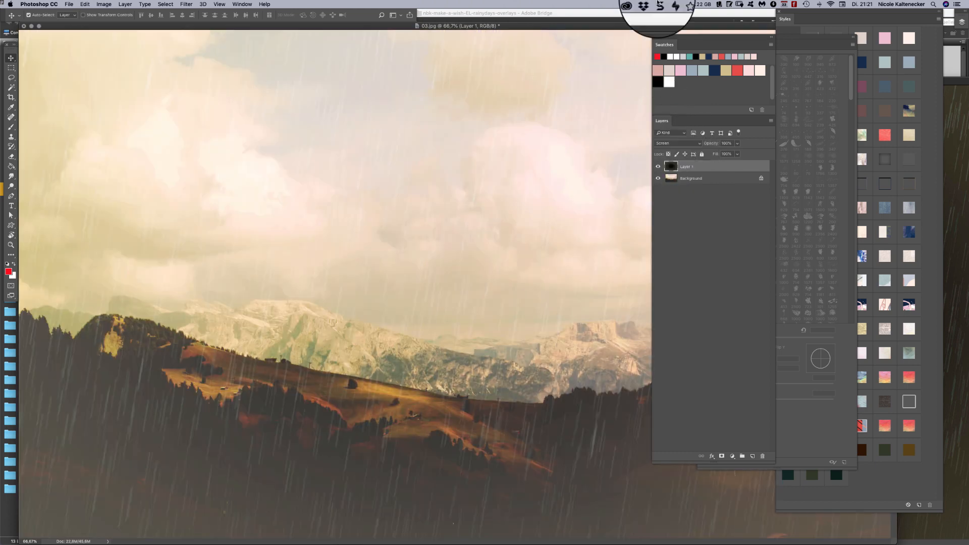
pyautogui.press('super+minus')
pyautogui.press('super+minus')
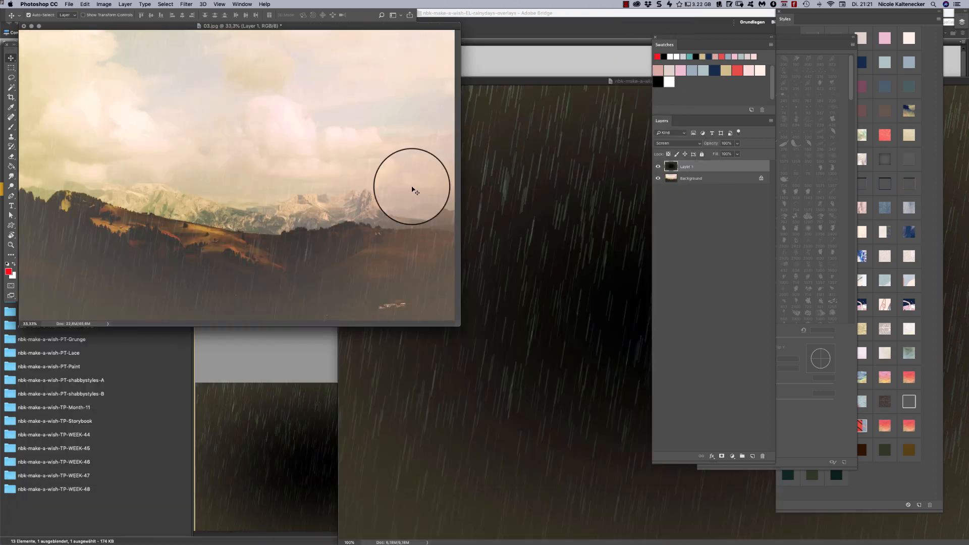
pyautogui.moveTo(459, 323); pyautogui.dragTo(599, 454)
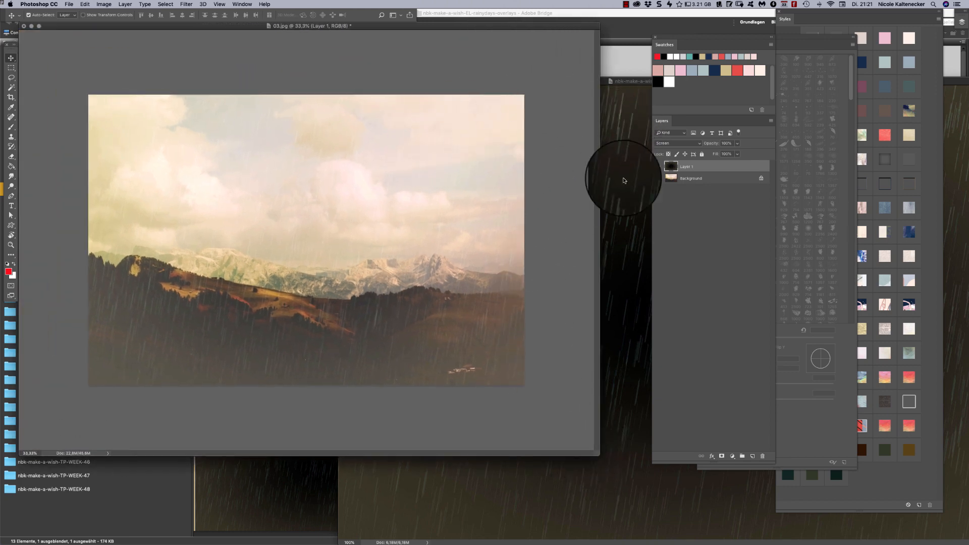
# Step: Set the rain layer's blend mode to Linear Dodge (Add)
pyautogui.click(675, 144)
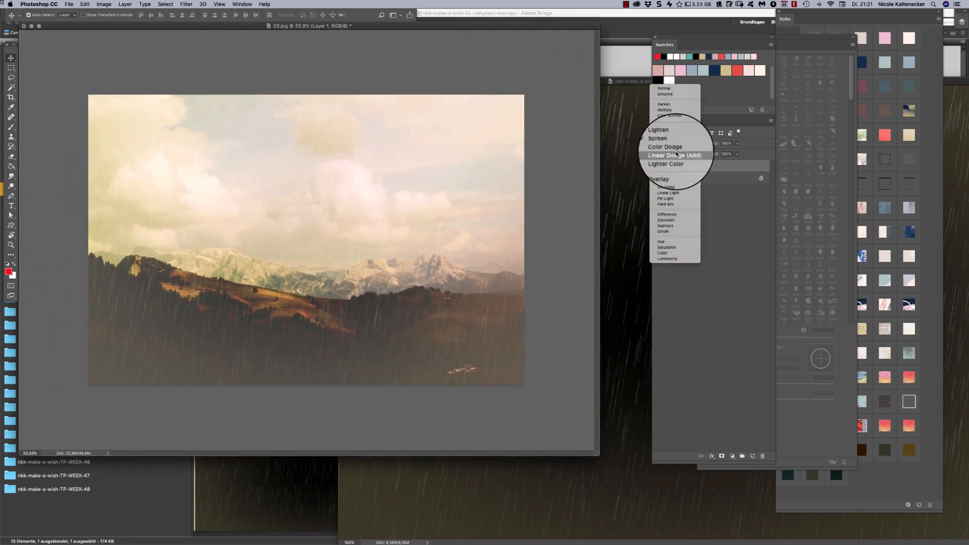
pyautogui.click(675, 162)
pyautogui.click(675, 144)
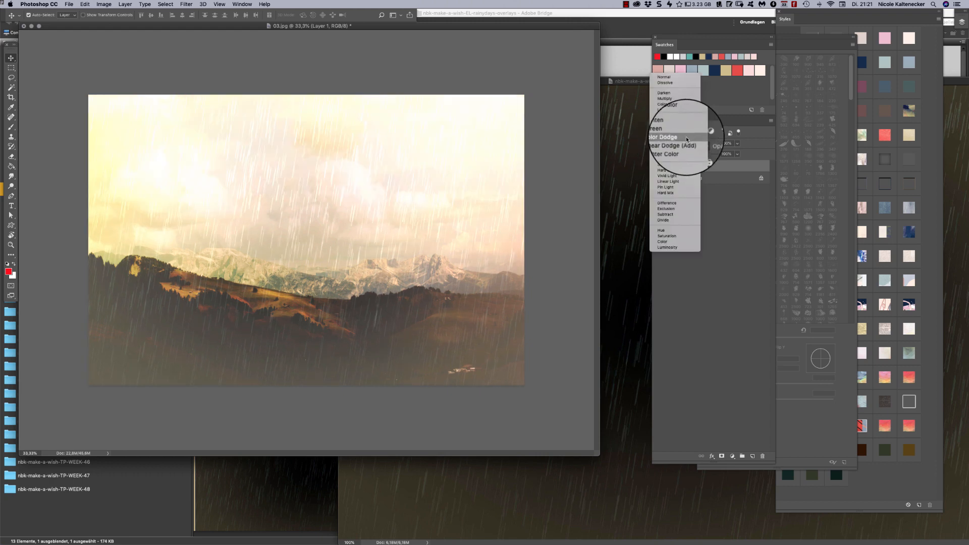
pyautogui.click(743, 126)
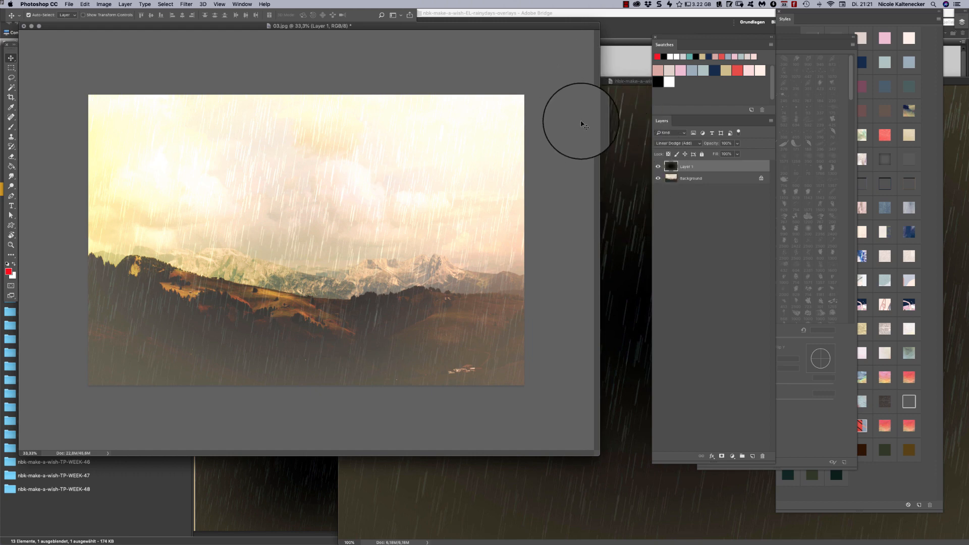
# Step: Close 03.jpg without saving, close the rain overlay image and switch back to Bridge
pyautogui.press('super+w')
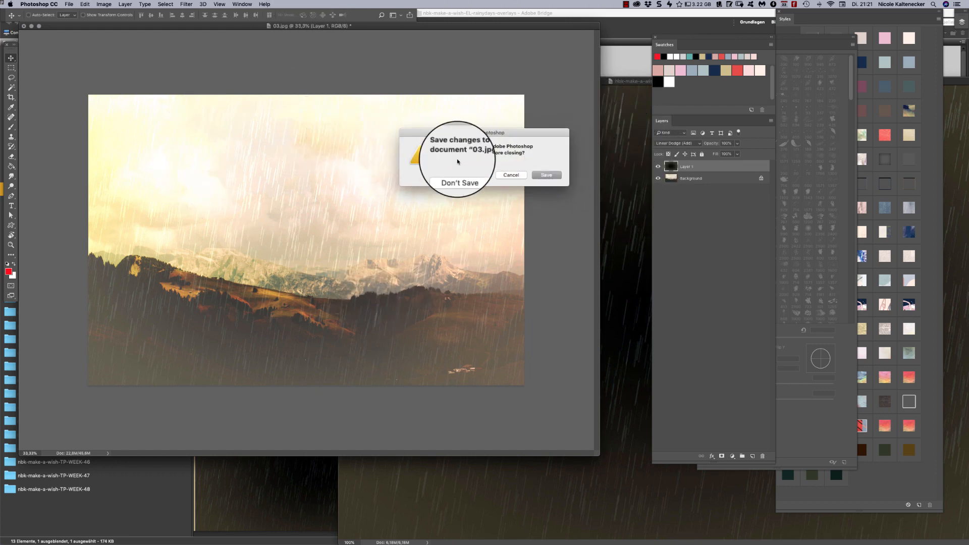
pyautogui.click(466, 177)
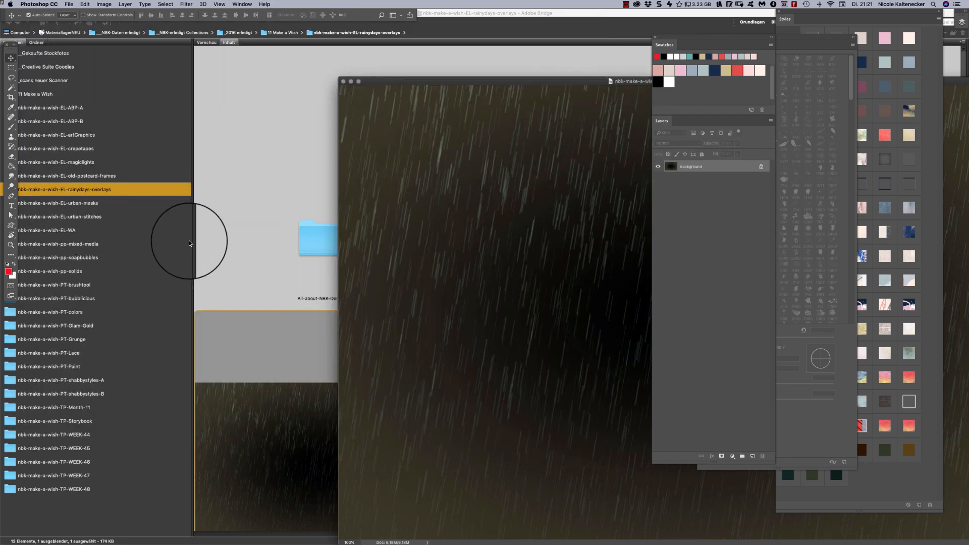
pyautogui.click(343, 81)
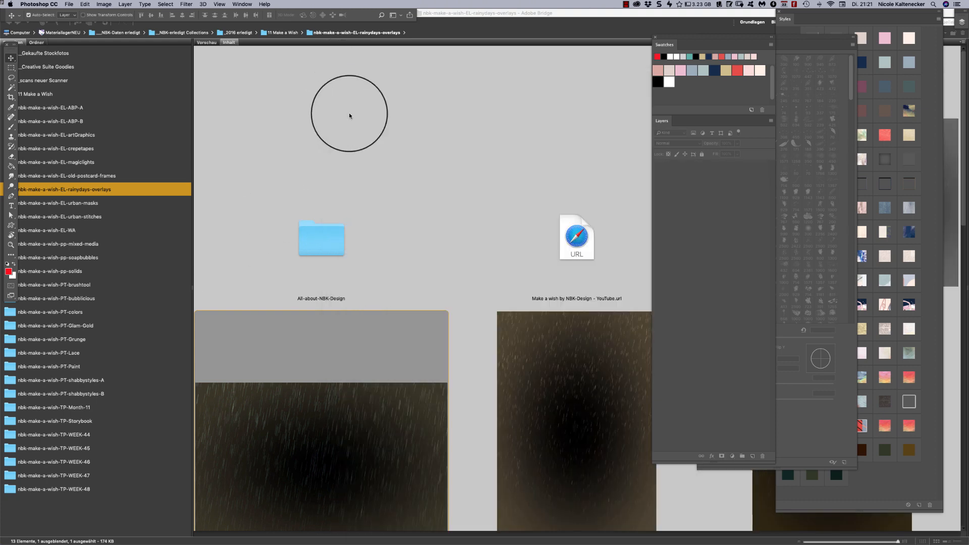
pyautogui.click(350, 115)
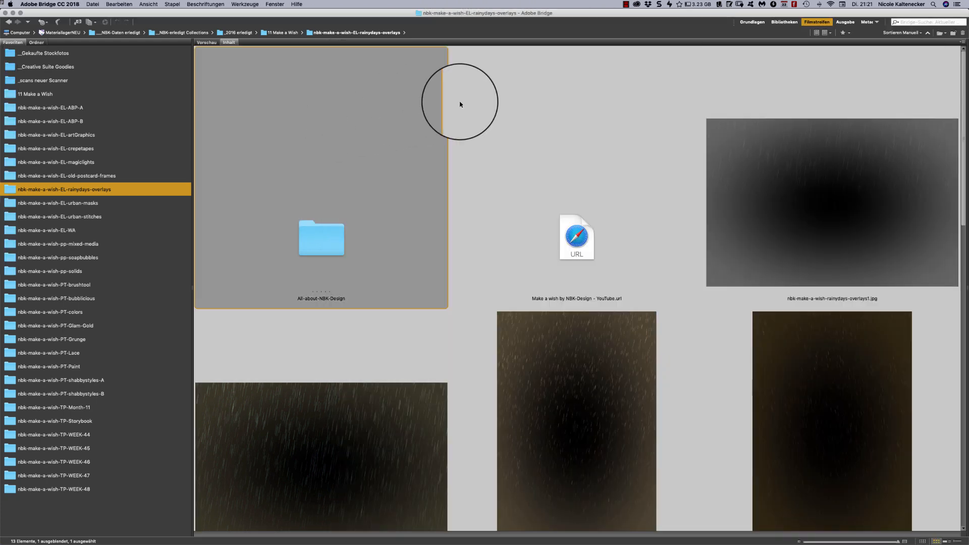
# Step: Look through the remaining rain overlays and the Rainy Days preview sheet in the rainydays-overlays folder
pyautogui.scroll(-5, 963, 235)
pyautogui.click(959, 230)
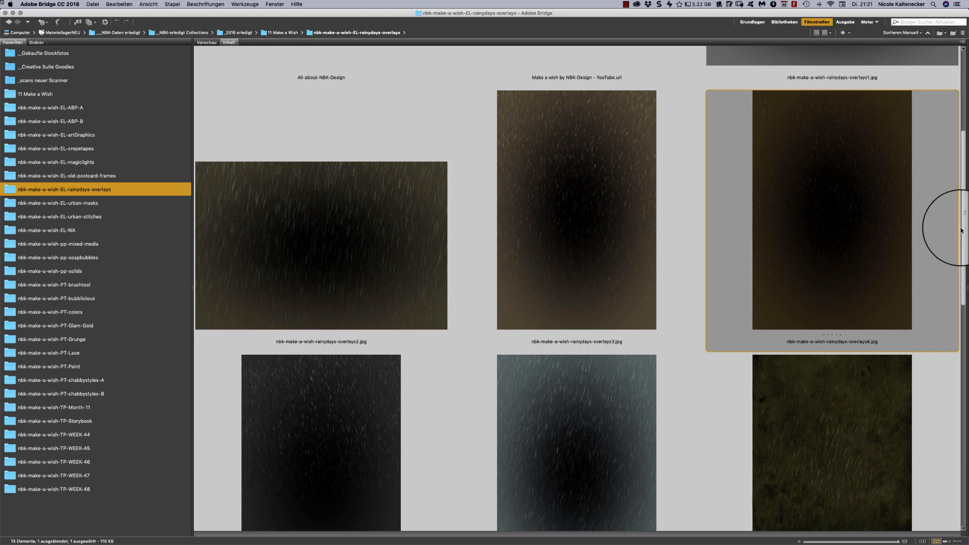
pyautogui.moveTo(963, 236); pyautogui.dragTo(858, 476)
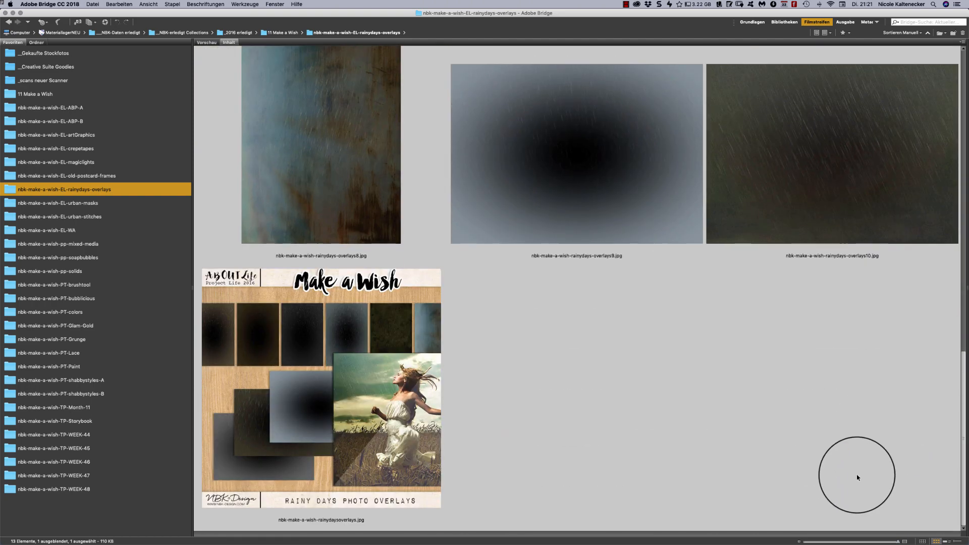
pyautogui.scroll(5, 848, 456)
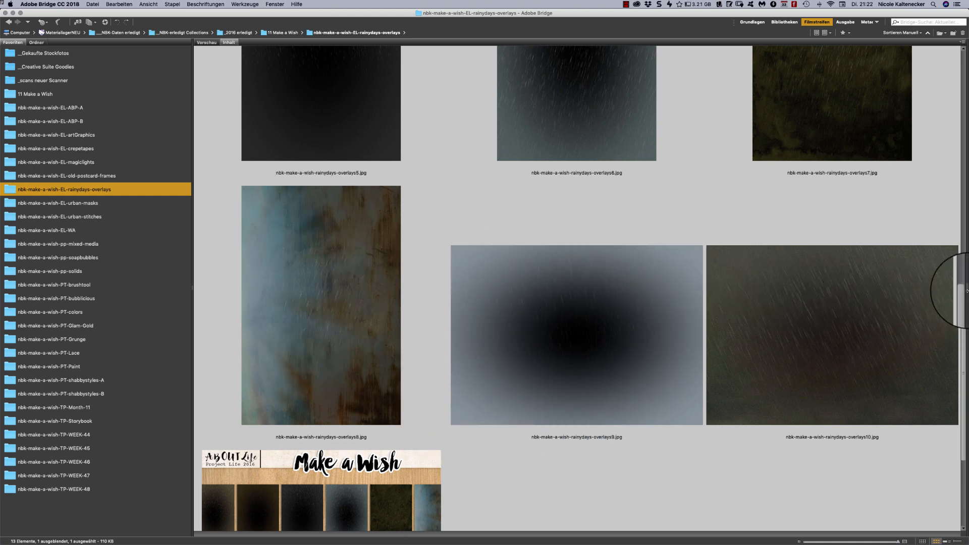
pyautogui.moveTo(965, 291); pyautogui.dragTo(959, 213)
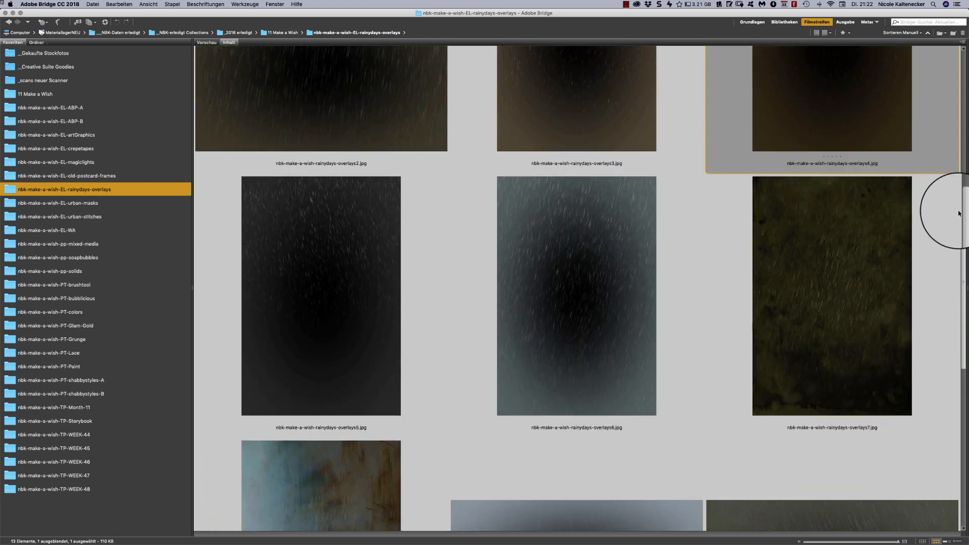
# Step: View nbk-make-a-wish-rainydays-overlays7.jpg in Photoshop, close it and return to Bridge
pyautogui.click(814, 278)
pyautogui.doubleClick(829, 268)
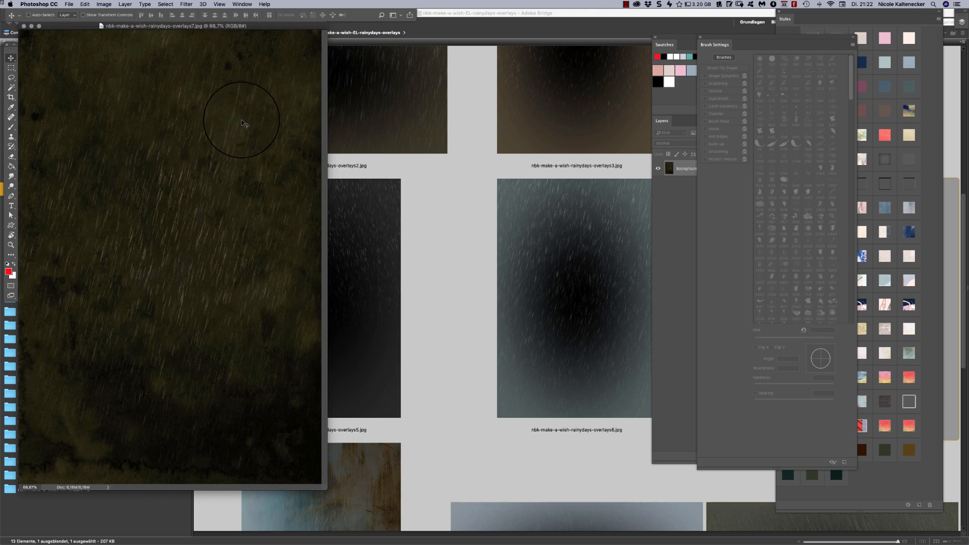
pyautogui.press('super+w')
pyautogui.click(455, 296)
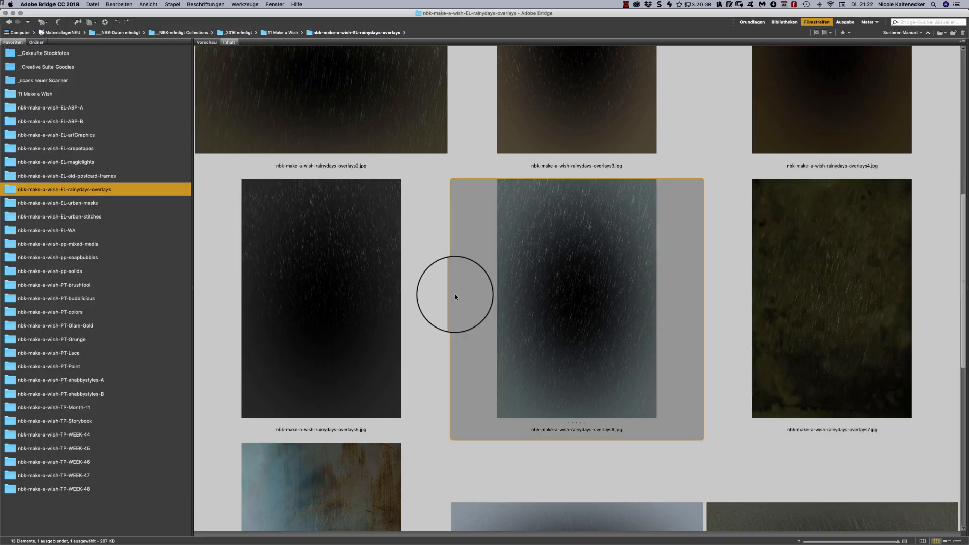
# Step: Compare the rain overlay thumbnails once more, from nbk-make-a-wish-rainydays-overlays1.jpg to overlays7.jpg
pyautogui.moveTo(960, 254); pyautogui.dragTo(920, 132)
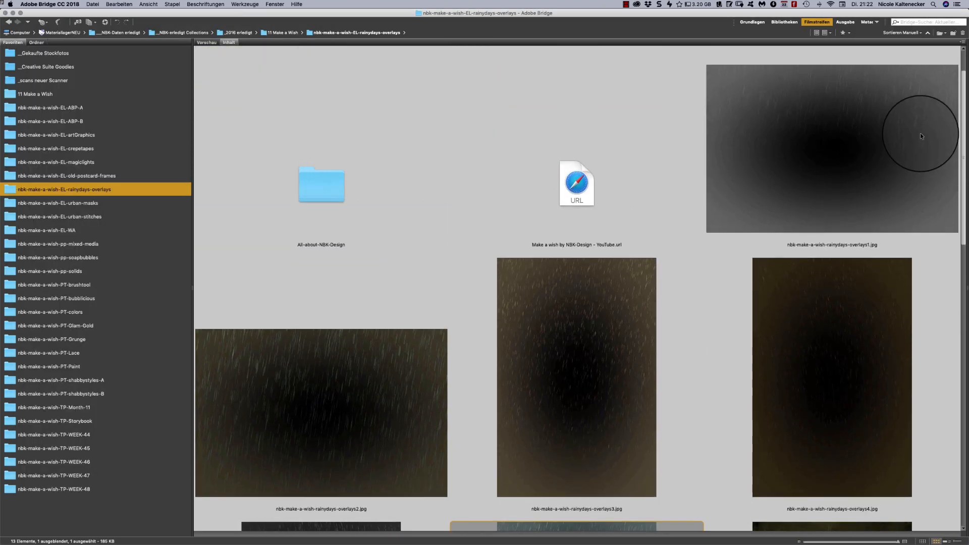
pyautogui.scroll(-6, 883, 248)
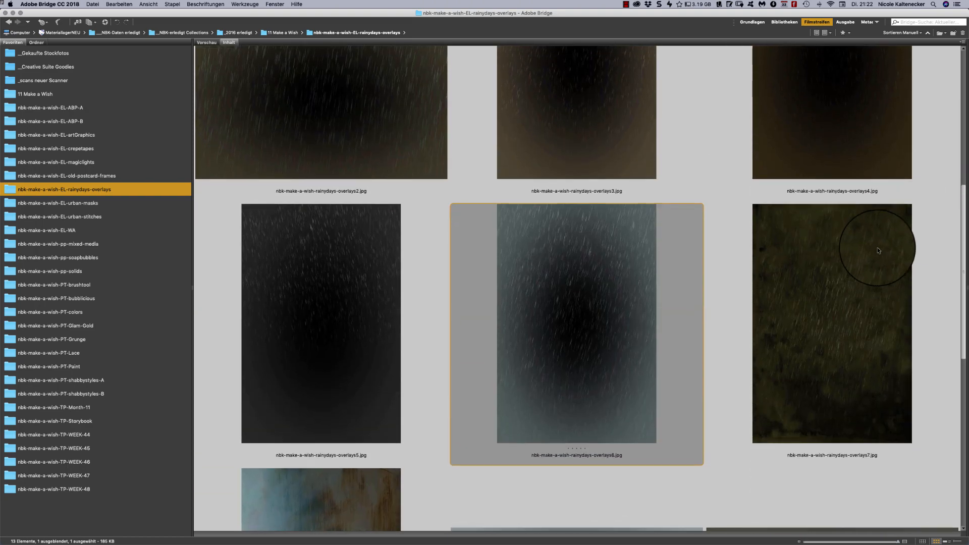
pyautogui.scroll(1, 877, 248)
pyautogui.scroll(-1, 878, 247)
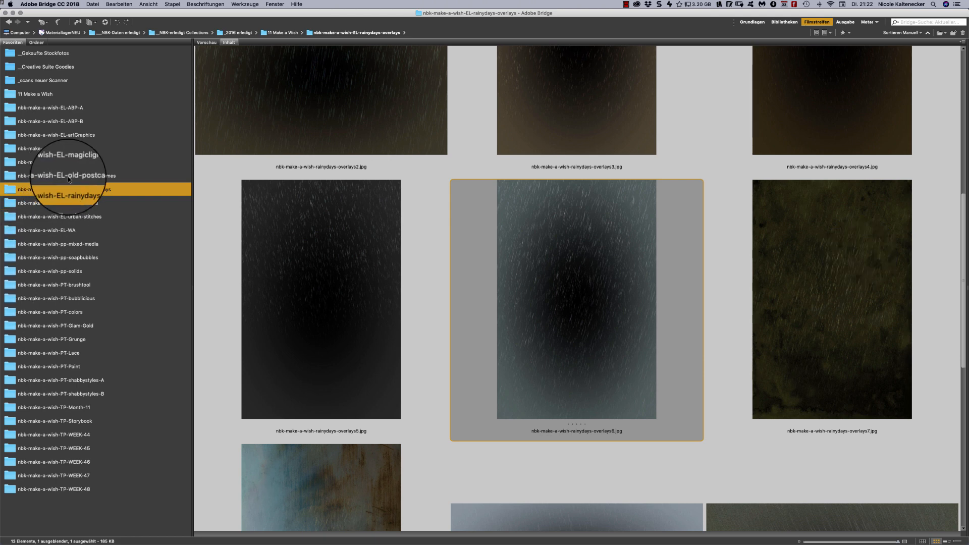
# Step: Open the nbk-make-a-wish-EL-urban-masks folder and examine its masks, brush file and preview sheet
pyautogui.click(85, 202)
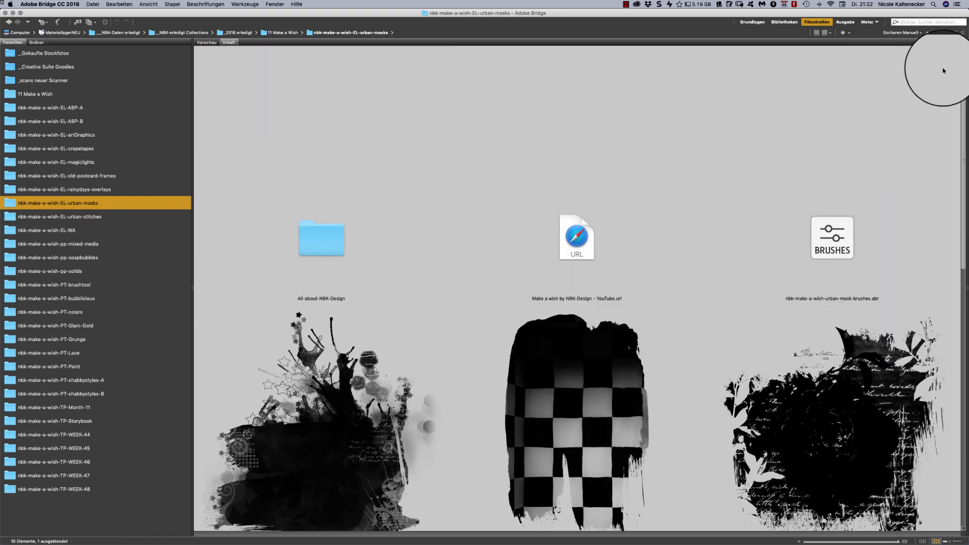
pyautogui.moveTo(965, 68); pyautogui.dragTo(890, 208)
pyautogui.scroll(-5, 887, 253)
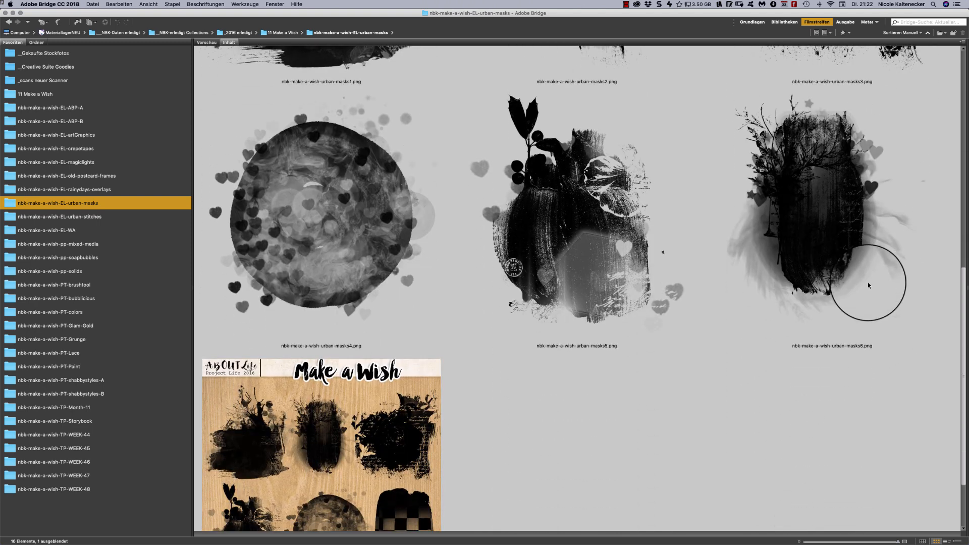
pyautogui.scroll(-3, 869, 313)
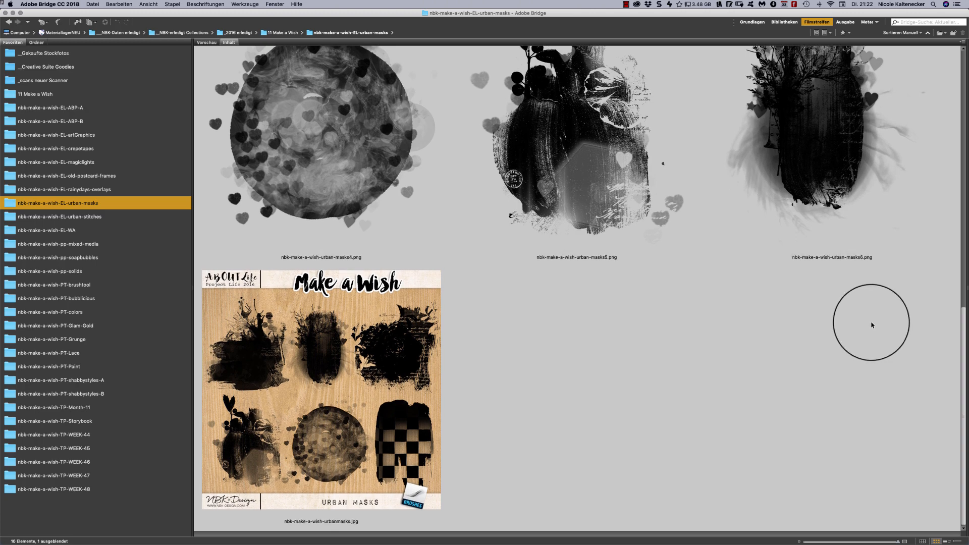
pyautogui.scroll(10, 872, 323)
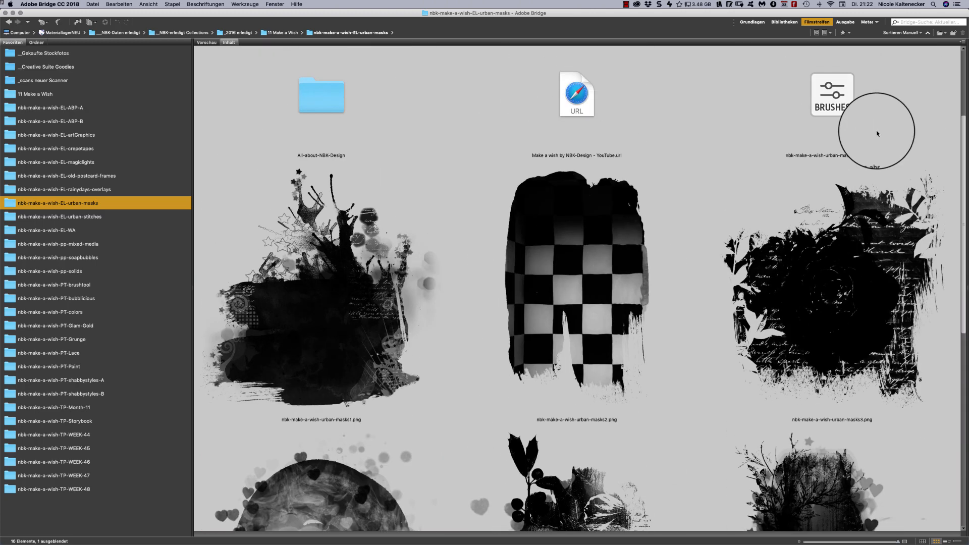
pyautogui.scroll(-5, 877, 133)
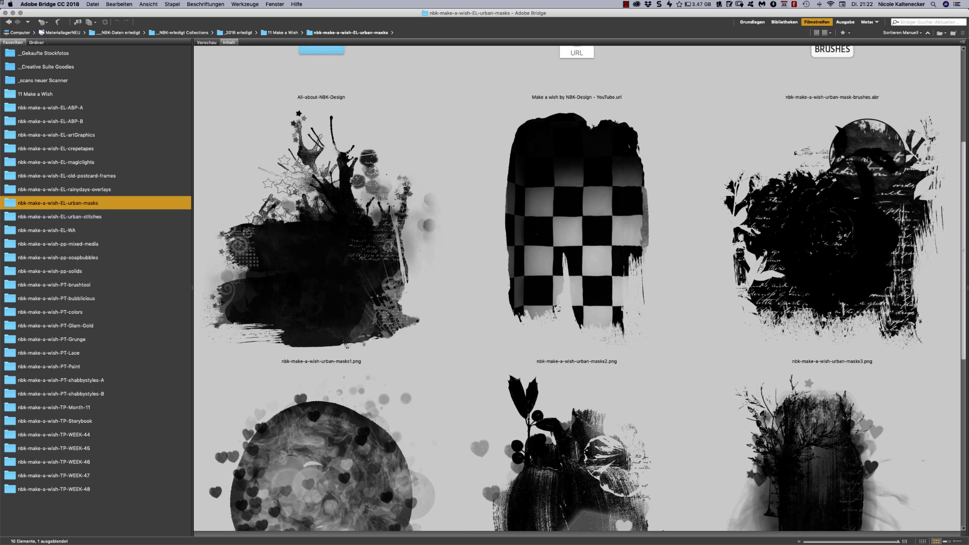
pyautogui.scroll(5, 833, 207)
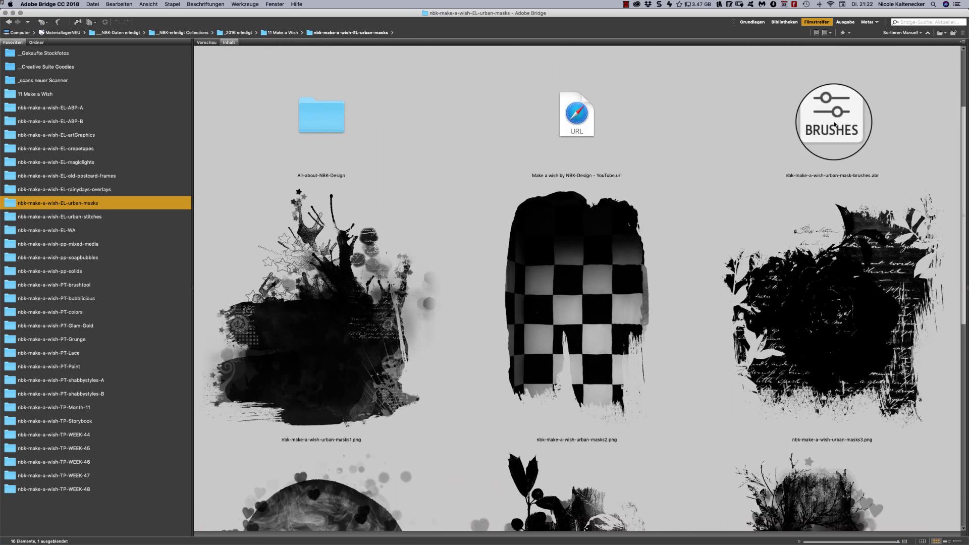
pyautogui.scroll(-3, 802, 180)
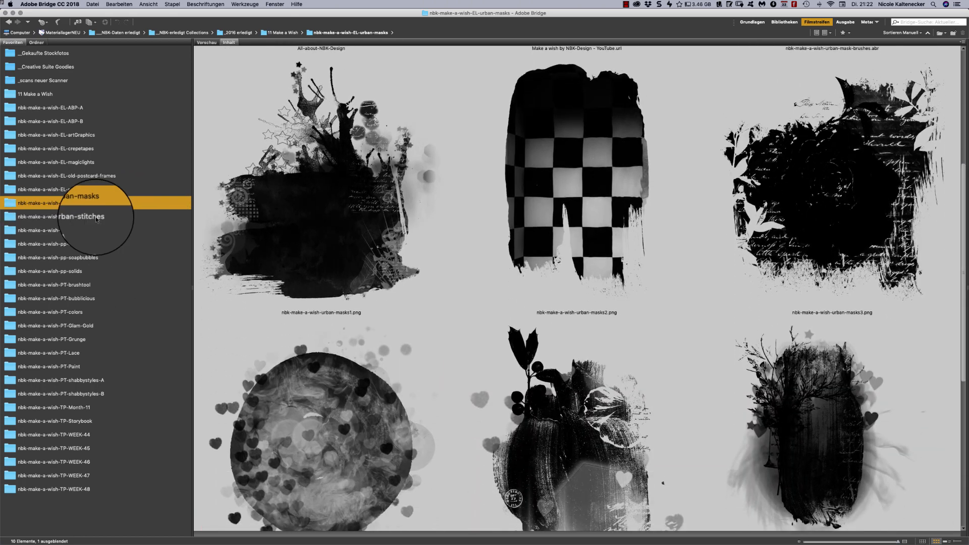
# Step: Open the nbk-make-a-wish-EL-urban-stitches folder and look through its brush file, stitch images and preview sheet
pyautogui.click(104, 217)
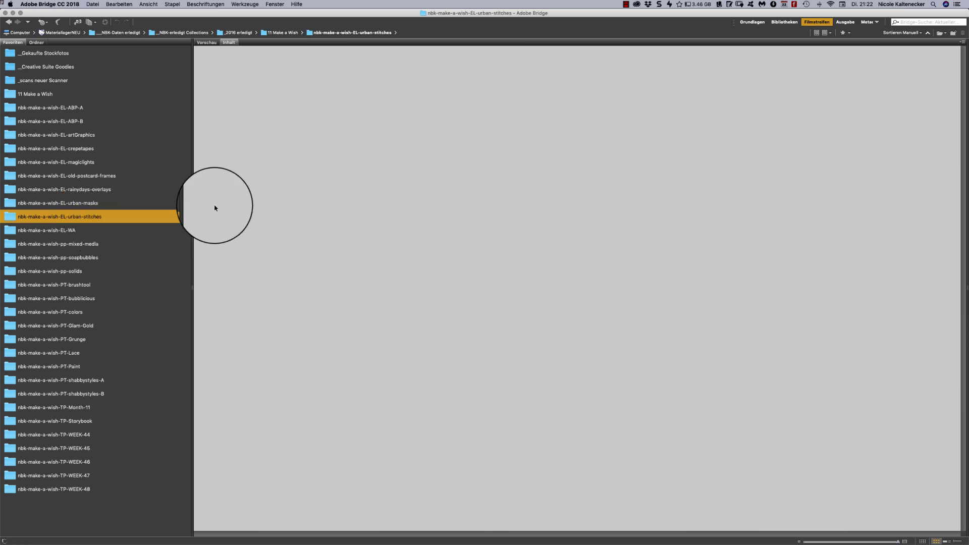
pyautogui.click(959, 75)
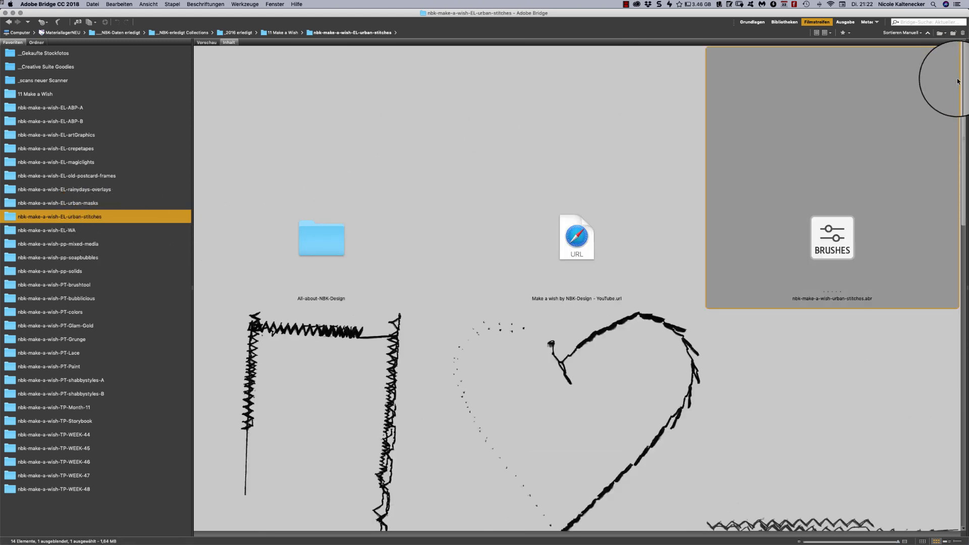
pyautogui.click(911, 328)
pyautogui.scroll(-10, 958, 127)
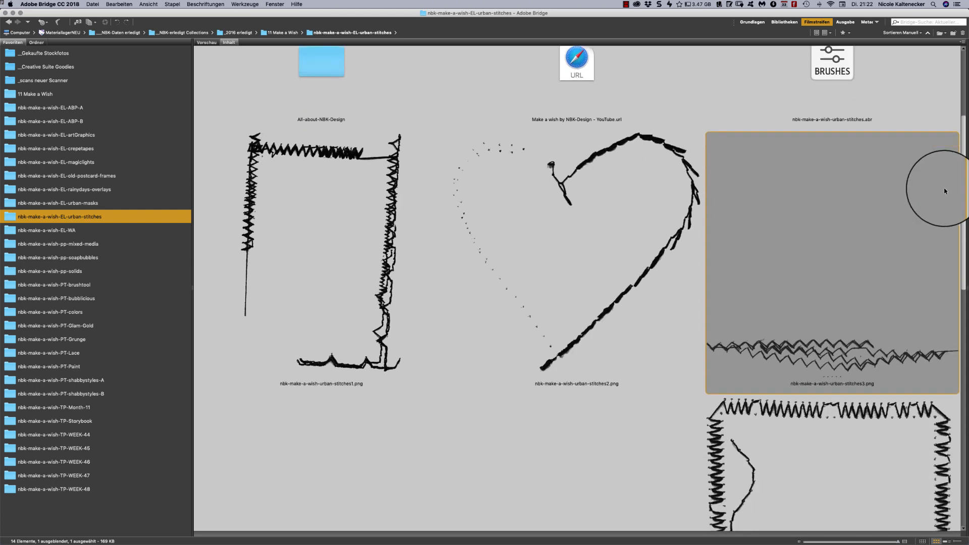
pyautogui.scroll(-6, 920, 269)
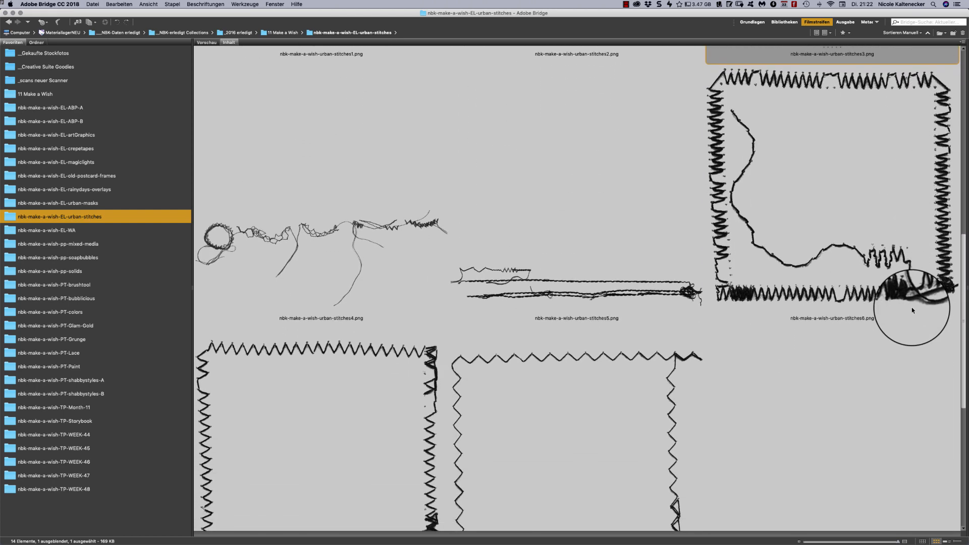
pyautogui.scroll(-5, 891, 358)
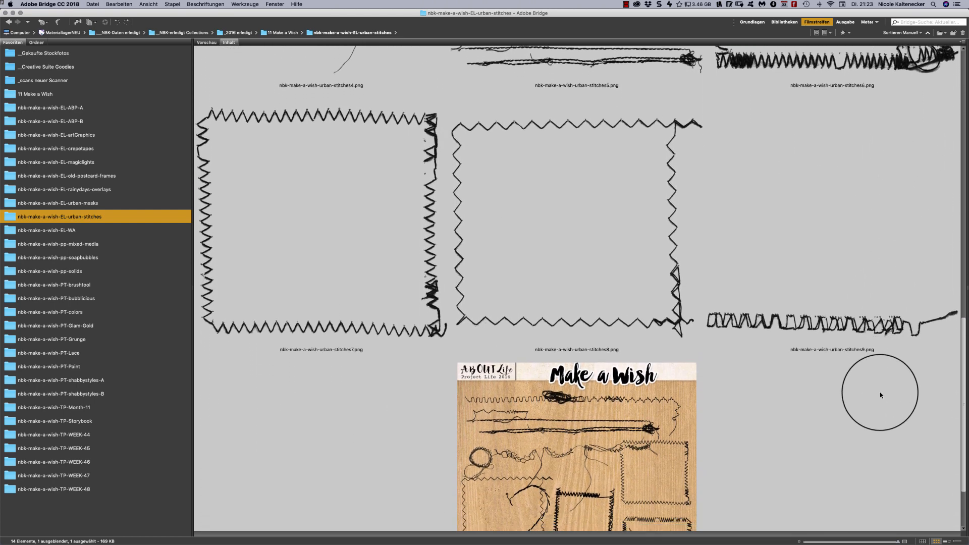
pyautogui.scroll(20, 866, 429)
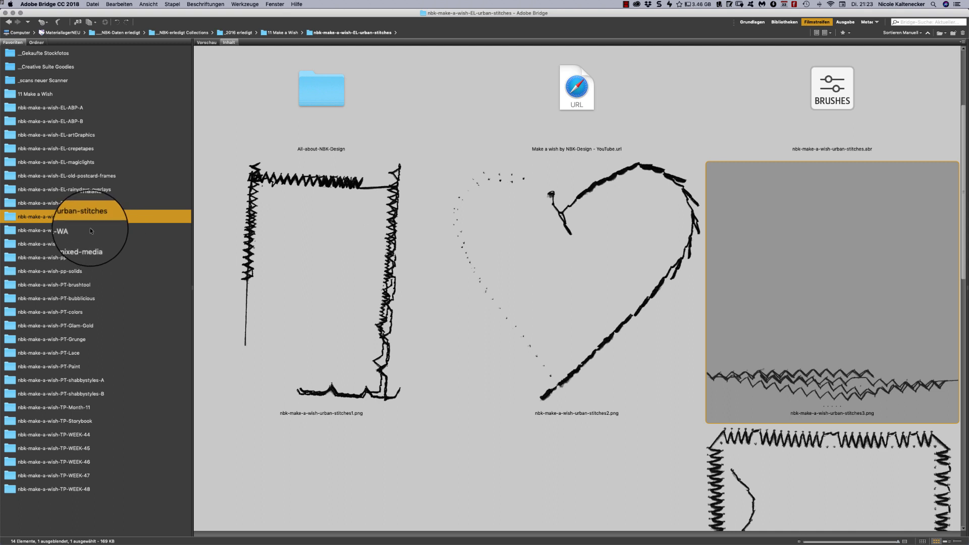
# Step: Open the nbk-make-a-wish-EL-WA folder and examine its word art images, label strips, preview sheet and dynamic brush file
pyautogui.click(105, 234)
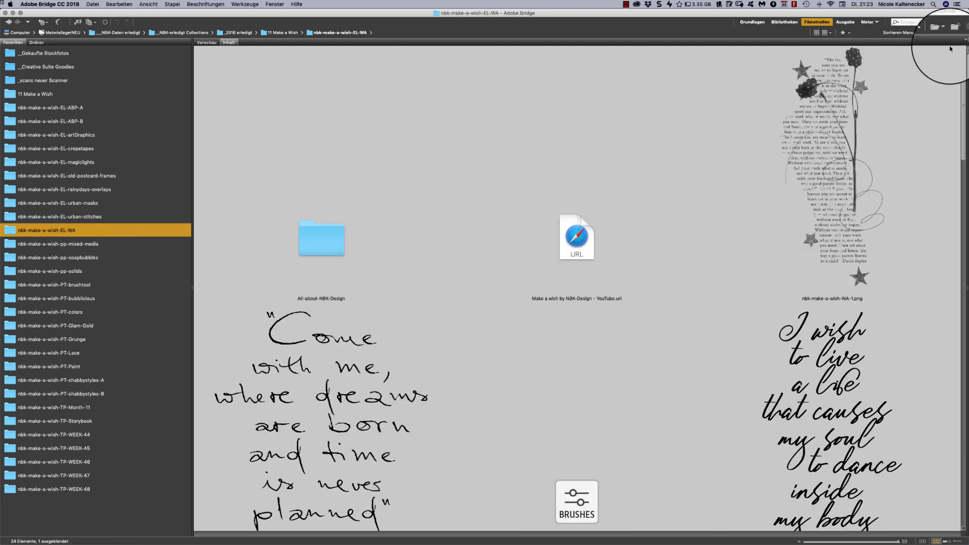
pyautogui.moveTo(964, 57); pyautogui.dragTo(853, 256)
pyautogui.scroll(-10, 854, 256)
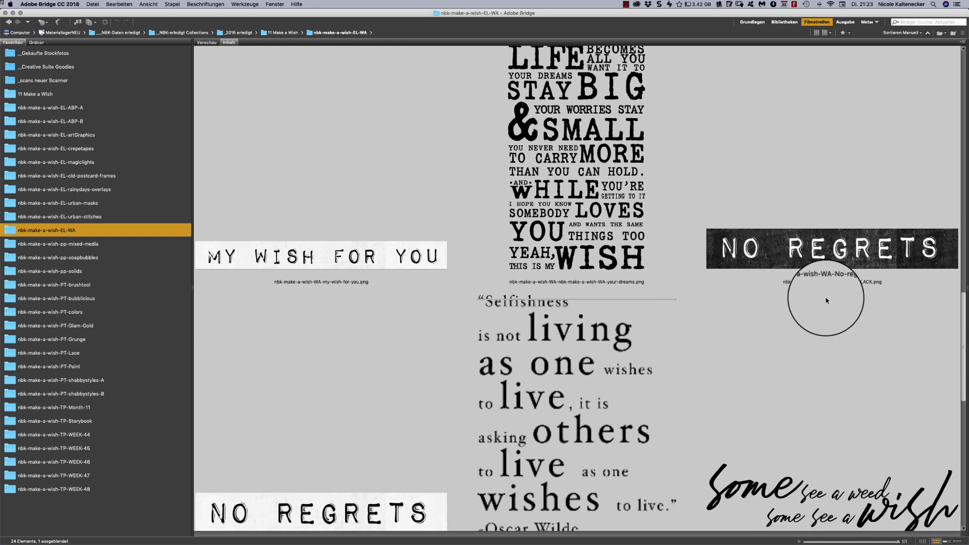
pyautogui.scroll(-6, 828, 328)
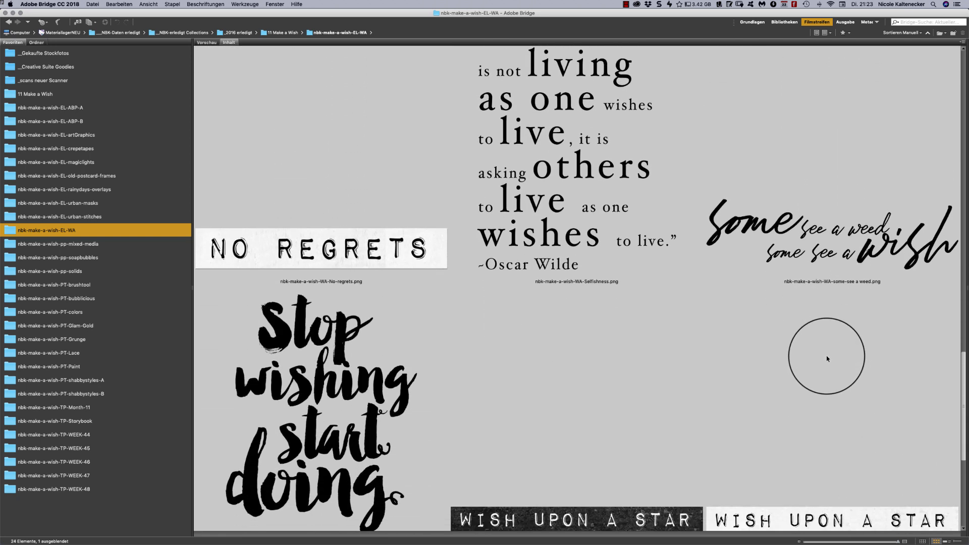
pyautogui.scroll(-8, 825, 364)
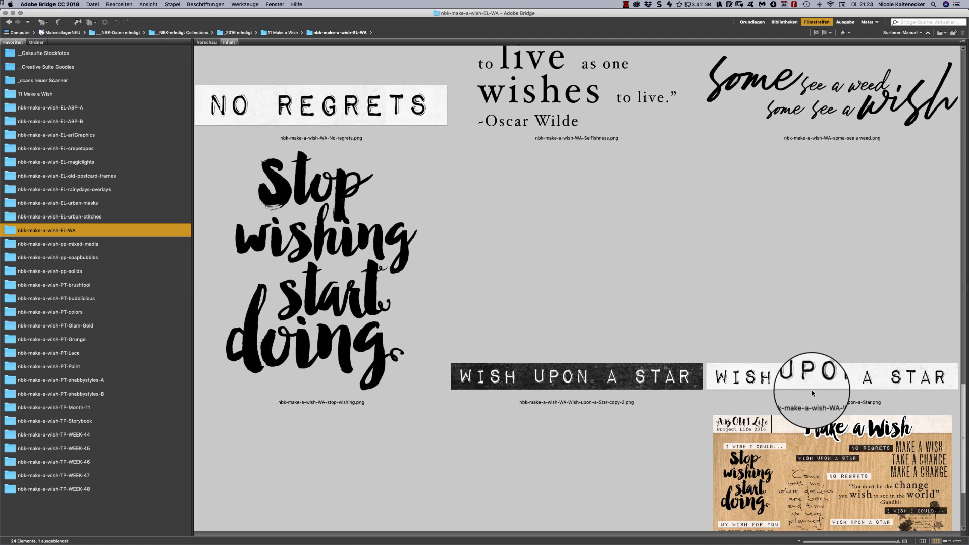
pyautogui.moveTo(806, 428)
pyautogui.mouseDown()
pyautogui.moveTo(806, 451)
pyautogui.moveTo(808, 443)
pyautogui.mouseUp()
pyautogui.scroll(15, 808, 439)
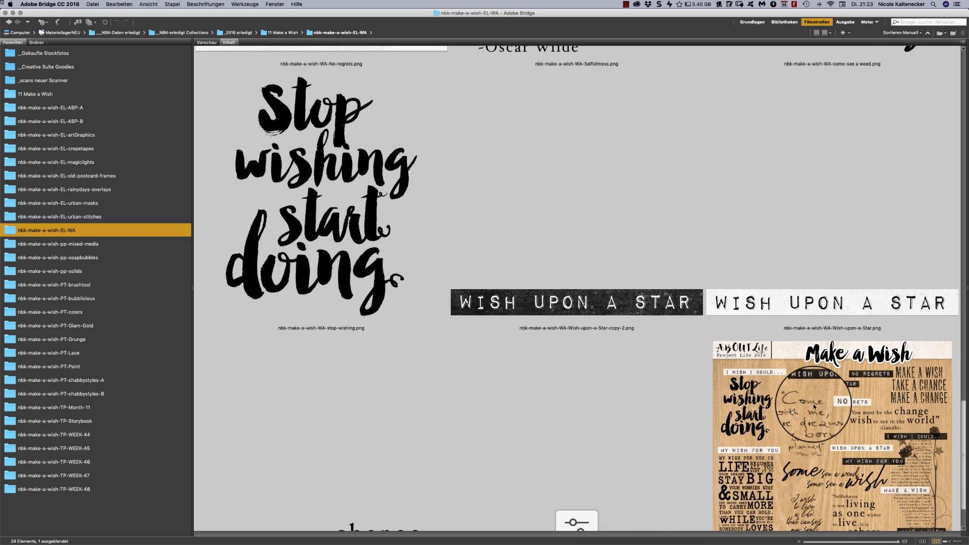
pyautogui.scroll(10, 825, 280)
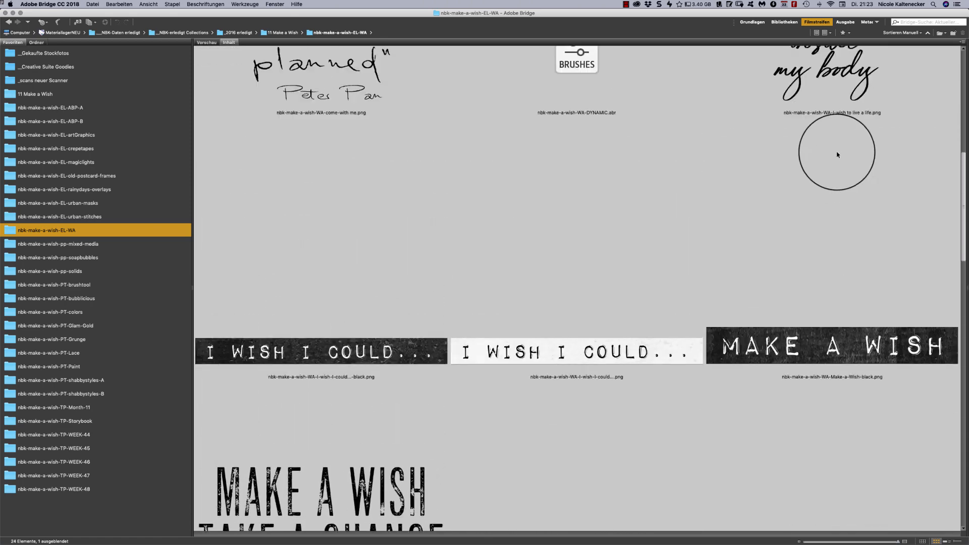
pyautogui.scroll(3, 833, 126)
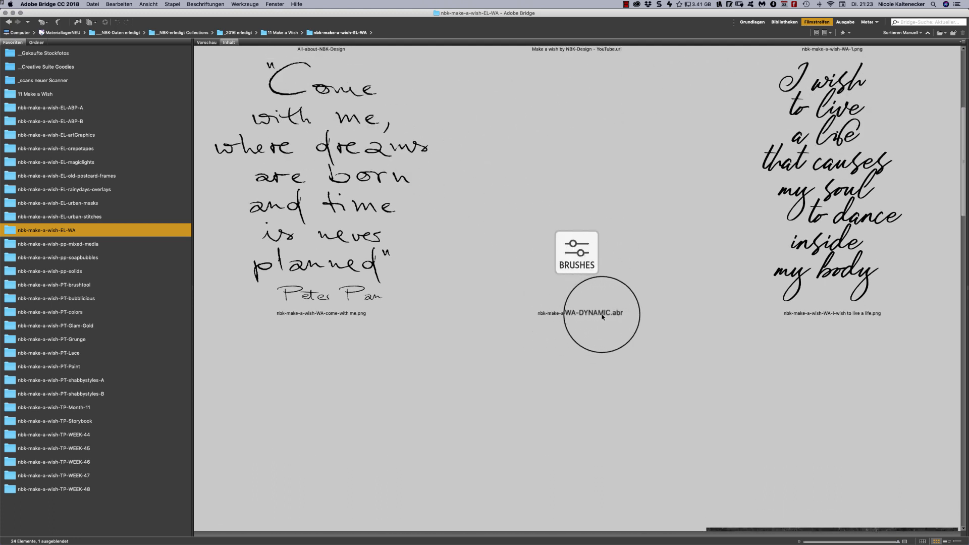
# Step: Load nbk-make-a-wish-WA-DYNAMIC.abr into Photoshop and move the Untitled-1 document window clear of the toolbox
pyautogui.click(582, 264)
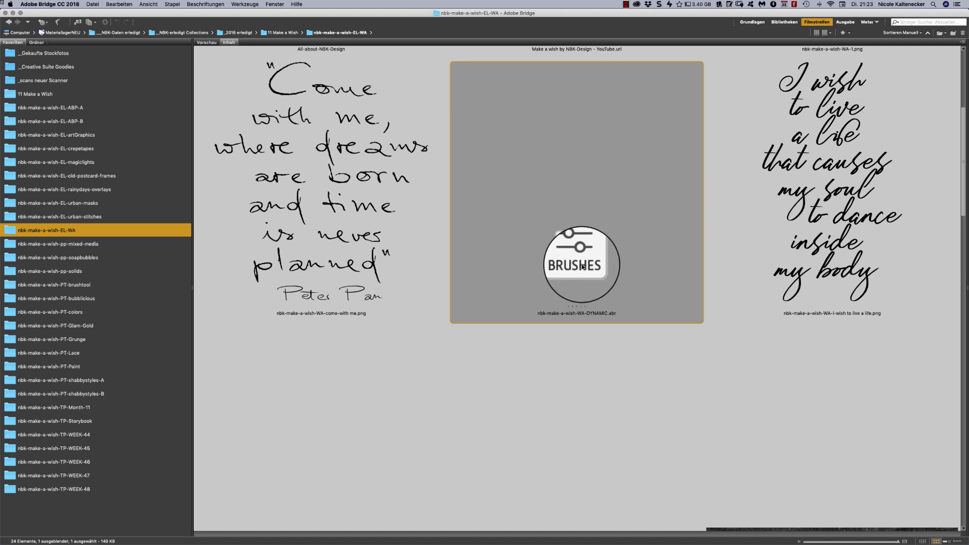
pyautogui.doubleClick(593, 278)
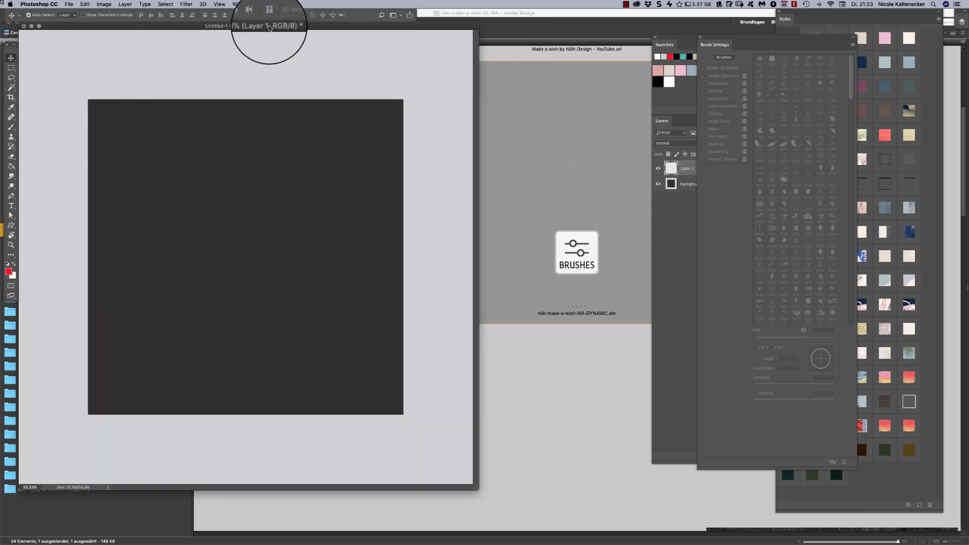
pyautogui.moveTo(268, 26); pyautogui.dragTo(417, 55)
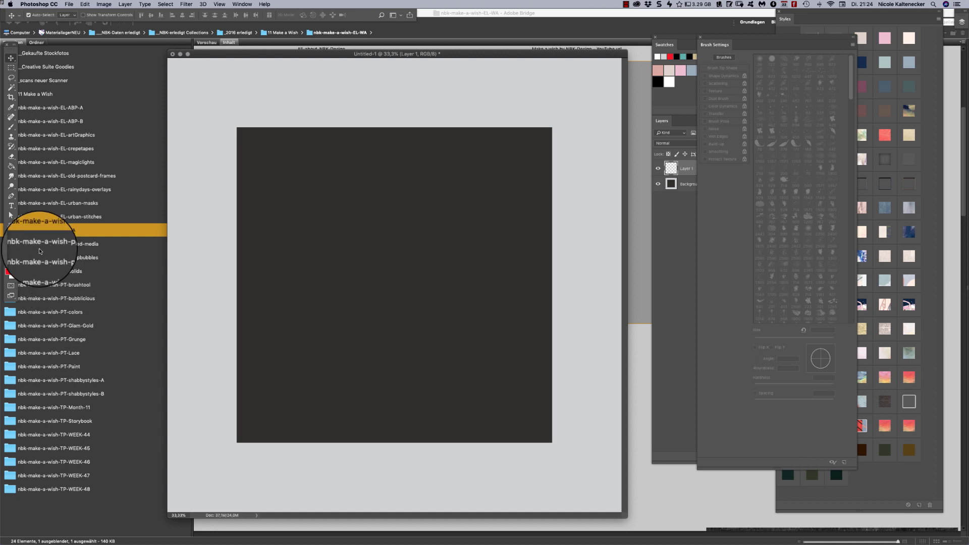
# Step: Activate the Brush tool and expand the nbk-make-a-wish-WA-DYNAMIC group among the brush presets
pyautogui.click(10, 127)
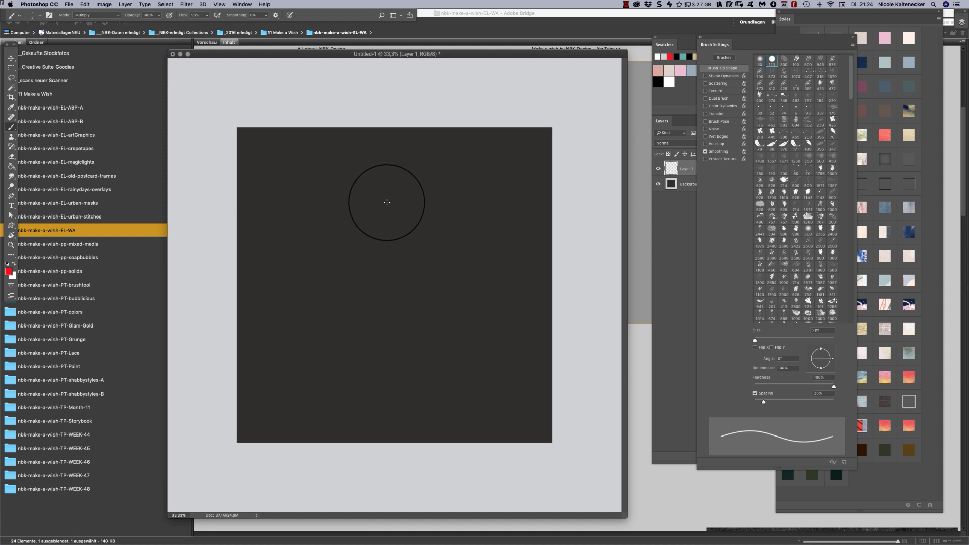
pyautogui.rightClick(391, 202)
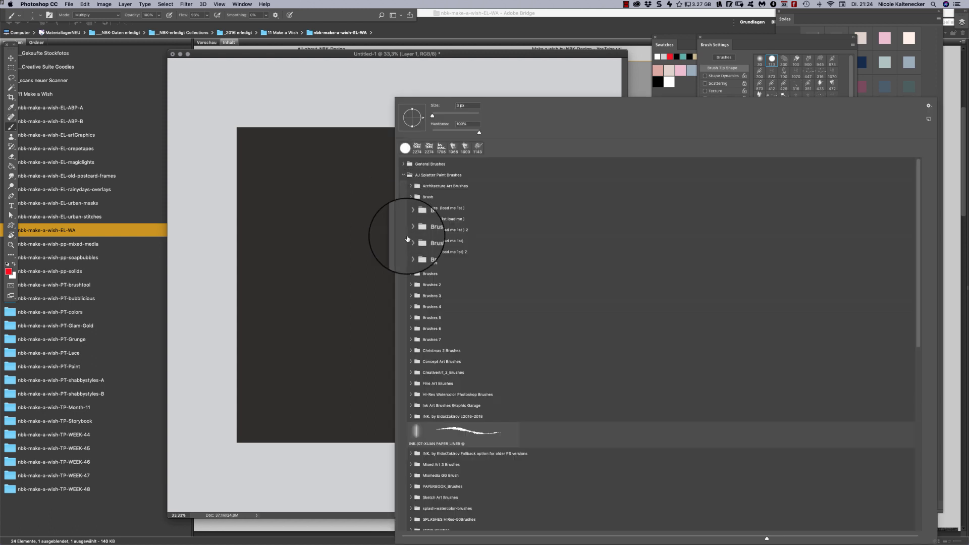
pyautogui.scroll(-15, 917, 184)
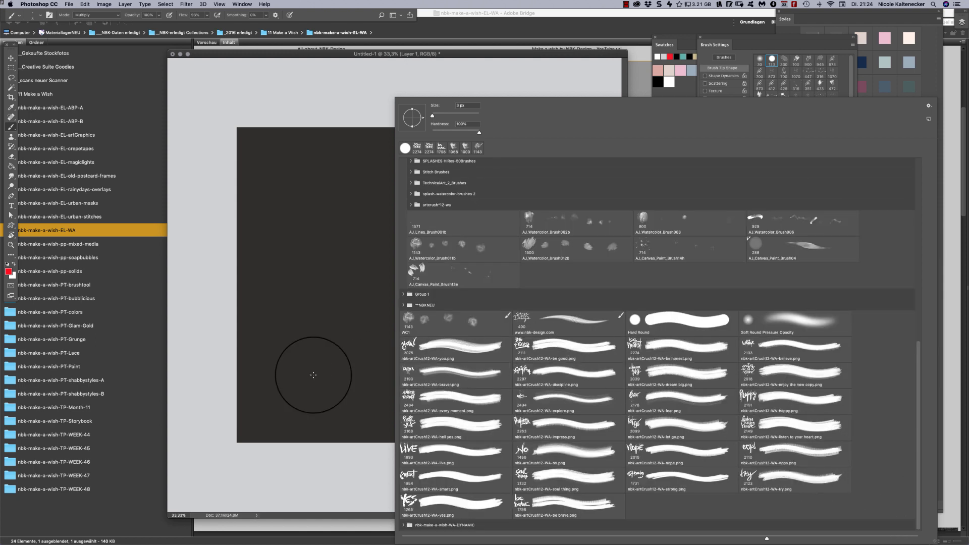
pyautogui.click(404, 525)
pyautogui.scroll(-2, 919, 344)
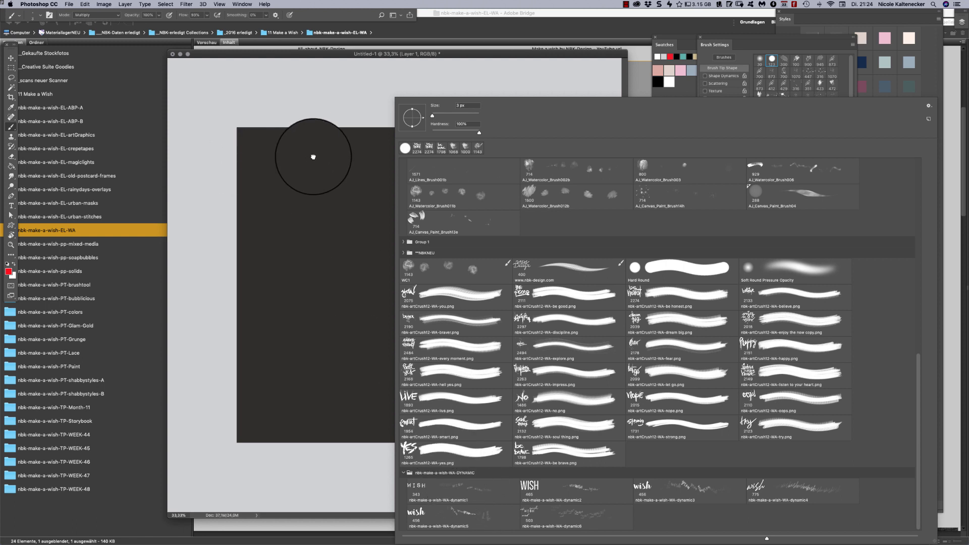
# Step: Paint scattered red WISH stamps across the dark canvas on Layer 1 with the nbk-make-a-wish-WA-dynamic1 brush
pyautogui.moveTo(312, 137); pyautogui.dragTo(317, 147)
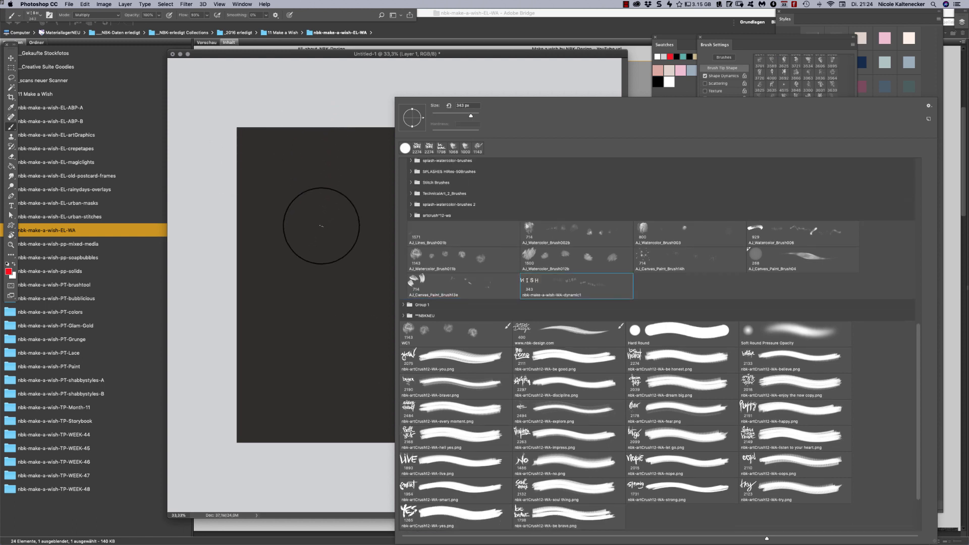
pyautogui.click(321, 214)
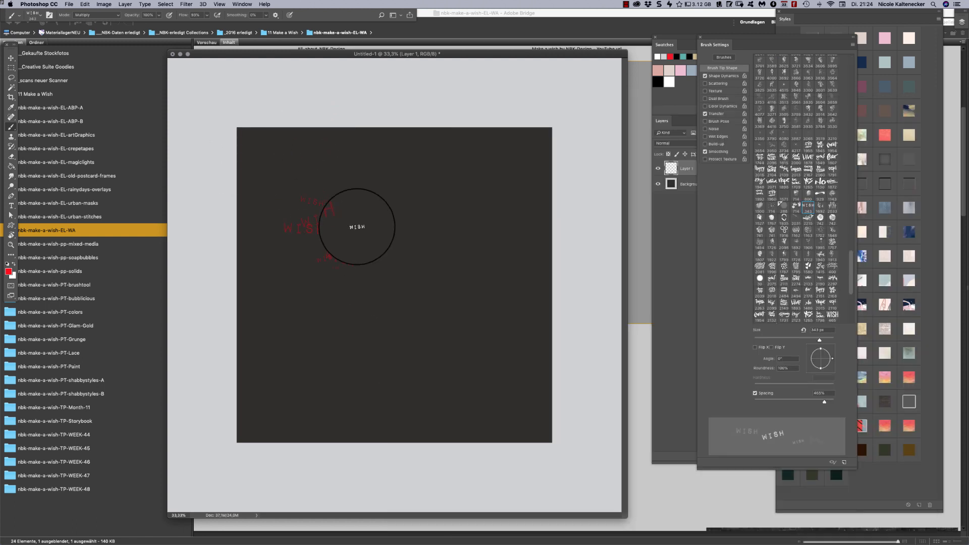
pyautogui.moveTo(258, 184)
pyautogui.mouseDown()
pyautogui.moveTo(211, 260)
pyautogui.moveTo(299, 342)
pyautogui.mouseUp()
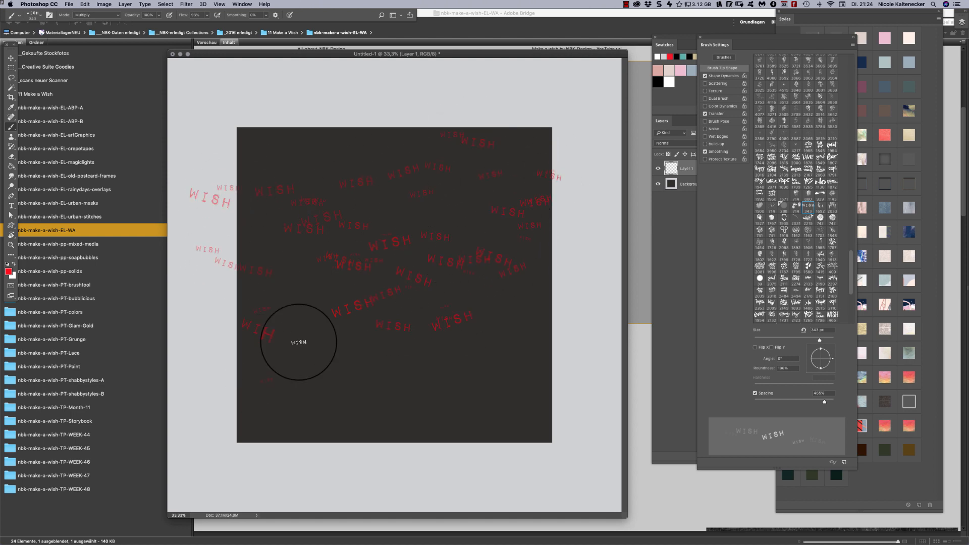
# Step: Select the nbk-make-a-wish-WA-dynamic4 script brush and paint red "wish" stamps along the canvas's lower edge
pyautogui.rightClick(656, 467)
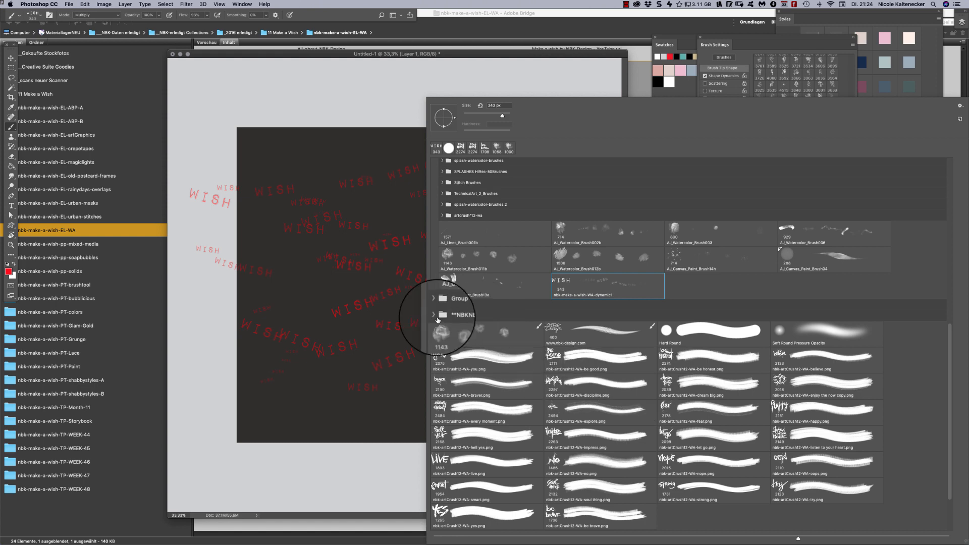
pyautogui.scroll(-3, 934, 456)
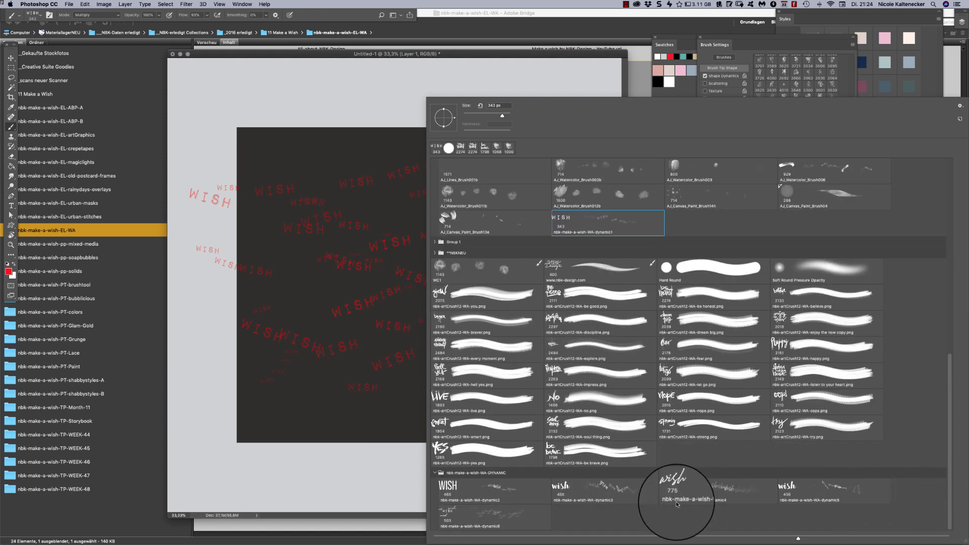
pyautogui.press('.')
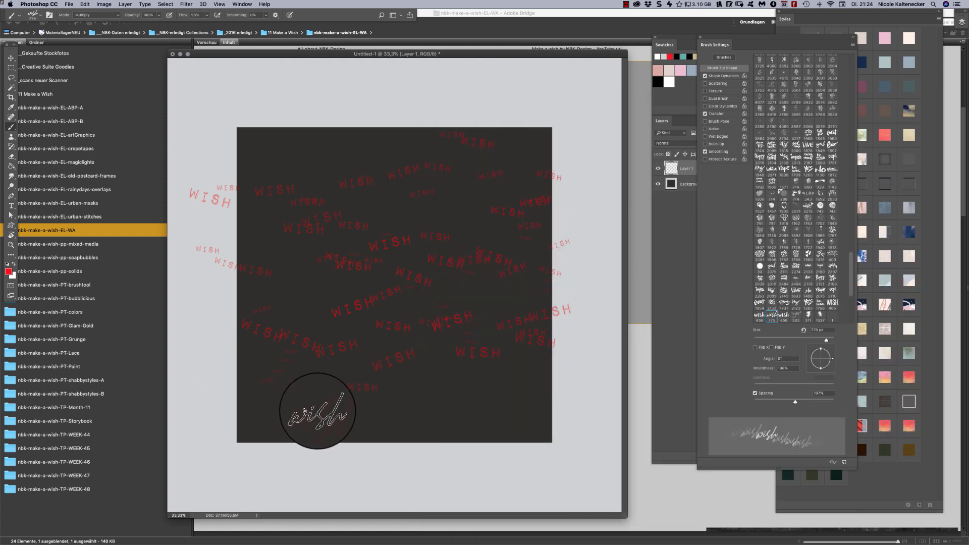
pyautogui.moveTo(324, 429)
pyautogui.mouseDown()
pyautogui.moveTo(342, 400)
pyautogui.moveTo(367, 445)
pyautogui.moveTo(431, 414)
pyautogui.moveTo(516, 418)
pyautogui.moveTo(562, 442)
pyautogui.moveTo(558, 364)
pyautogui.mouseUp()
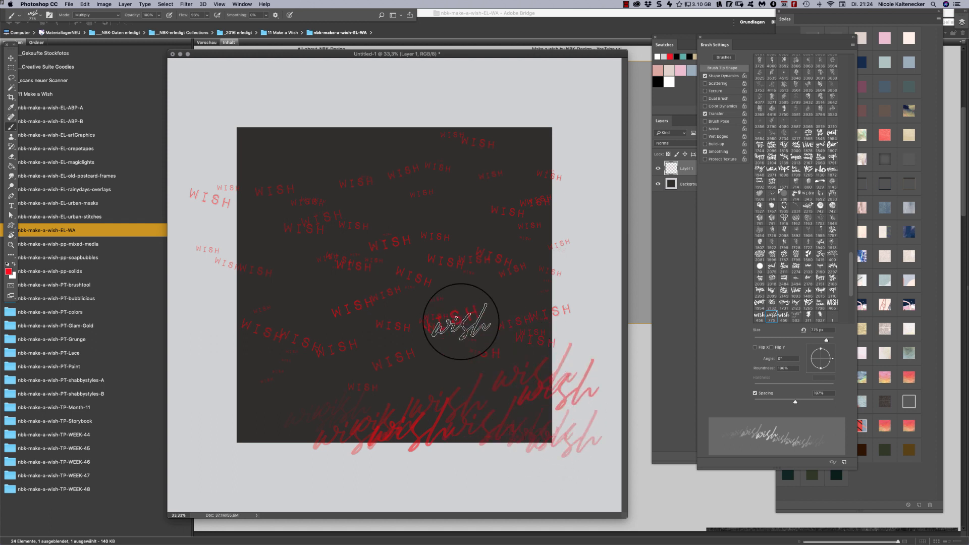
# Step: Swap the foreground color to white and paint script "wish" stamps over the whole canvas
pyautogui.click(14, 265)
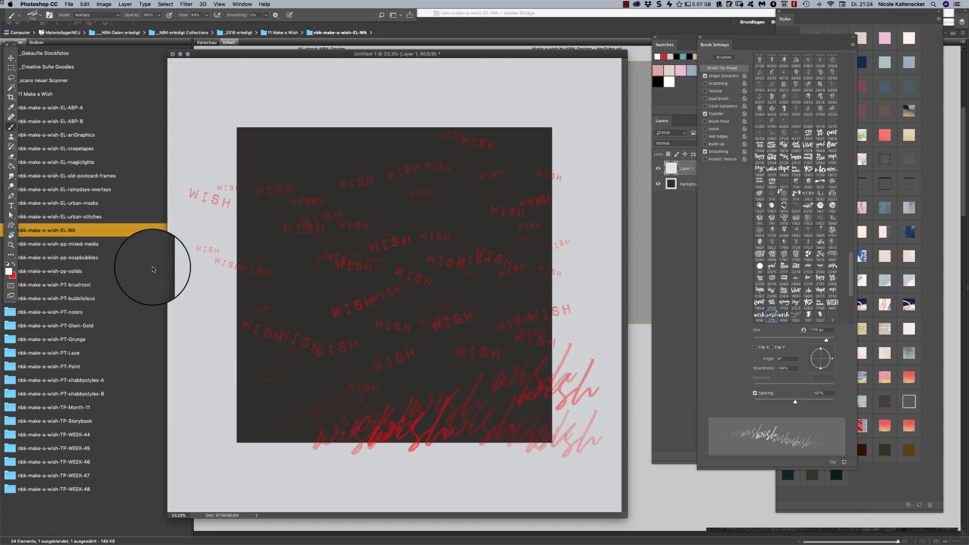
pyautogui.moveTo(217, 212)
pyautogui.mouseDown()
pyautogui.moveTo(259, 162)
pyautogui.moveTo(434, 194)
pyautogui.moveTo(569, 256)
pyautogui.moveTo(440, 277)
pyautogui.moveTo(183, 353)
pyautogui.moveTo(387, 438)
pyautogui.moveTo(567, 292)
pyautogui.mouseUp()
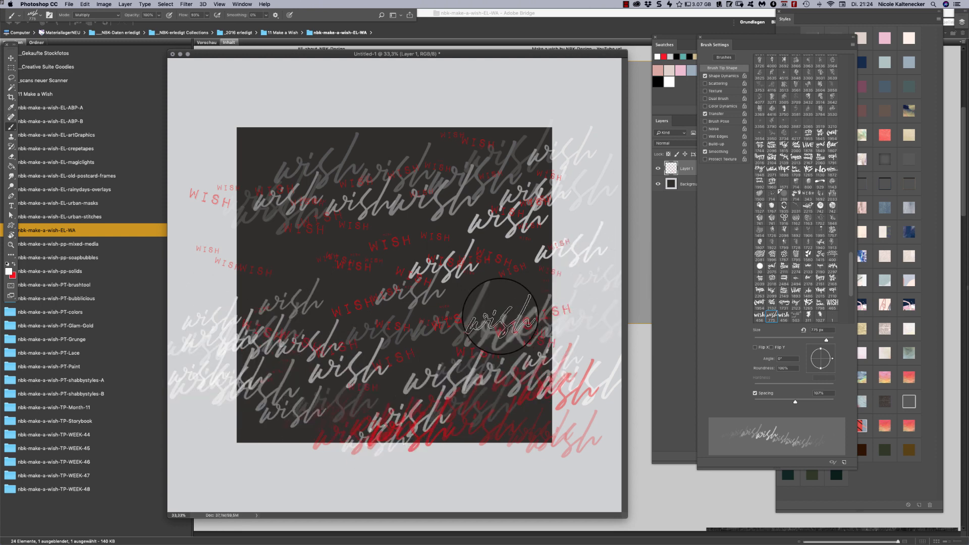
# Step: Switch back to Bridge and examine the nbk-make-a-wish-WA.abr brush file and preview sheet at the end of the word art folder
pyautogui.click(663, 473)
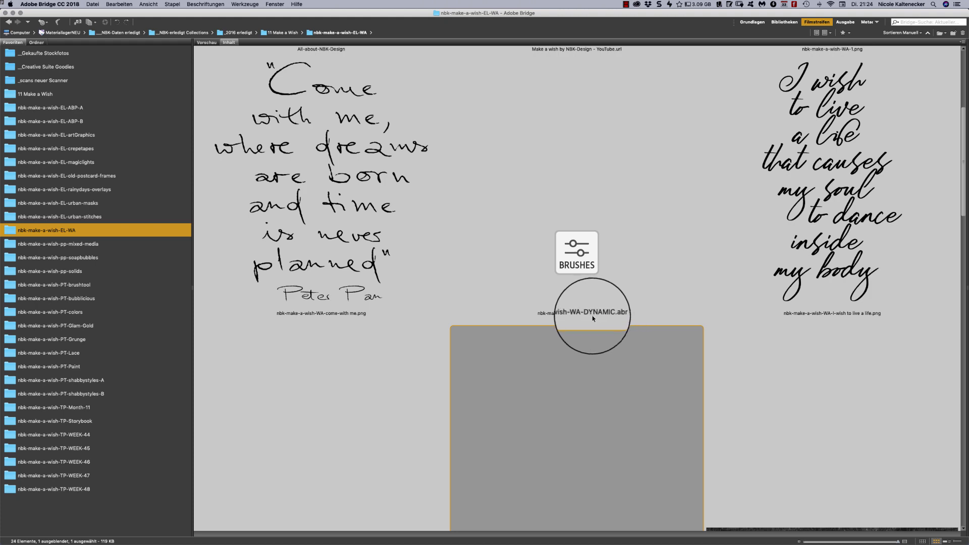
pyautogui.moveTo(965, 126); pyautogui.dragTo(829, 465)
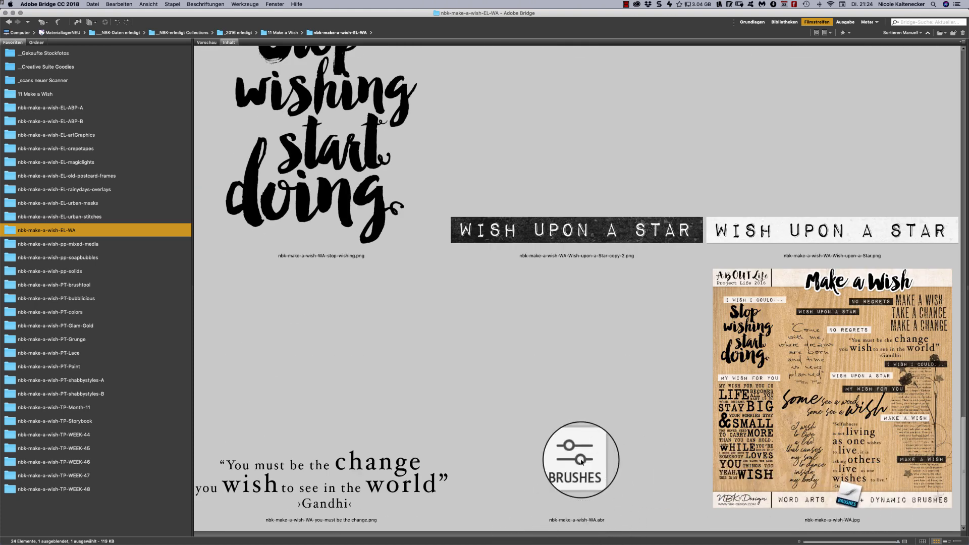
pyautogui.click(575, 414)
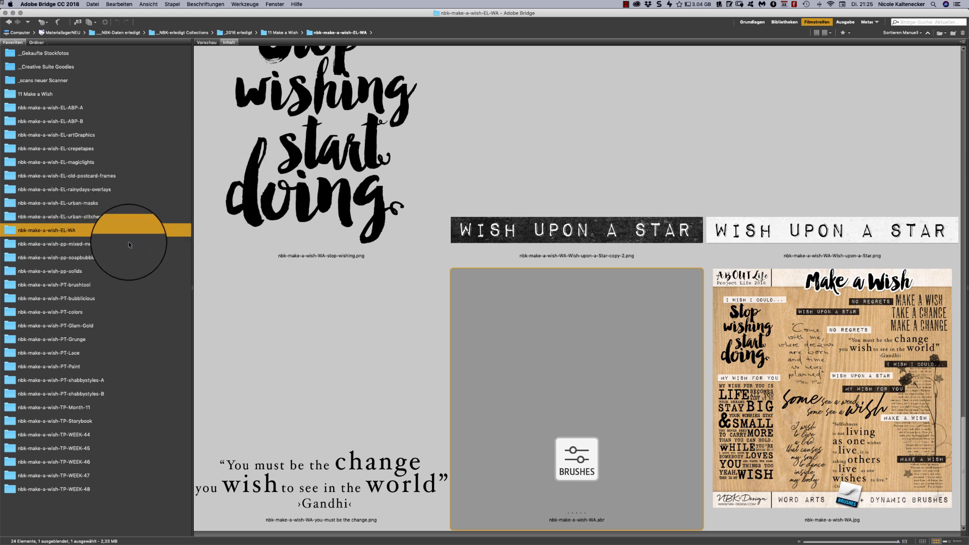
# Step: Open the nbk-make-a-wish-pp-mixed-media folder and examine its mixed media papers
pyautogui.click(89, 245)
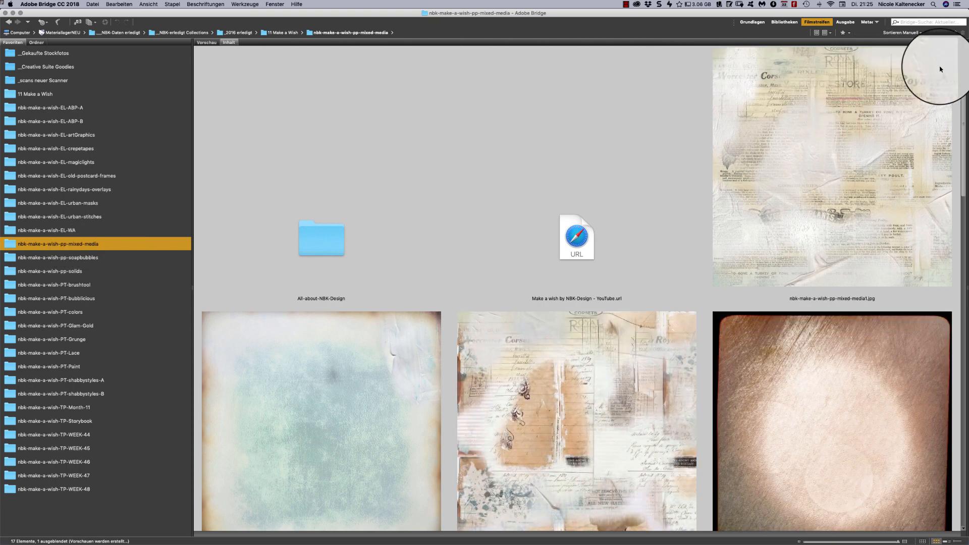
pyautogui.scroll(-2, 956, 66)
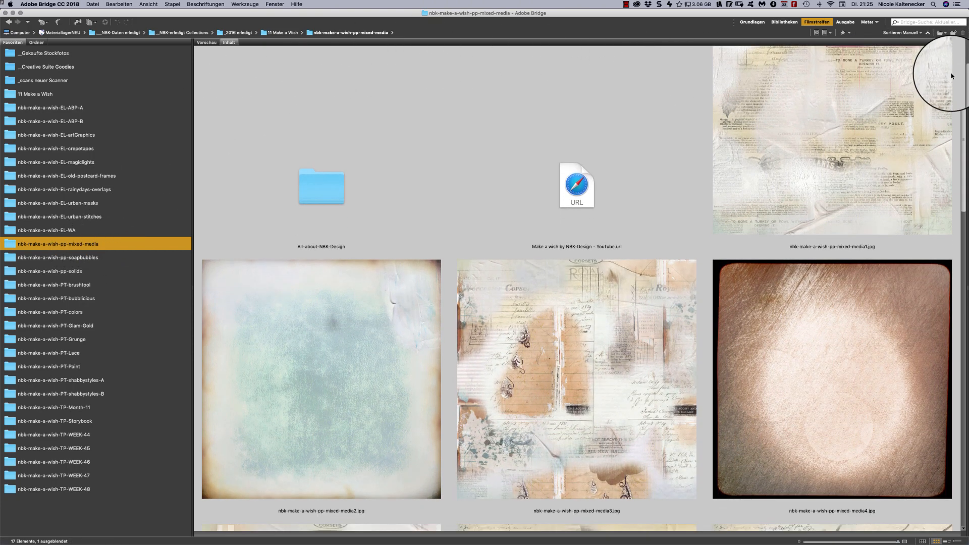
pyautogui.scroll(-10, 952, 76)
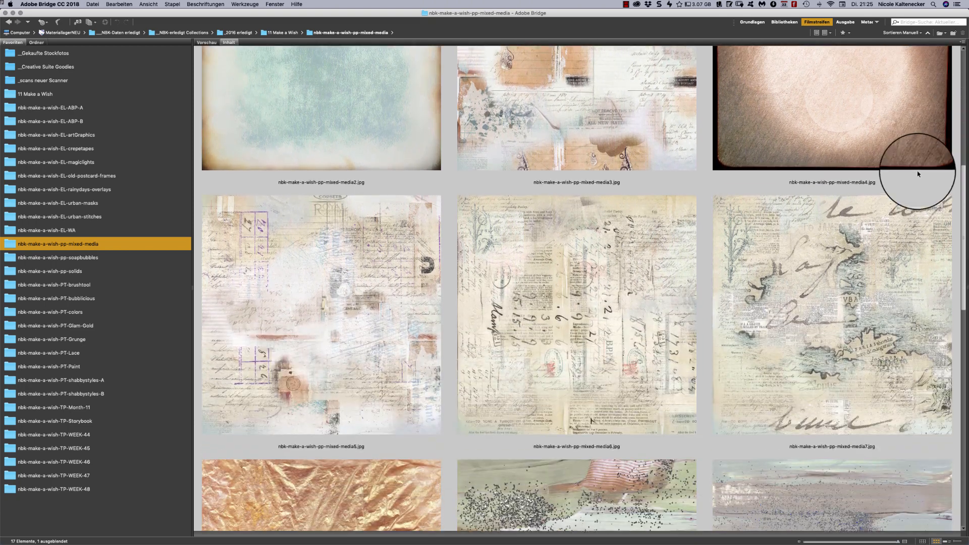
pyautogui.scroll(-4, 915, 187)
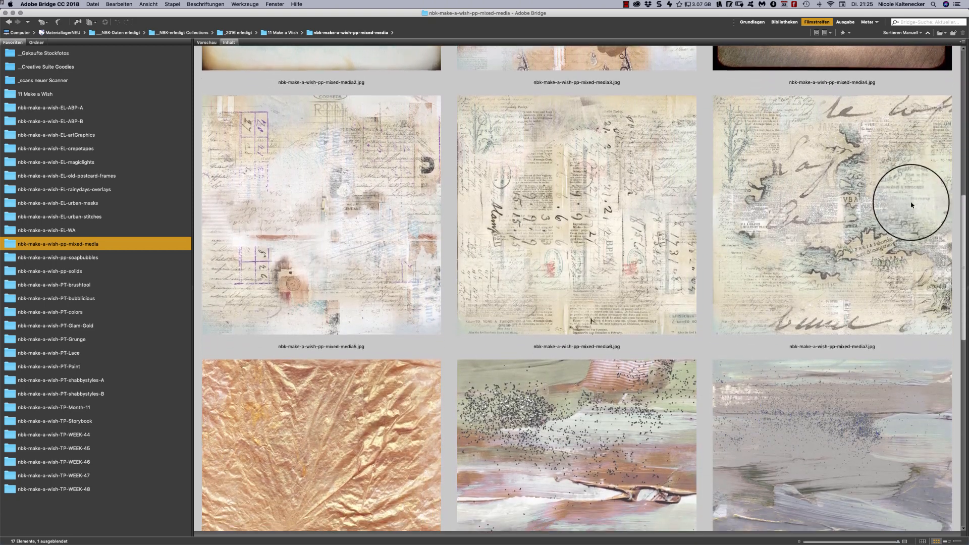
pyautogui.scroll(-4, 912, 205)
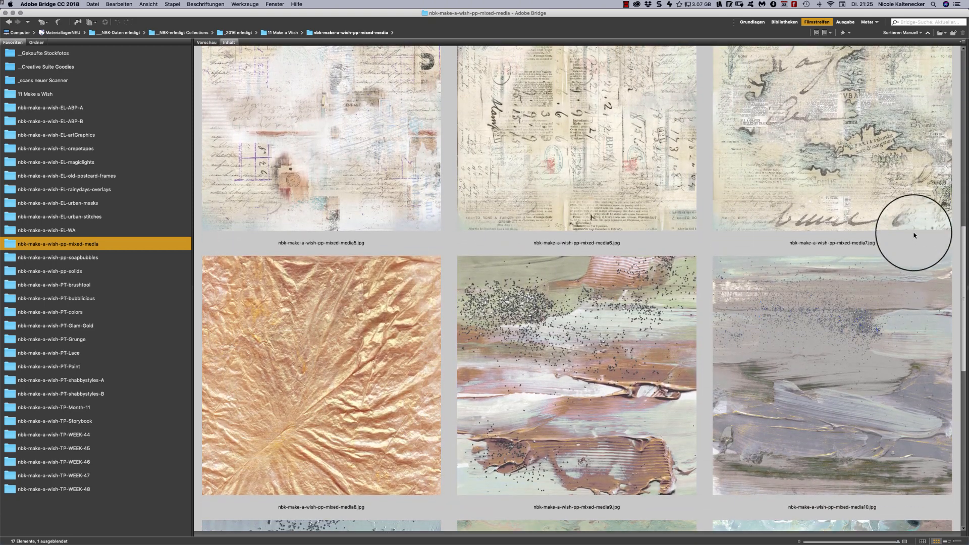
pyautogui.scroll(-5, 913, 247)
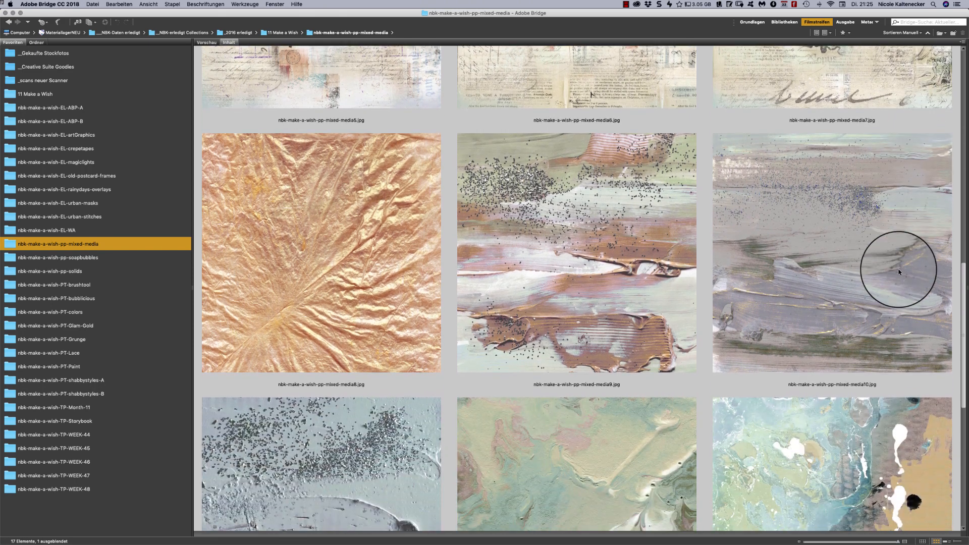
pyautogui.scroll(1, 899, 272)
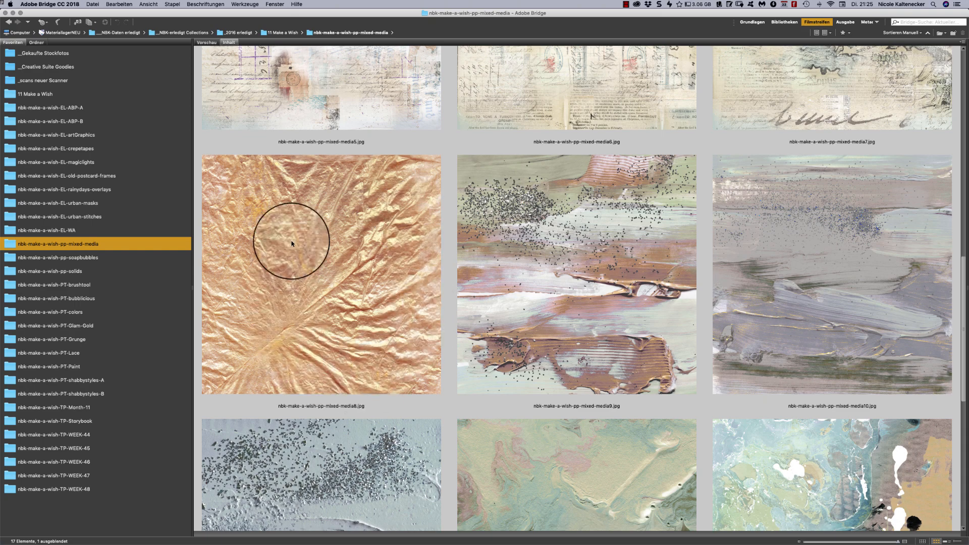
# Step: View nbk-make-a-wish-pp-mixed-media8.jpg full screen, close the preview and return to the start of the folder
pyautogui.click(319, 302)
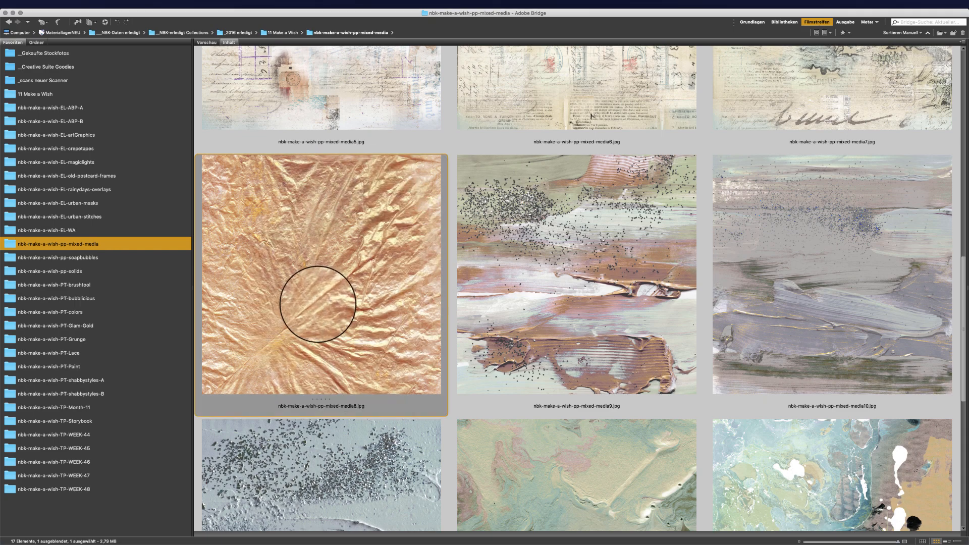
pyautogui.press('space')
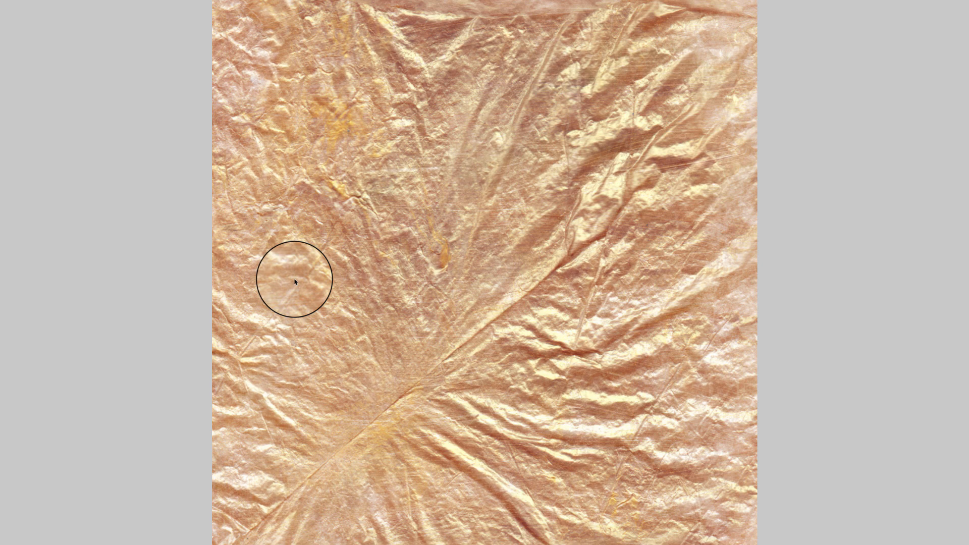
pyautogui.press('space')
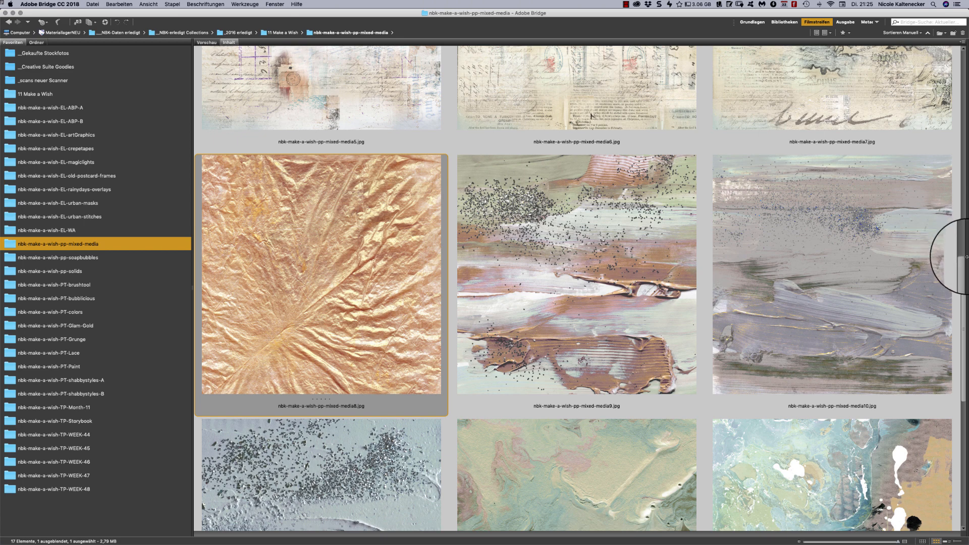
pyautogui.moveTo(967, 257); pyautogui.dragTo(929, 45)
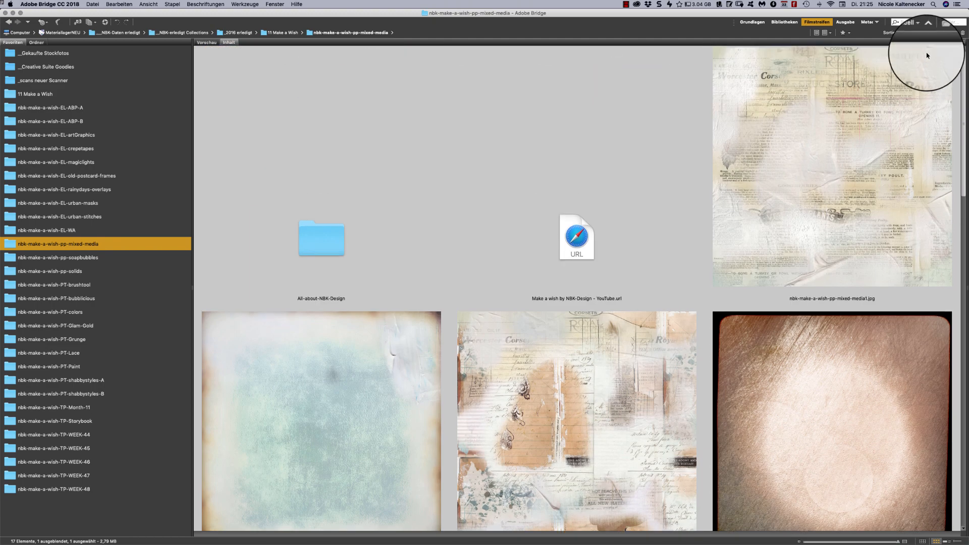
# Step: Open the nbk-make-a-wish-pp-soapbubbles folder and examine its preview sheet and all the soap bubble papers
pyautogui.click(93, 258)
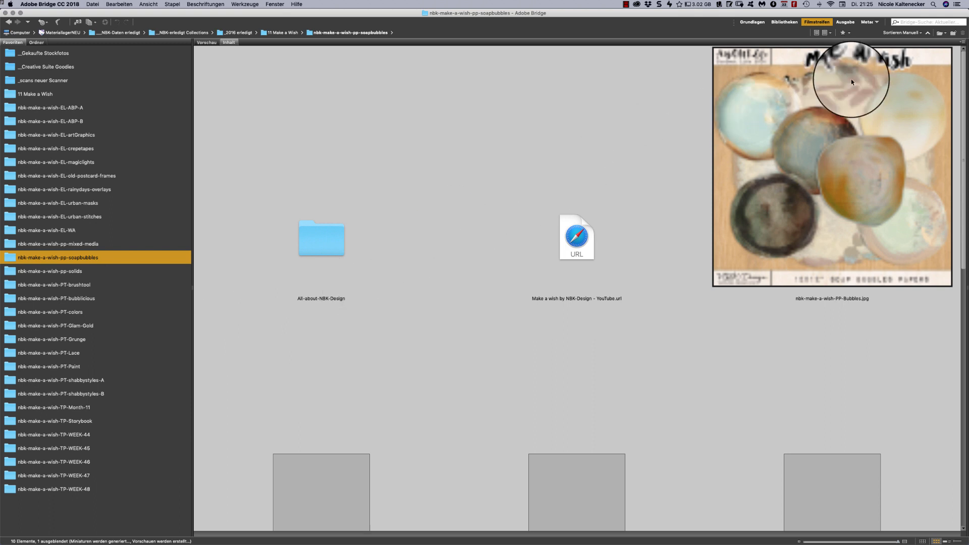
pyautogui.scroll(-1, 966, 60)
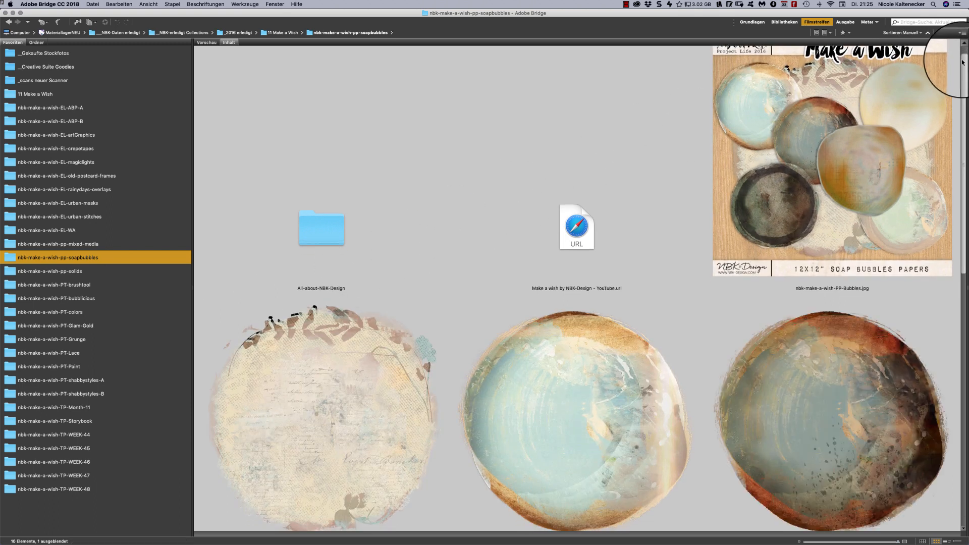
pyautogui.scroll(-5, 959, 71)
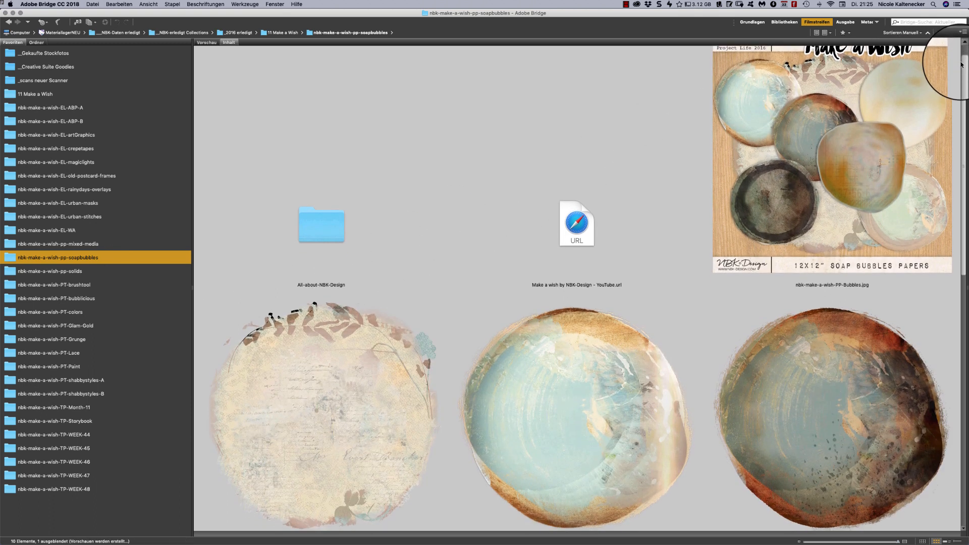
pyautogui.scroll(-4, 940, 105)
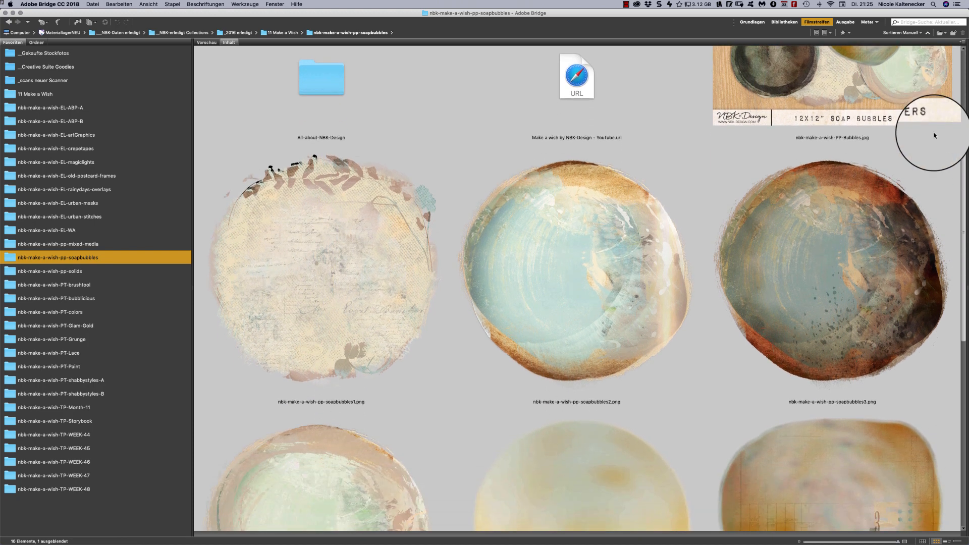
pyautogui.scroll(-5, 933, 140)
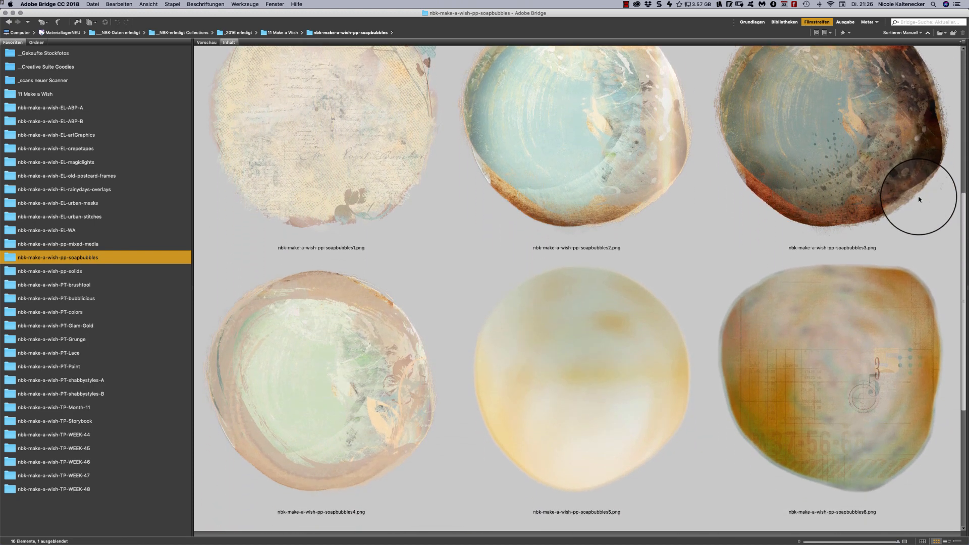
pyautogui.scroll(-4, 917, 190)
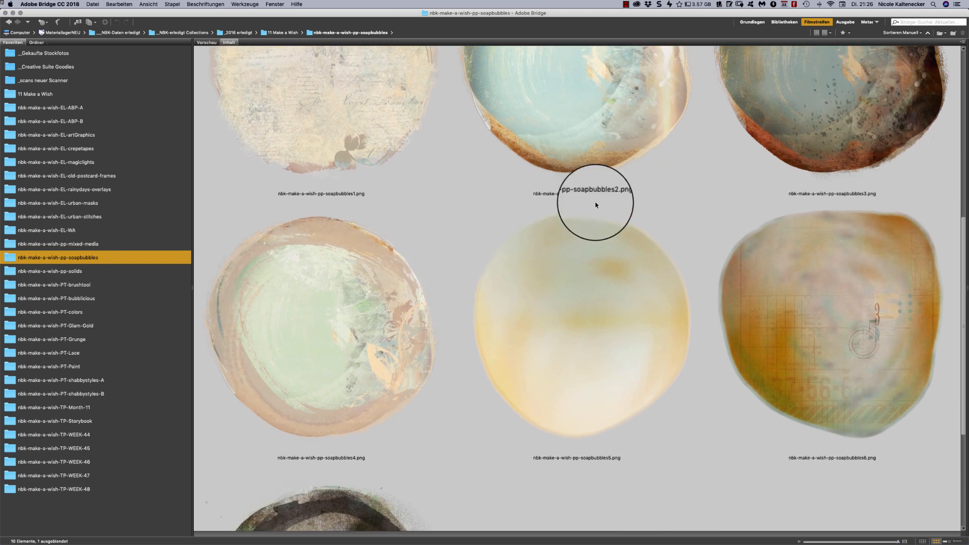
pyautogui.moveTo(963, 223); pyautogui.dragTo(950, 327)
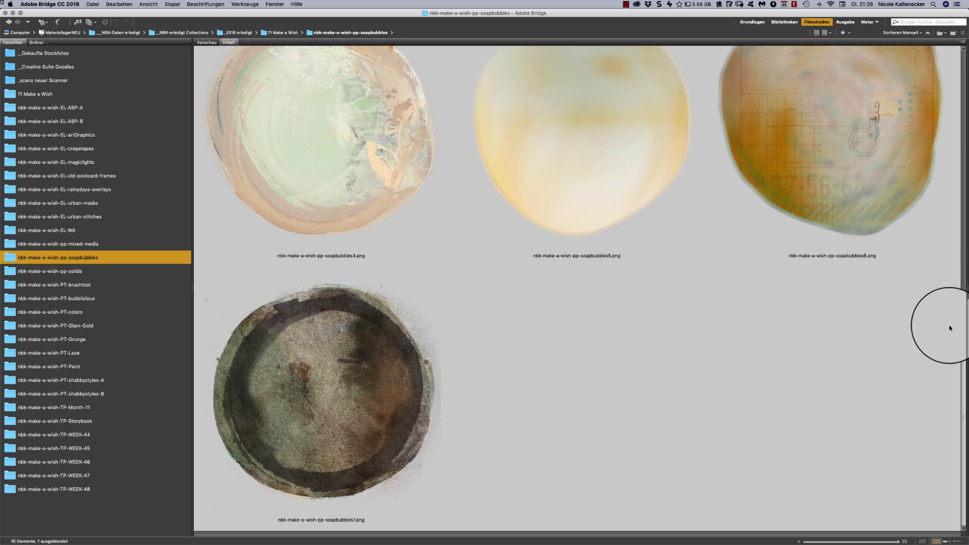
pyautogui.moveTo(951, 326); pyautogui.dragTo(939, 188)
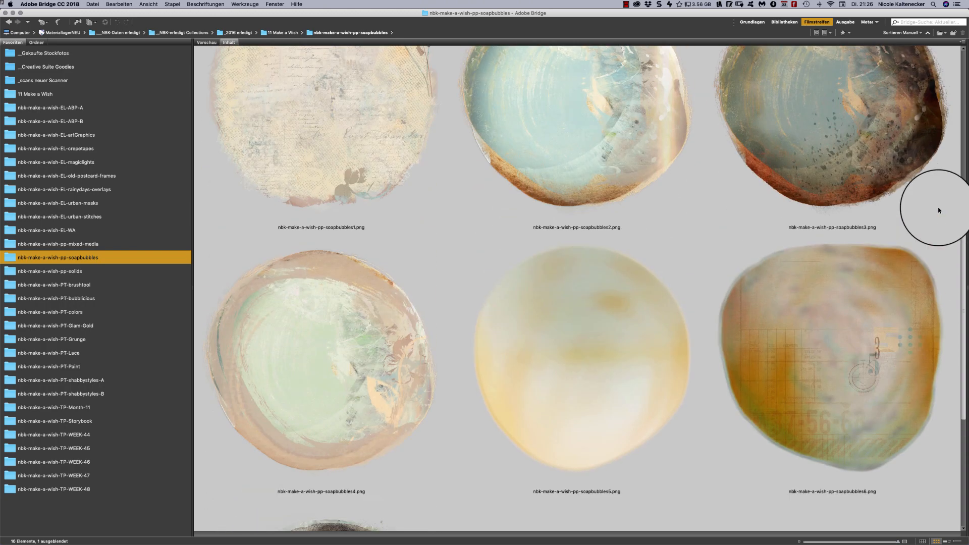
pyautogui.scroll(5, 935, 200)
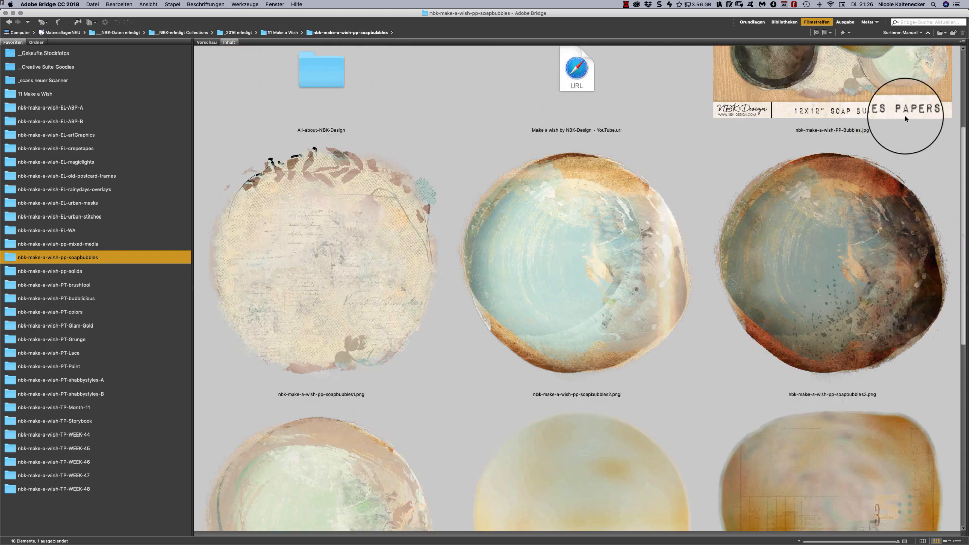
pyautogui.scroll(2, 897, 100)
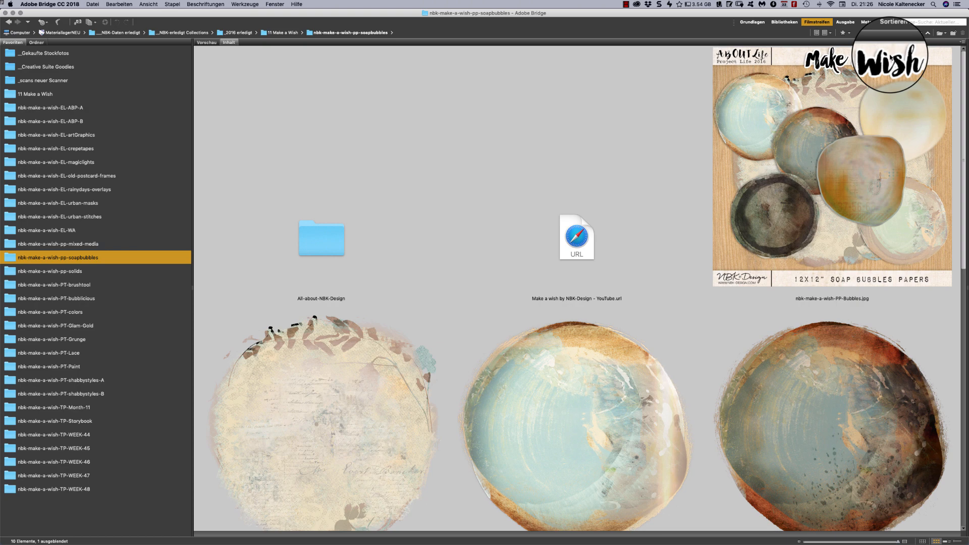
# Step: Open the nbk-make-a-wish-pp-solids folder and examine its solid papers and preview sheet
pyautogui.click(84, 272)
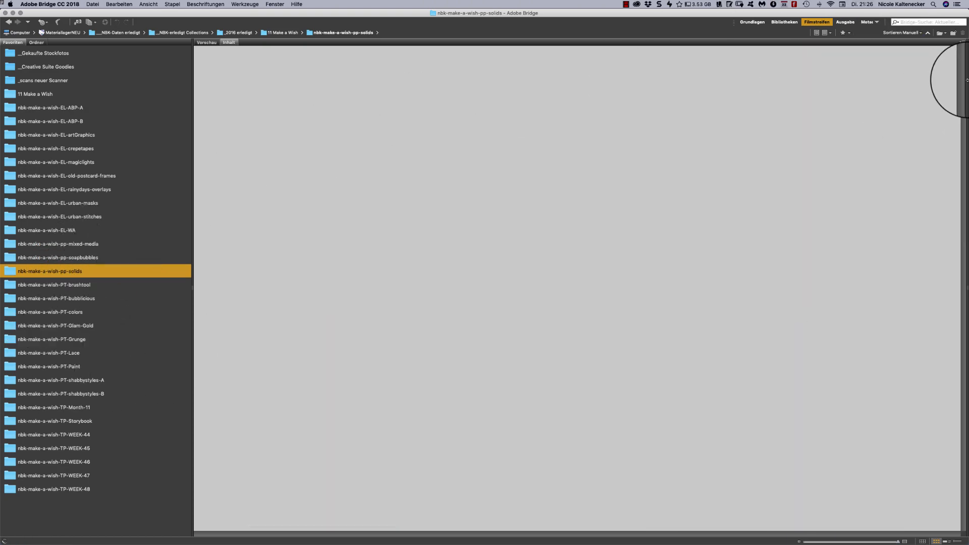
pyautogui.moveTo(963, 68); pyautogui.dragTo(929, 237)
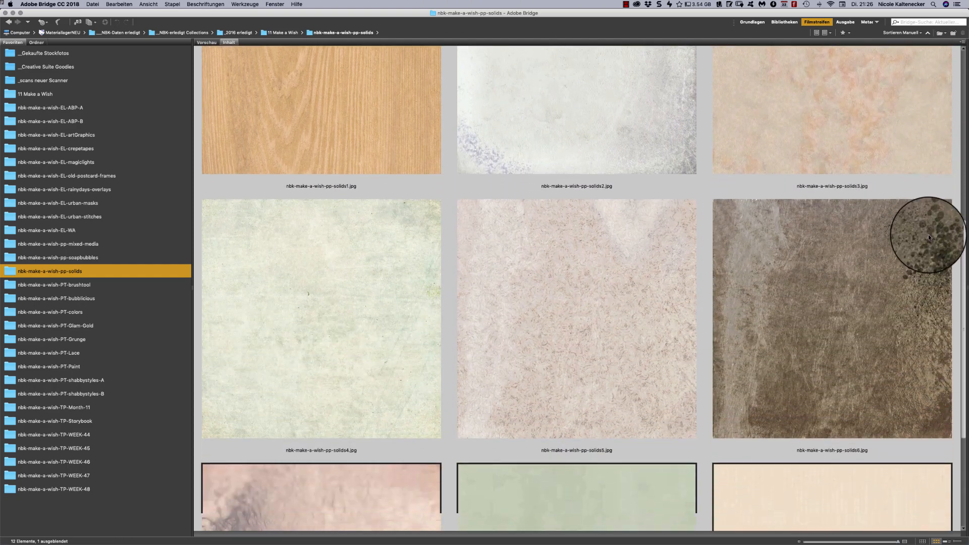
pyautogui.scroll(-5, 929, 236)
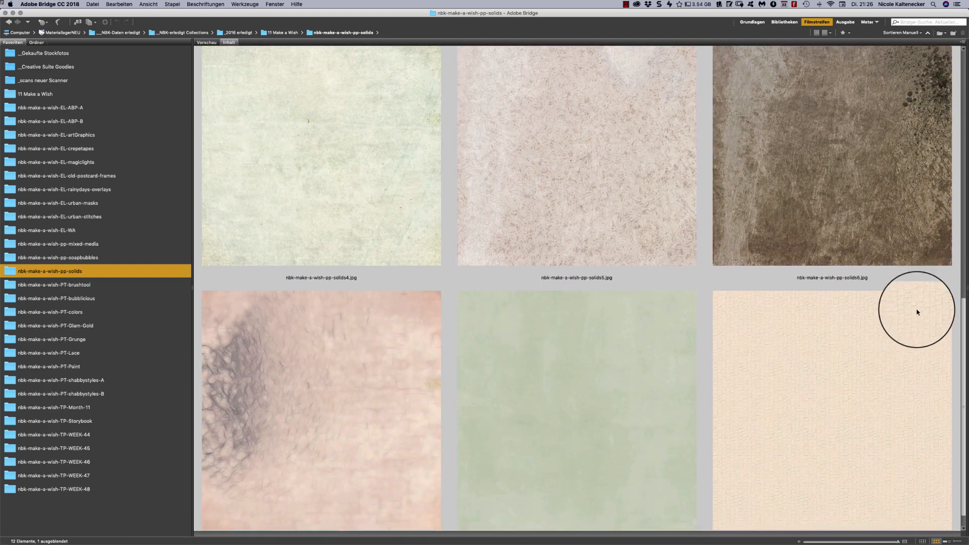
pyautogui.scroll(-1, 918, 313)
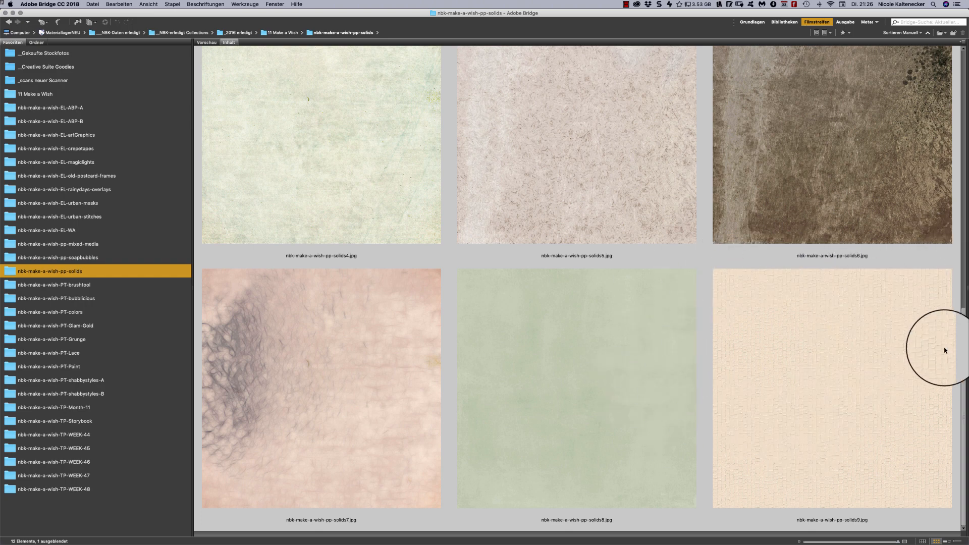
pyautogui.moveTo(962, 327); pyautogui.dragTo(941, 6)
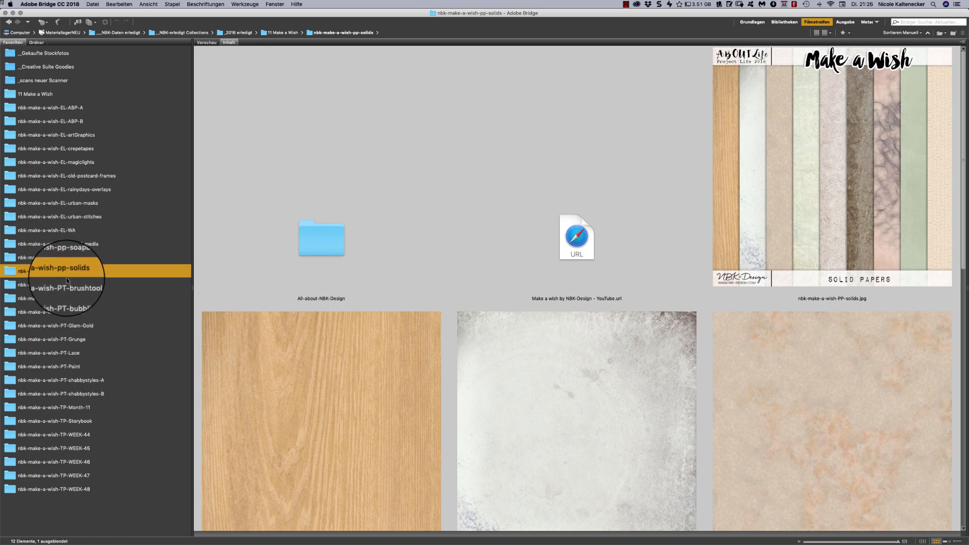
# Step: Open the nbk-make-a-wish-TP-Storybook folder and view its nbk-make-a-wish-storybook.jpg preview sheet full screen
pyautogui.click(99, 421)
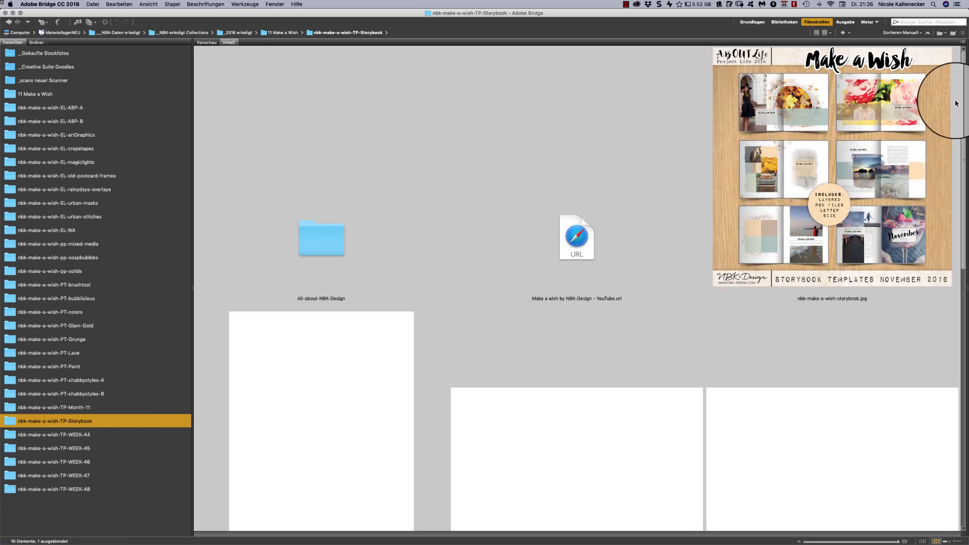
pyautogui.click(938, 99)
pyautogui.press('space')
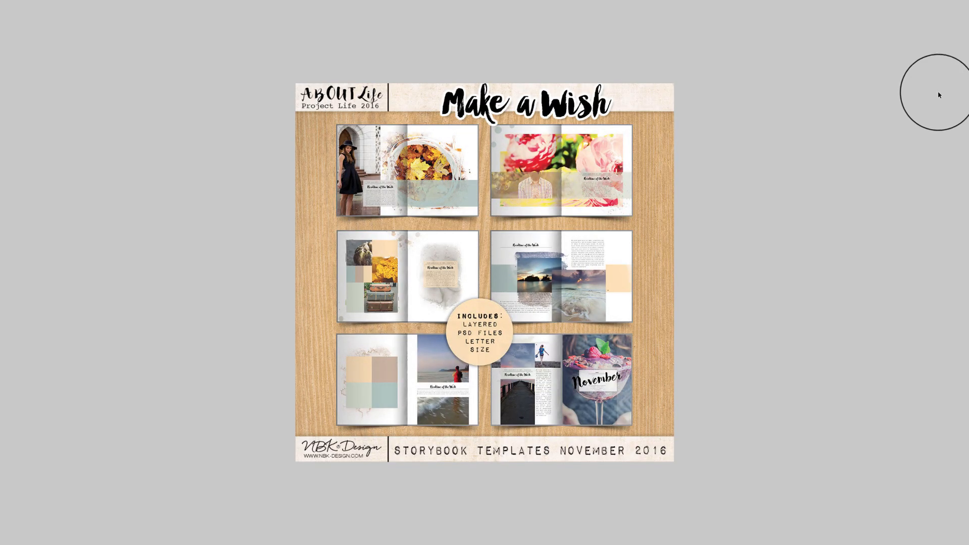
pyautogui.press('space')
# Step: Open nbk-make-a-wish-StorybookTP-01.psd in Photoshop without resolving the missing font, and hide its covering "delete this layer" layer
pyautogui.doubleClick(403, 386)
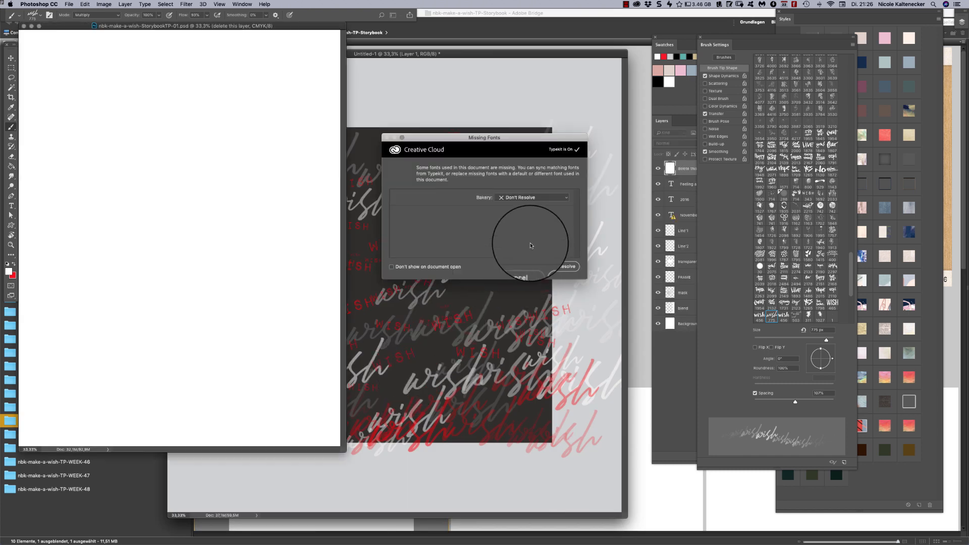
pyautogui.click(561, 268)
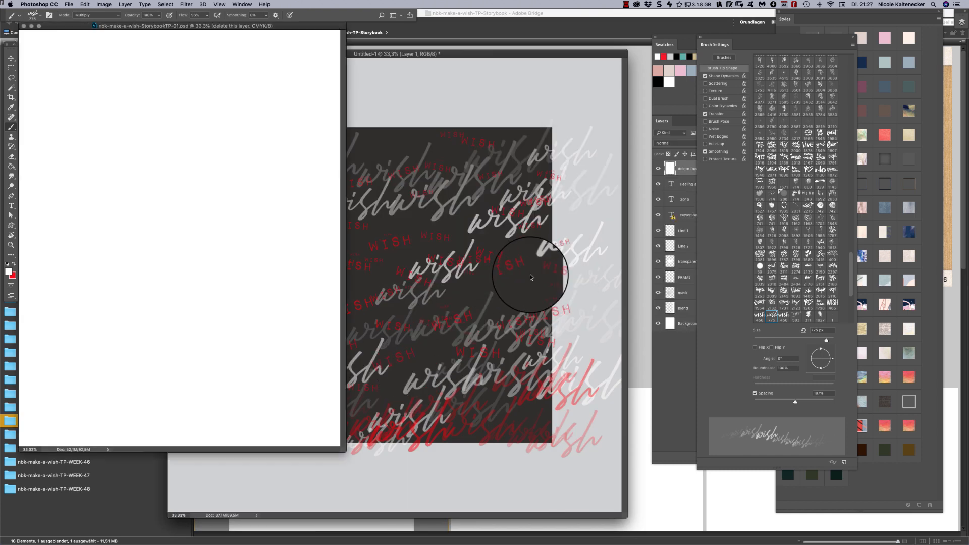
pyautogui.click(682, 164)
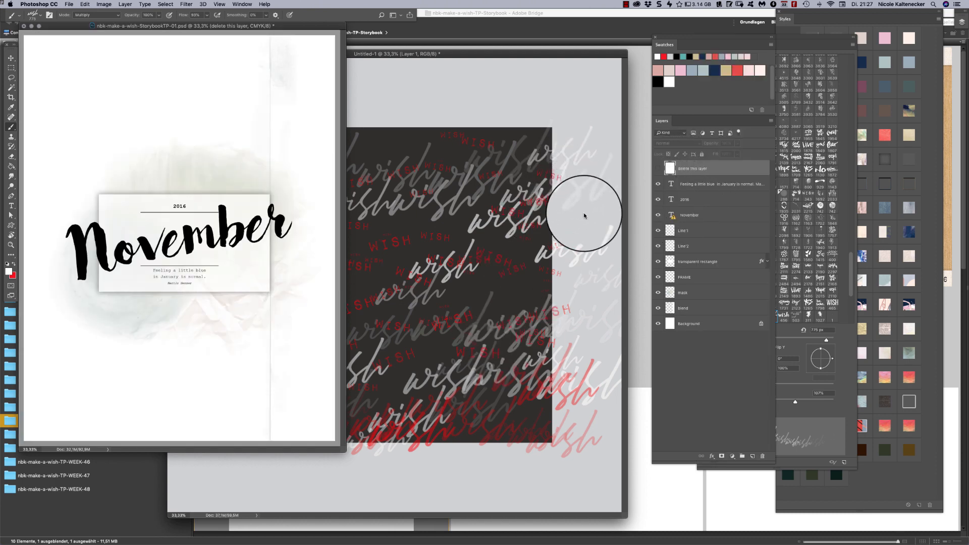
# Step: Close the nbk-make-a-wish-StorybookTP-01.psd template and switch back to the storybook folder in Bridge
pyautogui.press('super+w')
pyautogui.click(465, 173)
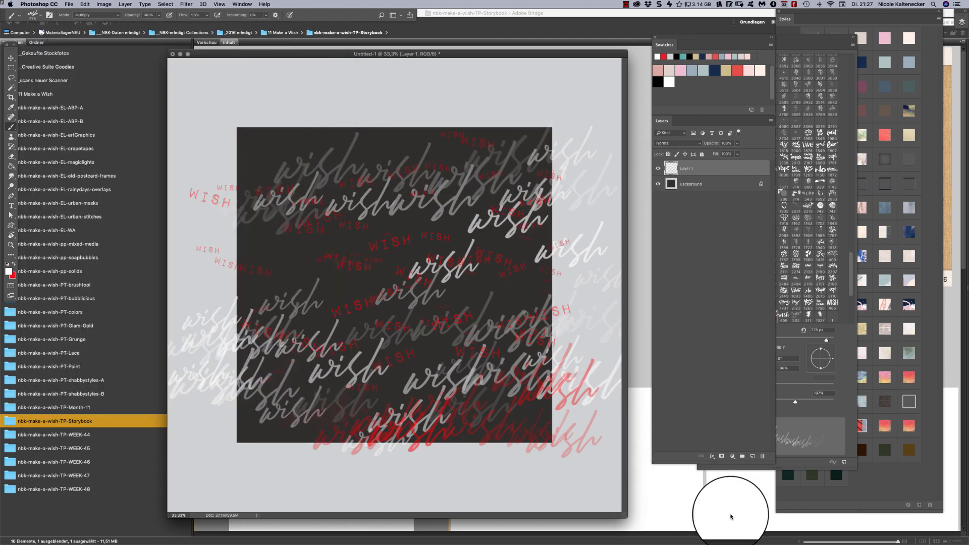
pyautogui.click(730, 516)
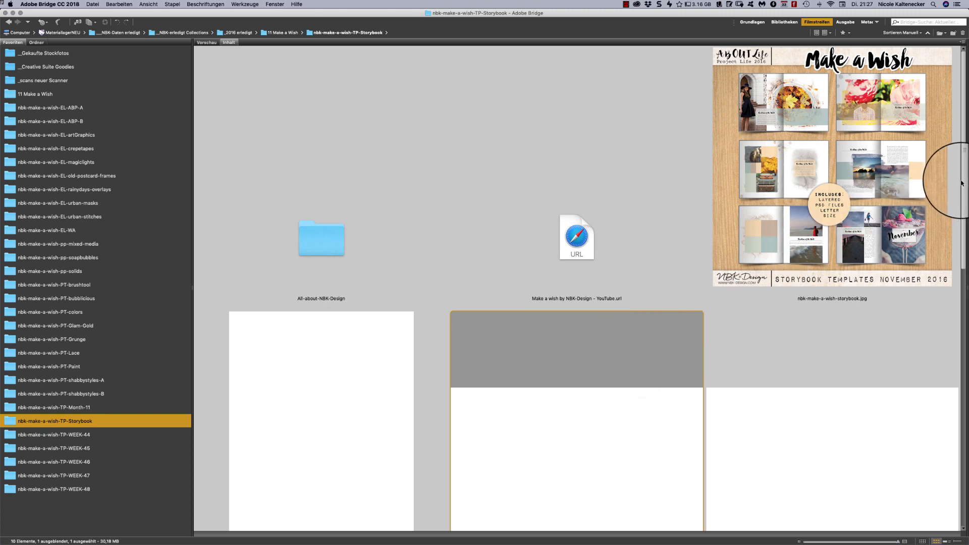
# Step: Open nbk-make-a-wish-StorybookTP-02-03.psd in Photoshop without resolving the missing font, and hide its covering "delete this layer" layer
pyautogui.scroll(-10, 960, 187)
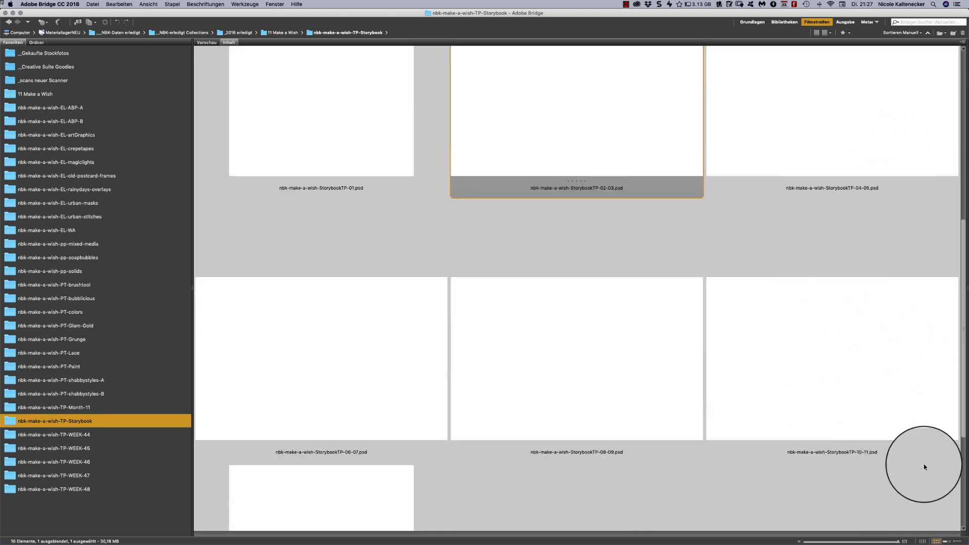
pyautogui.moveTo(925, 465); pyautogui.dragTo(561, 136)
pyautogui.keyDown('shift'); pyautogui.click(427, 343); pyautogui.keyUp('shift')
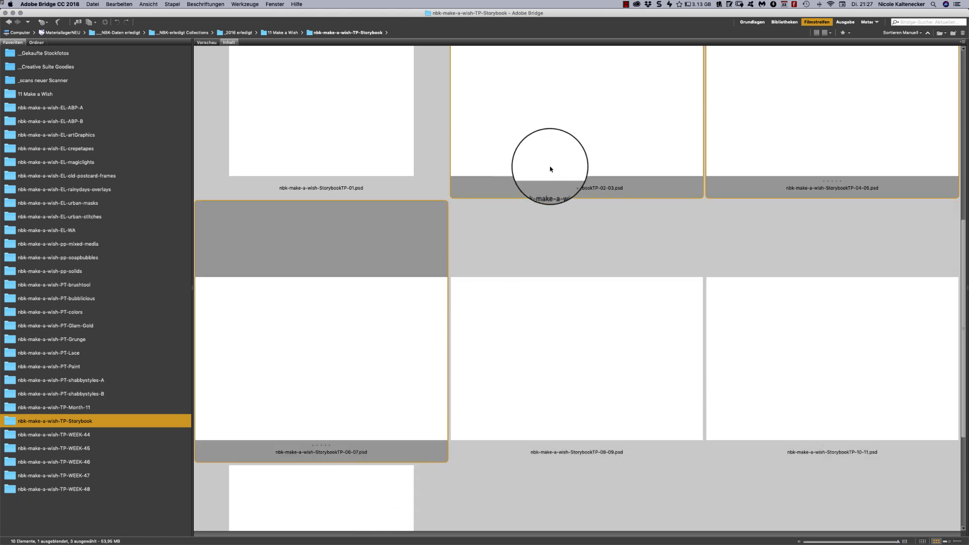
pyautogui.click(567, 239)
pyautogui.doubleClick(566, 171)
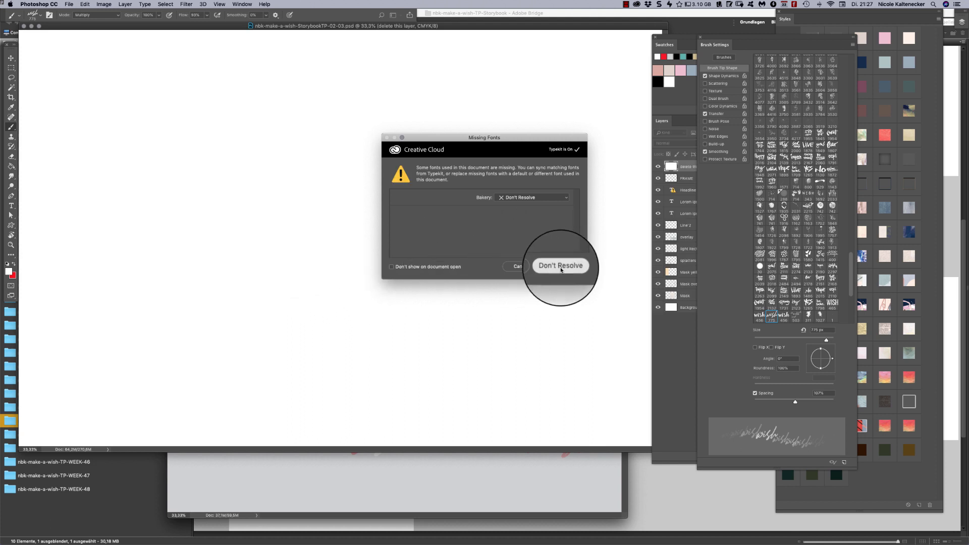
pyautogui.click(658, 167)
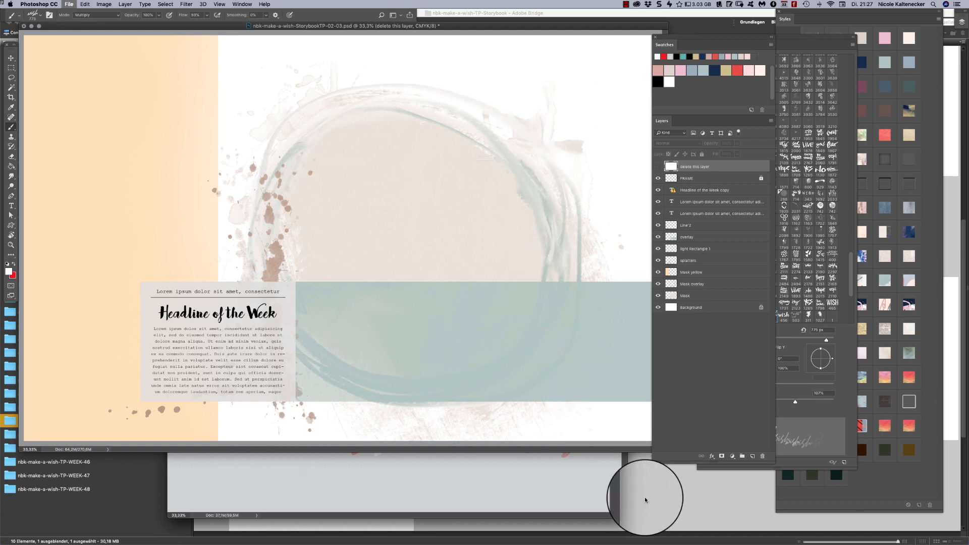
# Step: Close the nbk-make-a-wish-StorybookTP-02-03.psd template without saving and switch back to the storybook folder in Bridge
pyautogui.press('super+w')
pyautogui.click(442, 174)
pyautogui.click(678, 523)
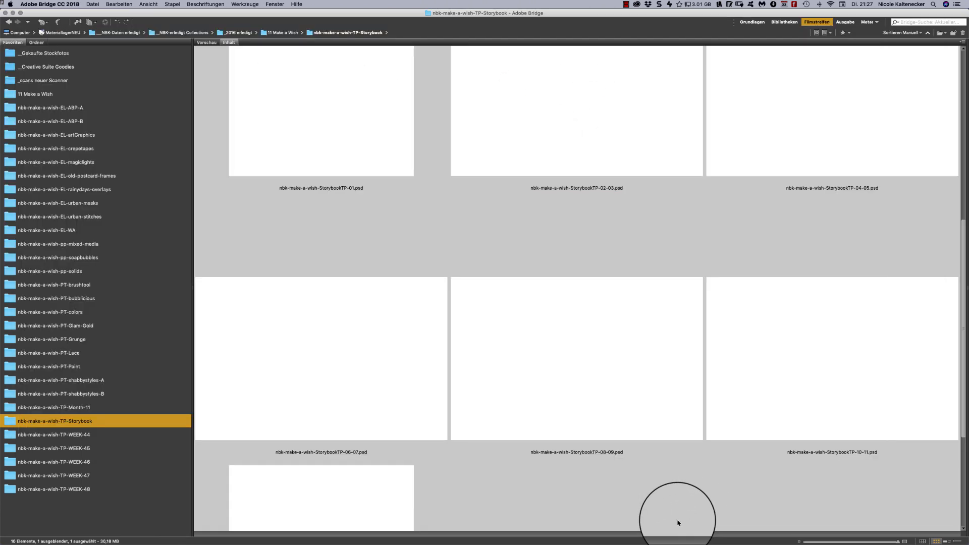
# Step: Open nbk-make-a-wish-StorybookTP-04-05.psd in Photoshop, leave the missing font unresolved, and hide the top "delete this layer" layer
pyautogui.click(785, 122)
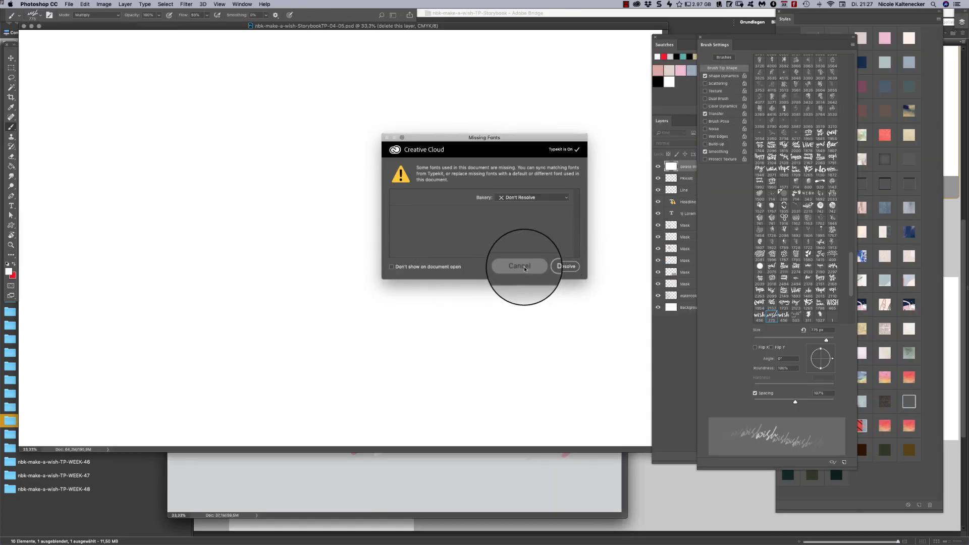
pyautogui.click(542, 267)
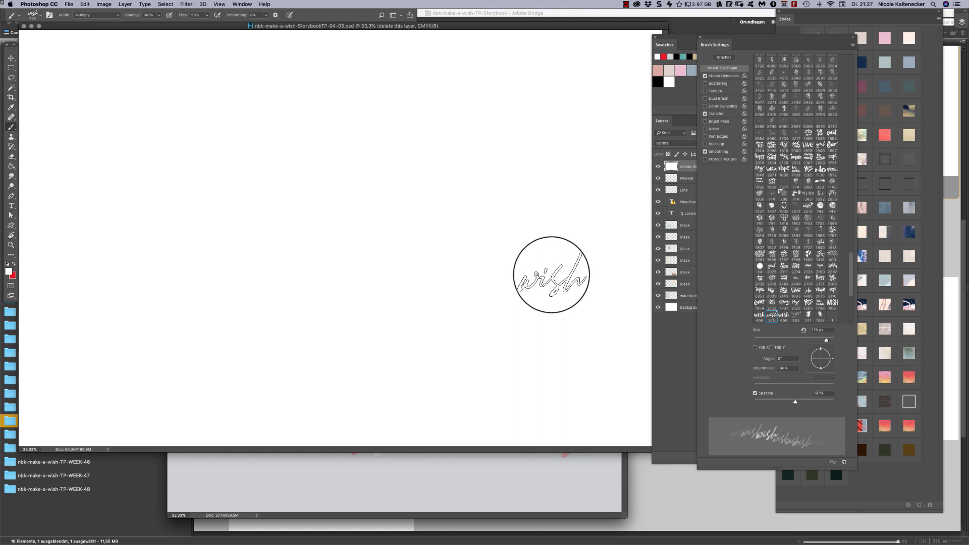
pyautogui.click(663, 168)
pyautogui.click(661, 167)
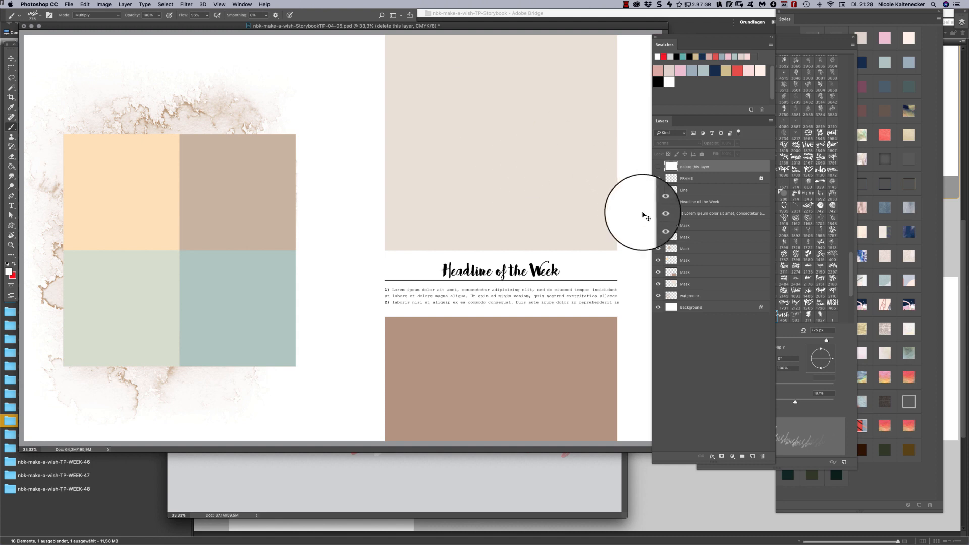
# Step: Close the nbk-make-a-wish-StorybookTP-04-05.psd template without saving and return to Bridge
pyautogui.press('super+w')
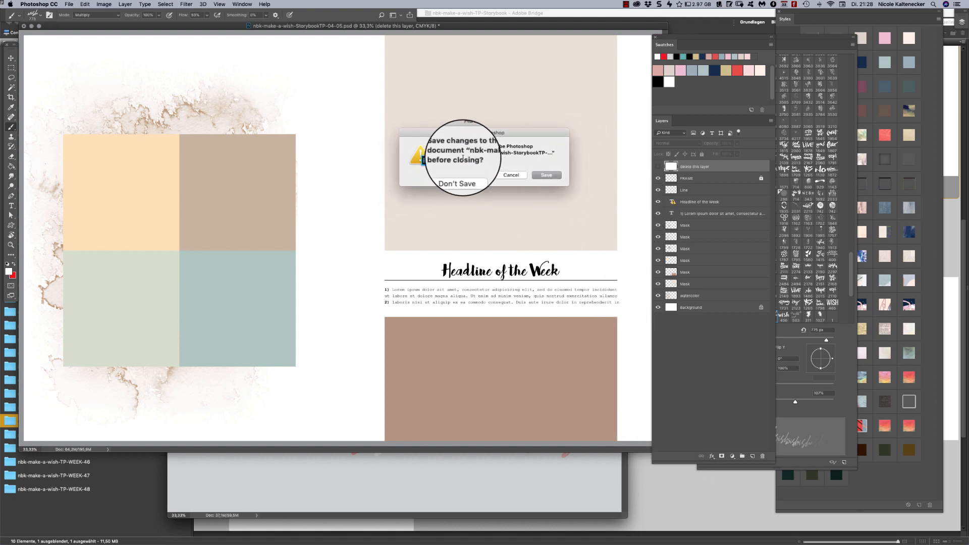
pyautogui.click(460, 178)
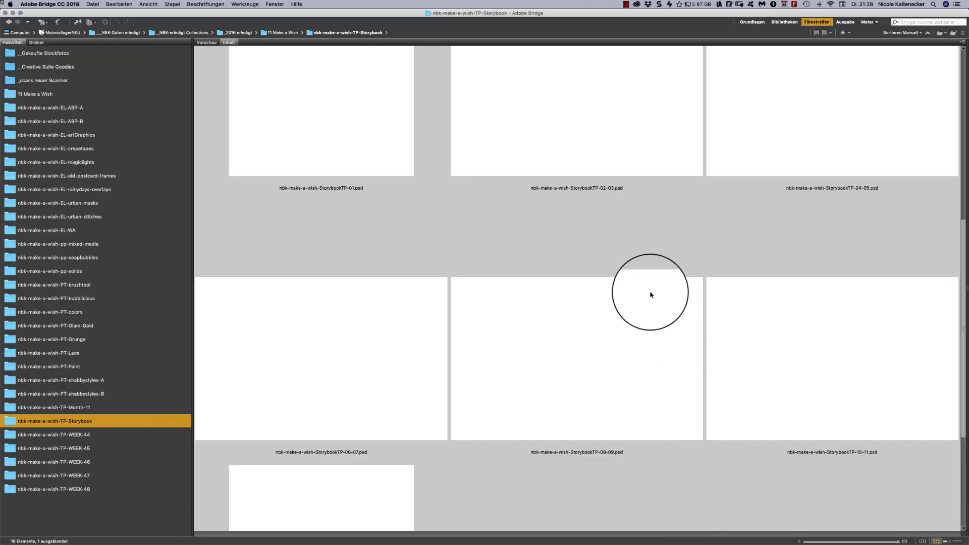
# Step: Open the 11 Make a Wish preview folder and view its nbk-make-a-wish-storybook.jpg preview sheet full screen
pyautogui.click(59, 97)
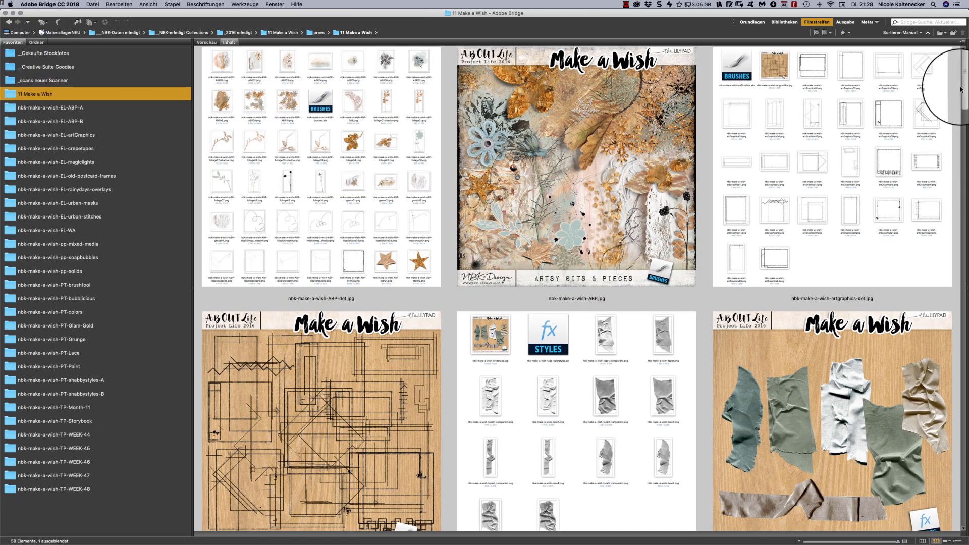
pyautogui.scroll(-20, 915, 216)
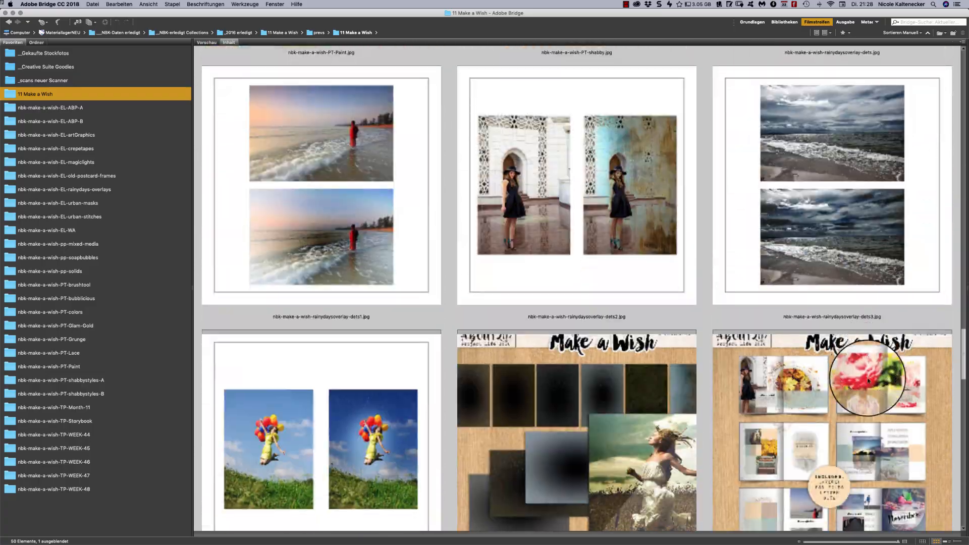
pyautogui.scroll(-10, 867, 377)
pyautogui.scroll(4, 859, 410)
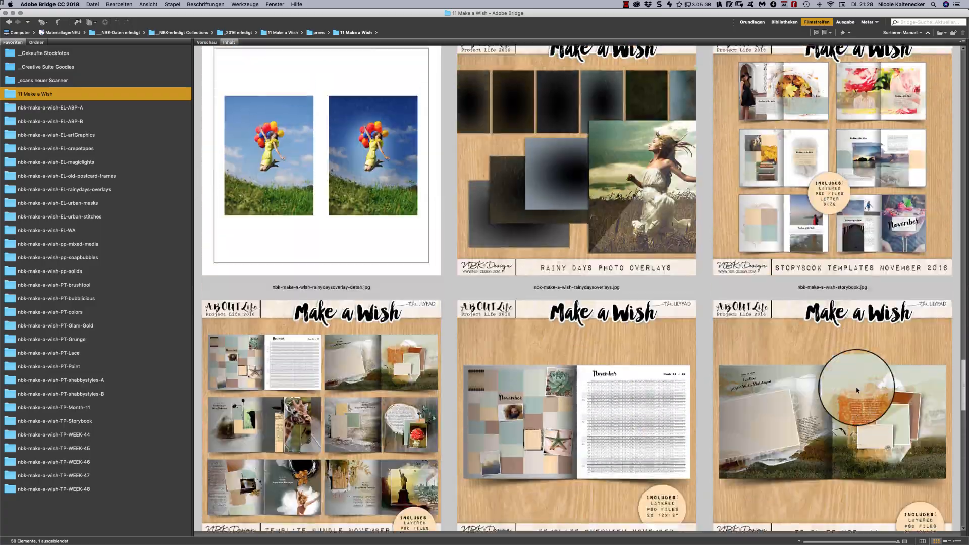
pyautogui.scroll(-15, 857, 390)
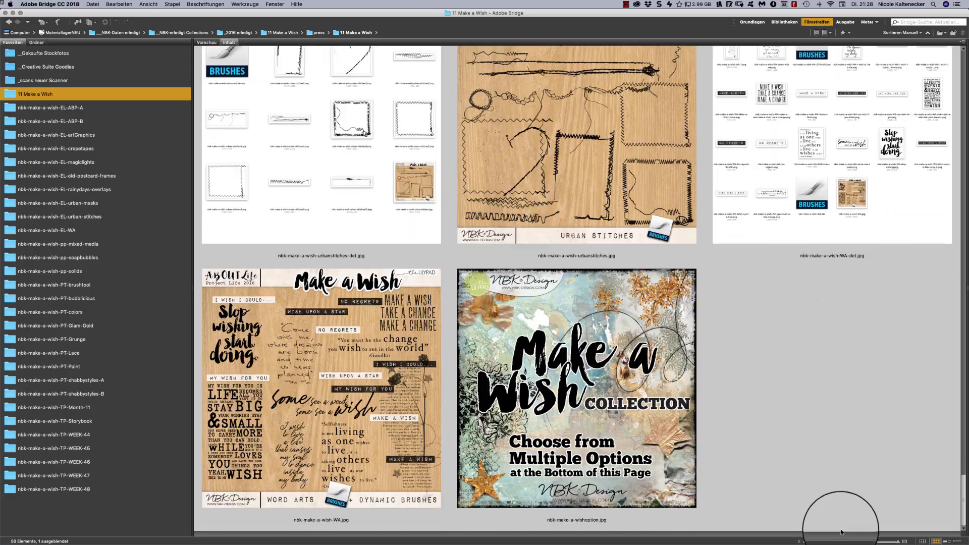
pyautogui.scroll(15, 836, 313)
pyautogui.scroll(-1, 834, 288)
pyautogui.click(834, 284)
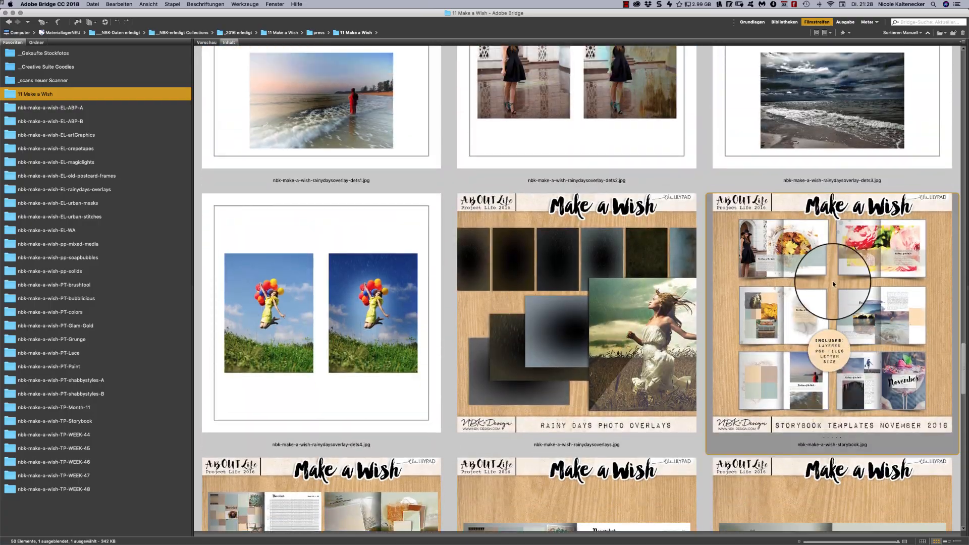
pyautogui.press('space')
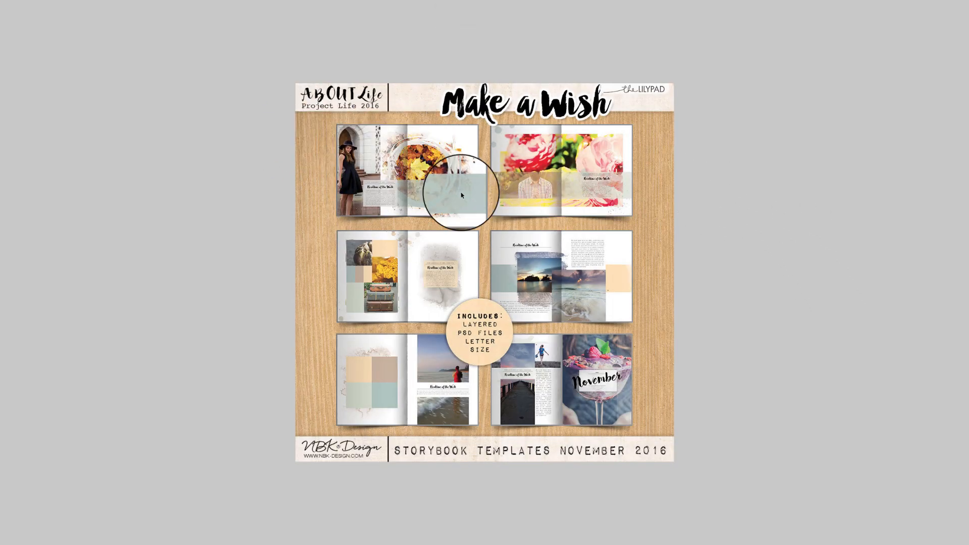